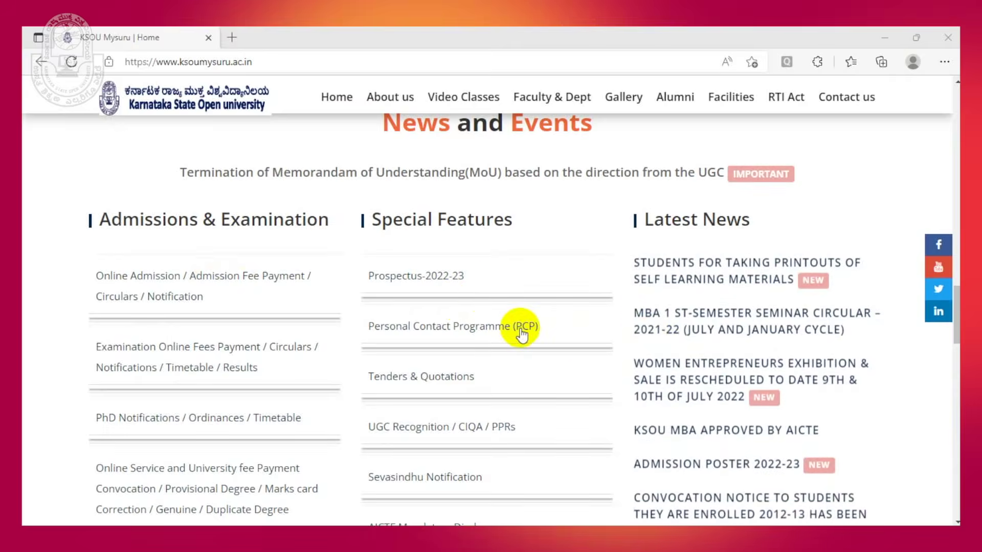
Expand the Online Admission / Admission Fee Payment section and scroll to the Admission Notification news
click(207, 281)
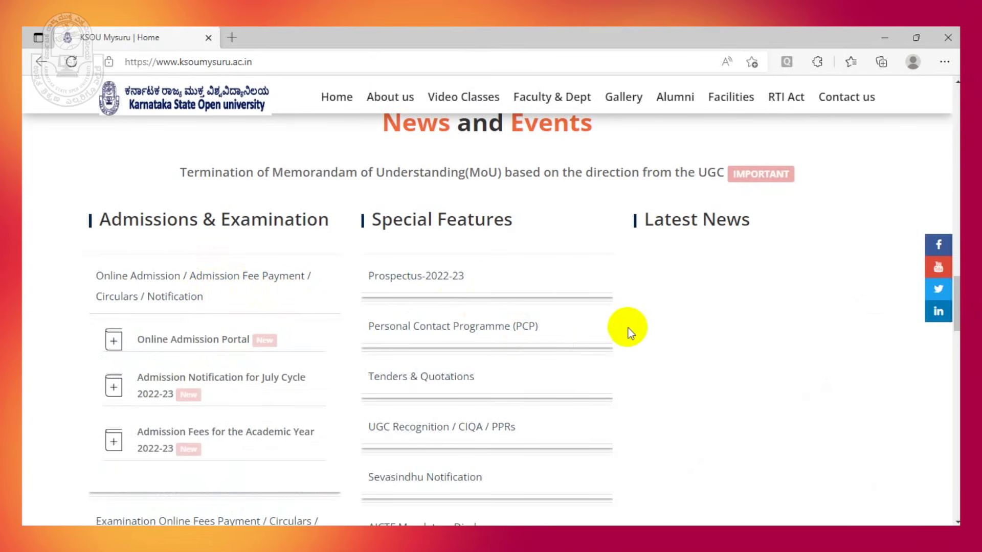
scroll(746, 332, down, 3)
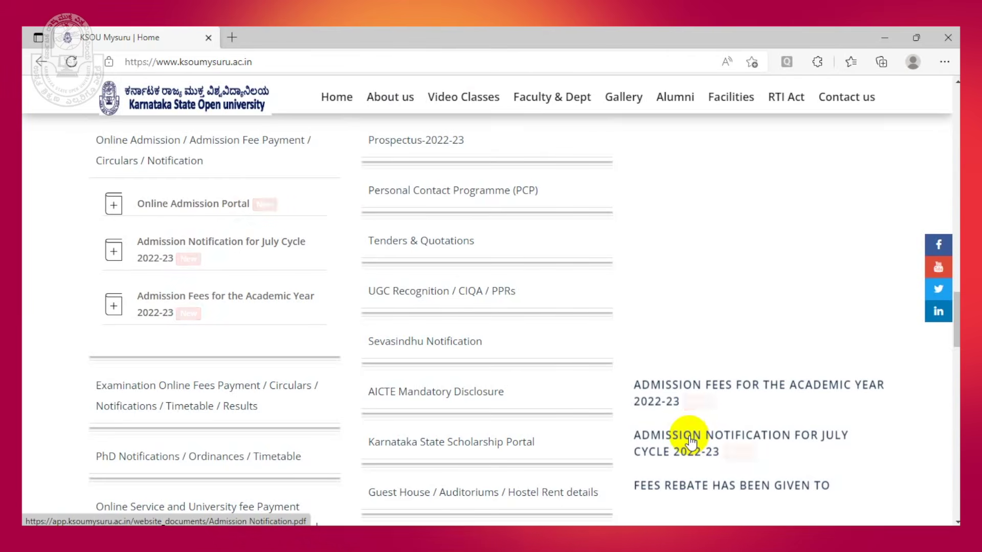
Open the July Cycle 2022-23 Admission Notification PDF and scroll to its English UG/PG programme table
click(690, 439)
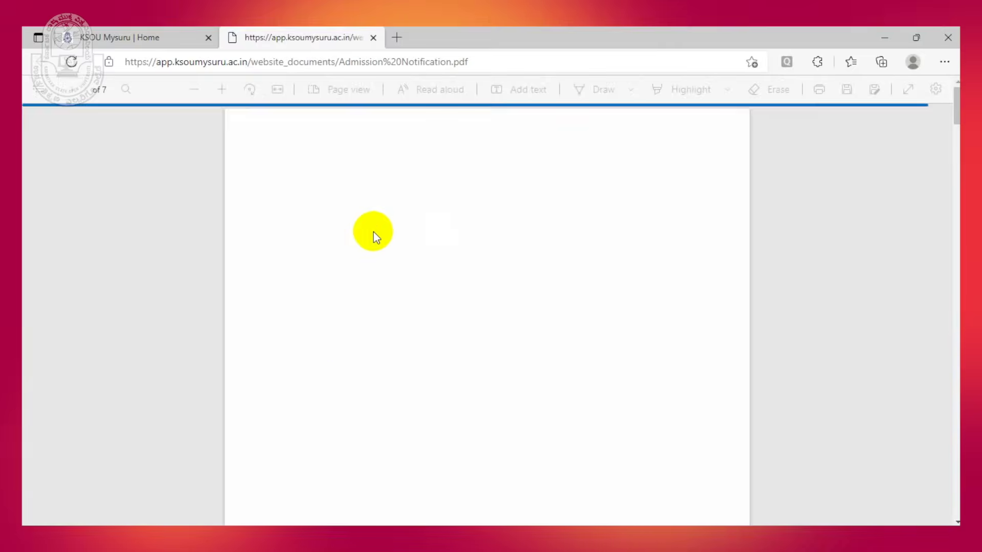
scroll(301, 366, down, 5)
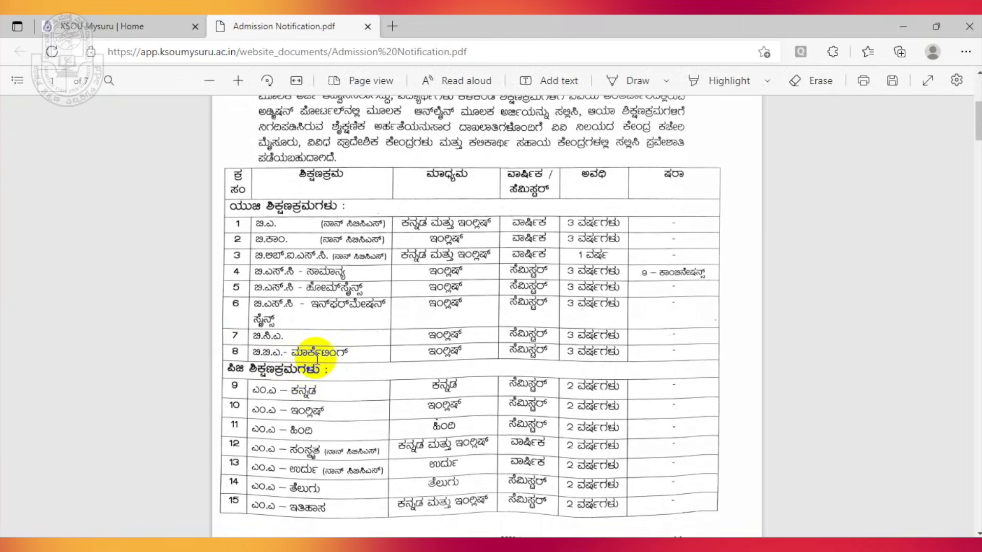
scroll(309, 357, down, 2)
scroll(302, 333, up, 2)
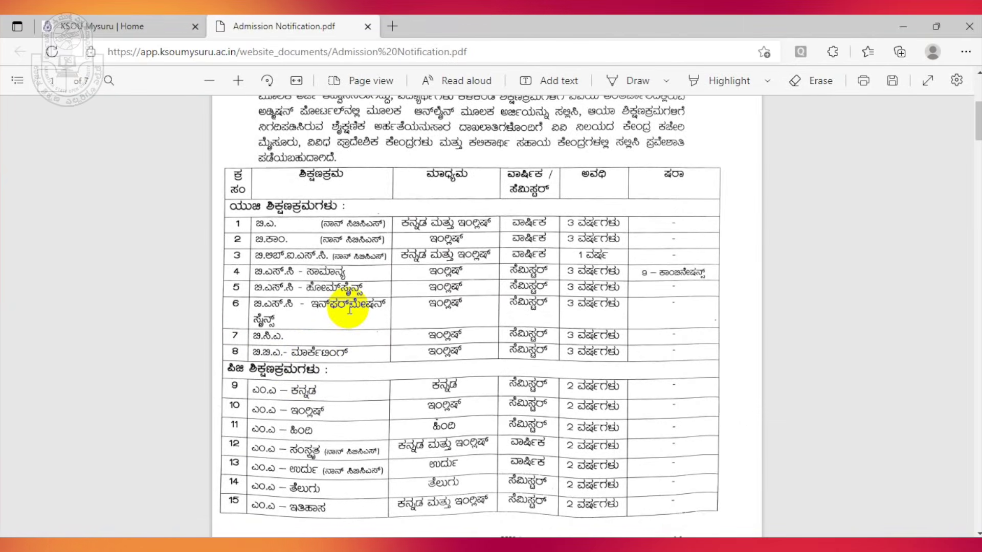
scroll(349, 310, down, 15)
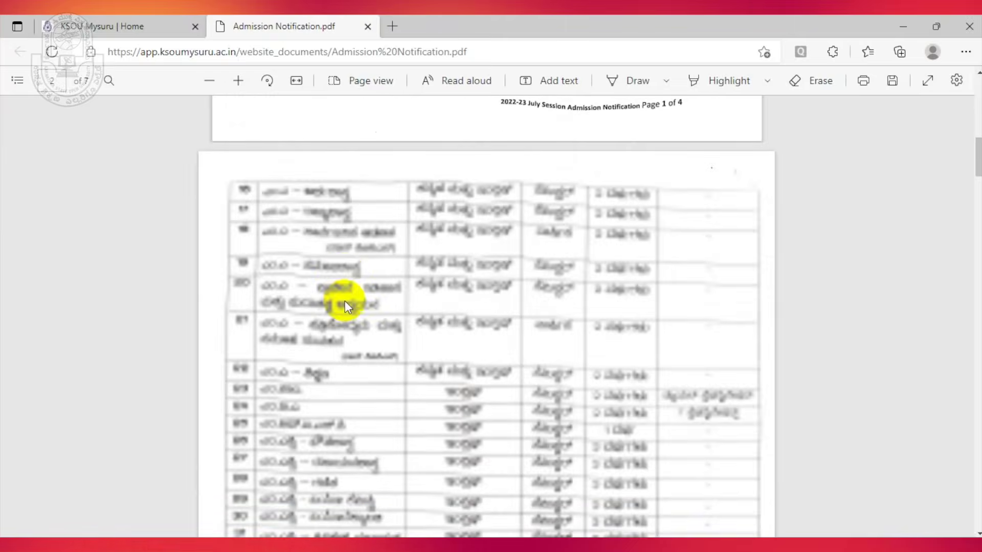
scroll(343, 300, down, 20)
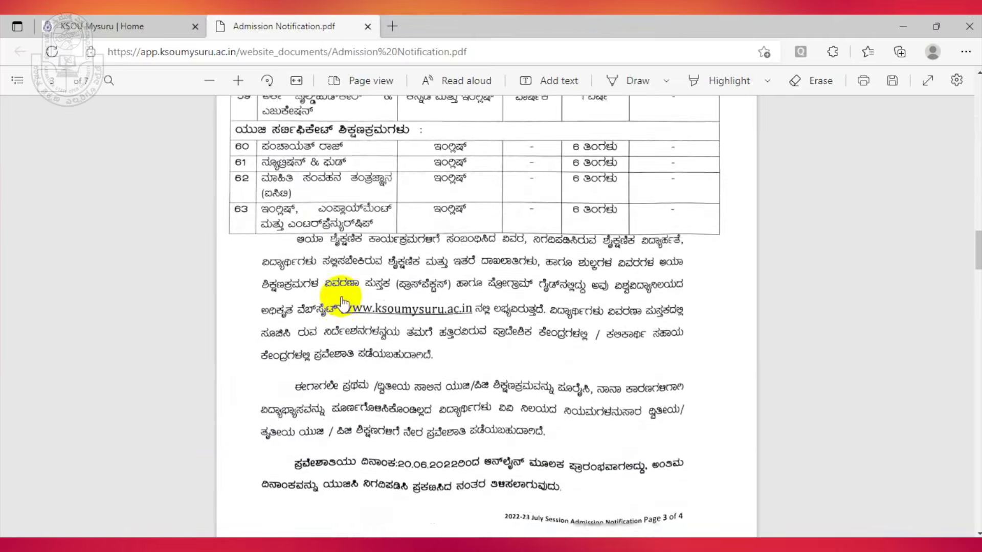
scroll(338, 302, down, 15)
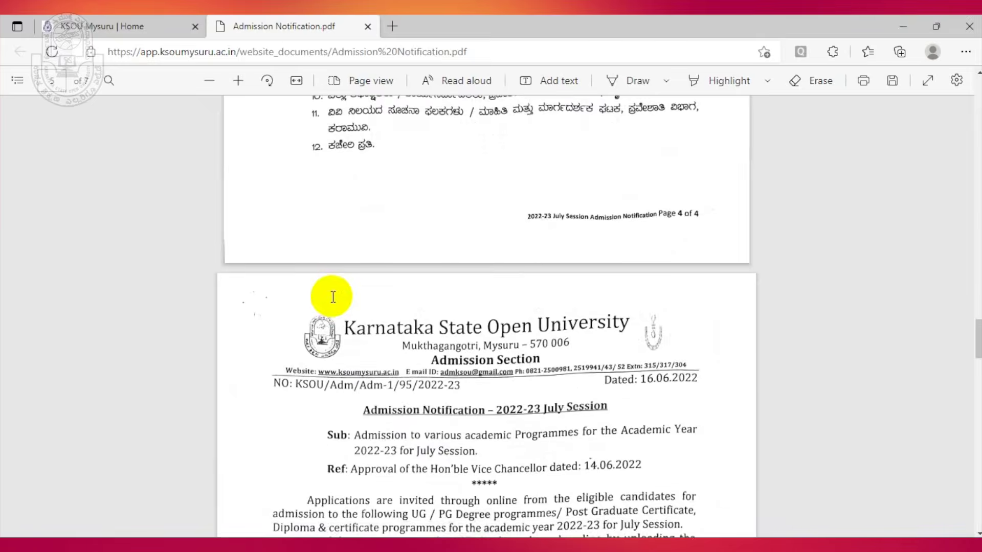
scroll(331, 297, down, 3)
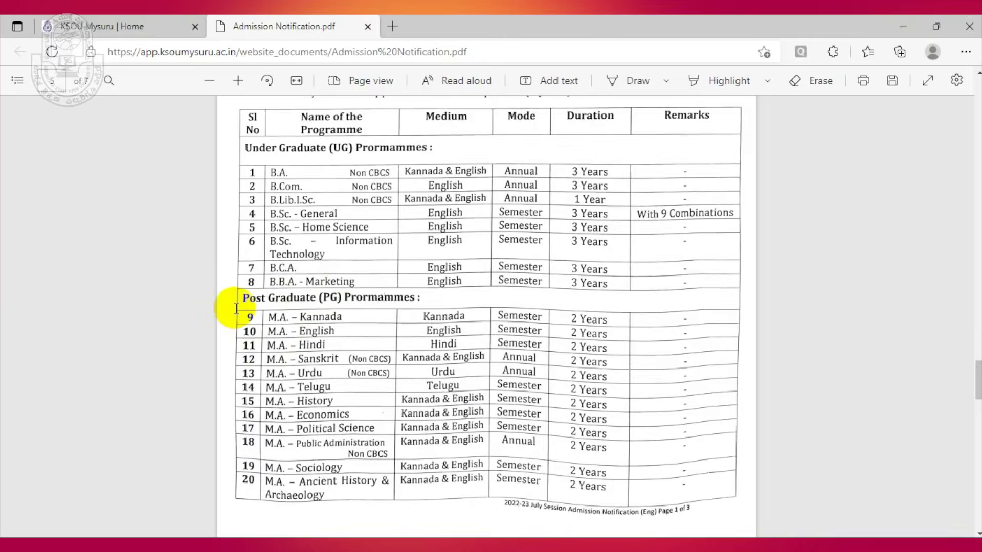
Scroll the notification to page 6, listing PG programmes 21–40 such as M.Com., M.B.A. and M.Sc
scroll(234, 314, up, 3)
scroll(235, 319, up, 2)
scroll(235, 317, down, 3)
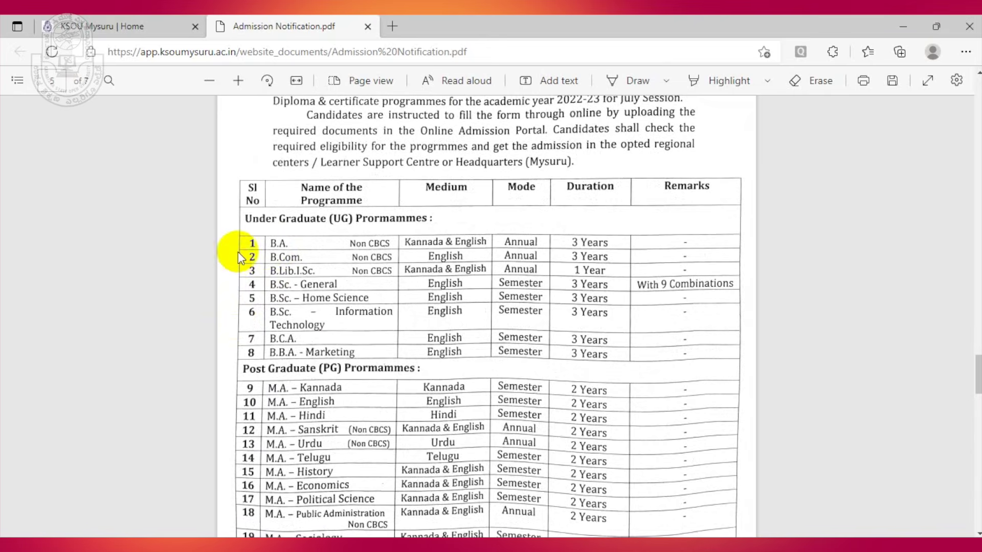
scroll(2, 290, down, 1)
scroll(3, 294, down, 1)
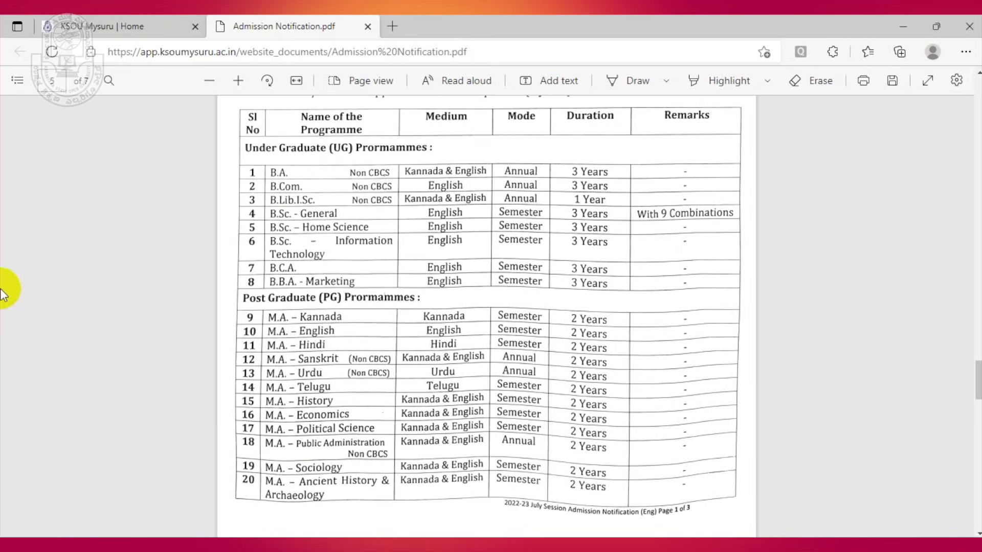
scroll(2, 294, down, 1)
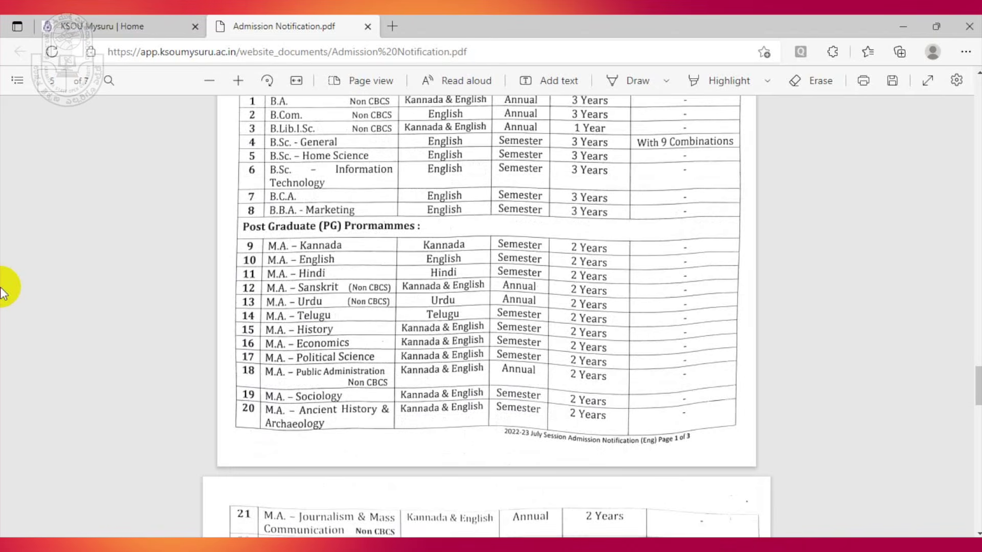
scroll(3, 294, down, 1)
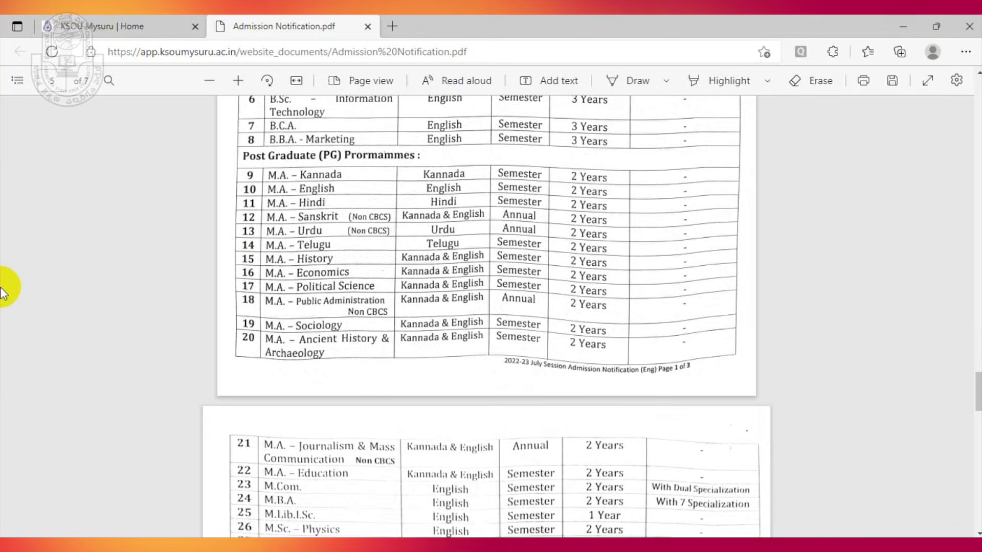
scroll(3, 294, down, 1)
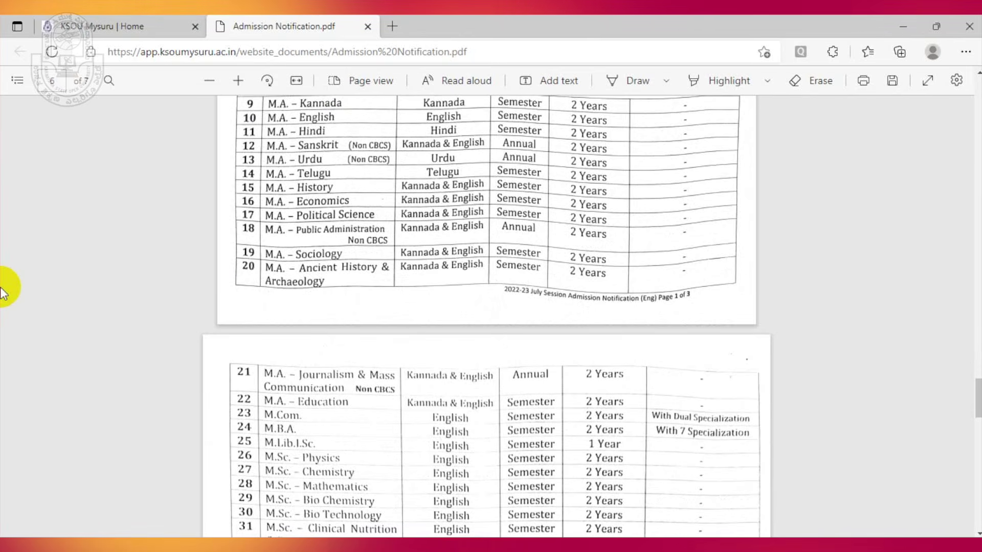
scroll(2, 294, down, 3)
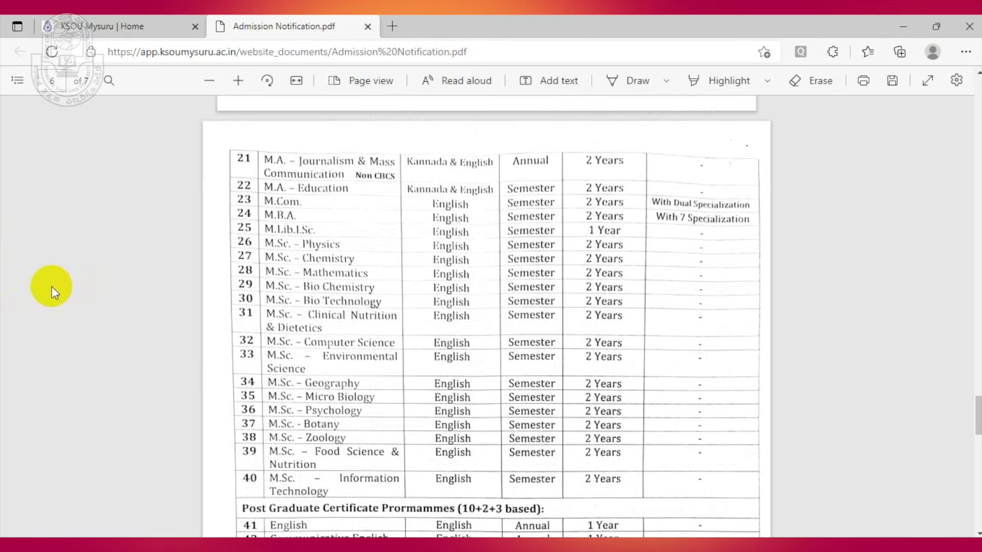
Scroll on to diploma programmes 50–59 and UG certificate programmes 60–63 on the final page
scroll(52, 286, down, 1)
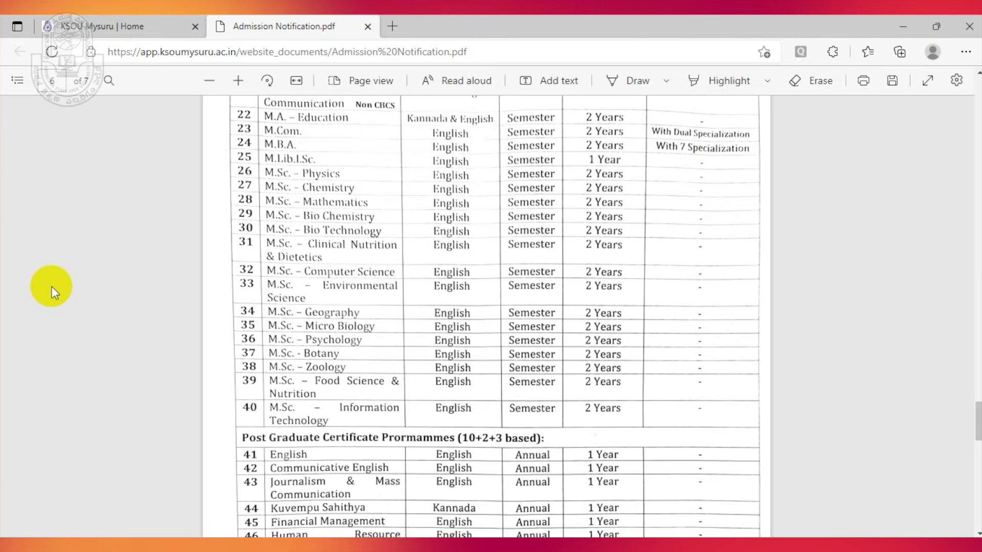
scroll(51, 286, down, 1)
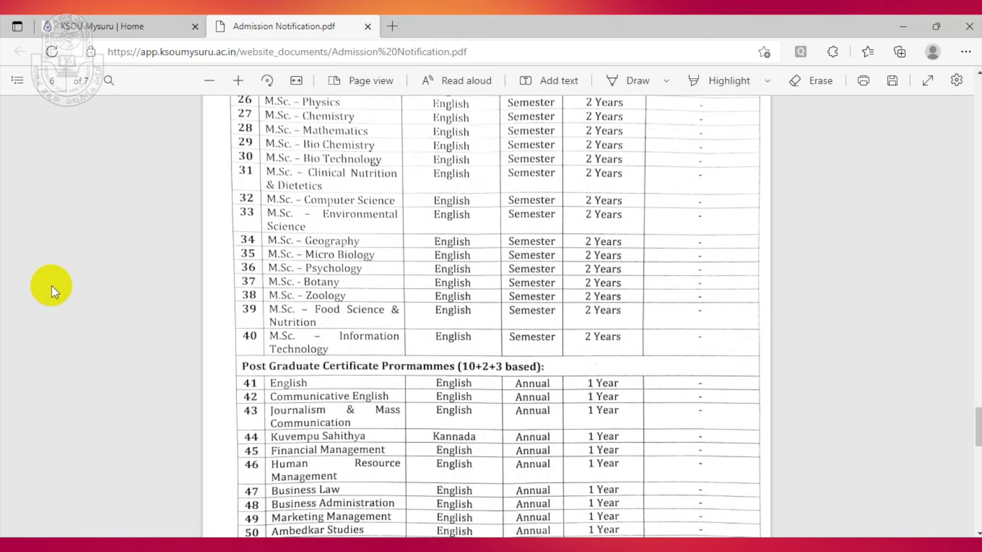
scroll(51, 292, down, 1)
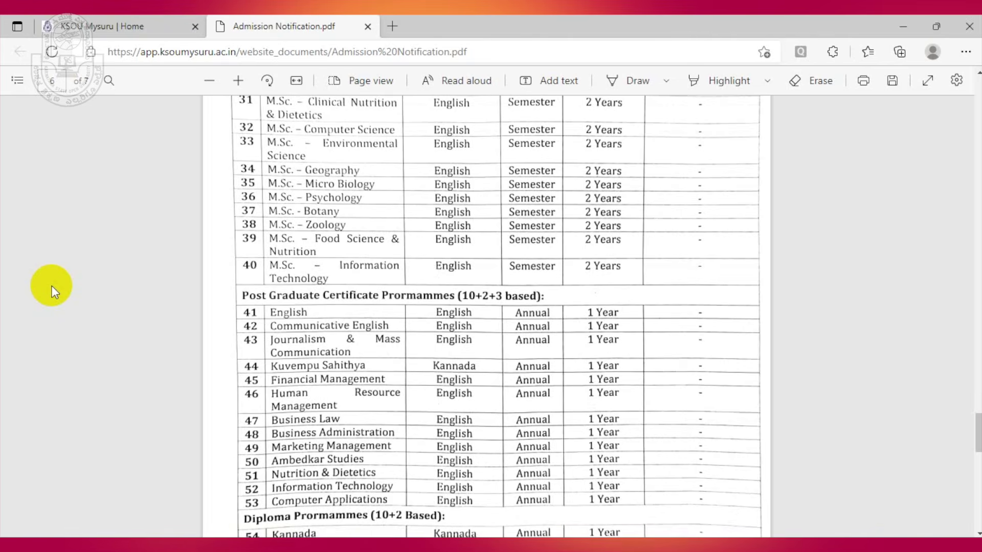
scroll(51, 293, up, 1)
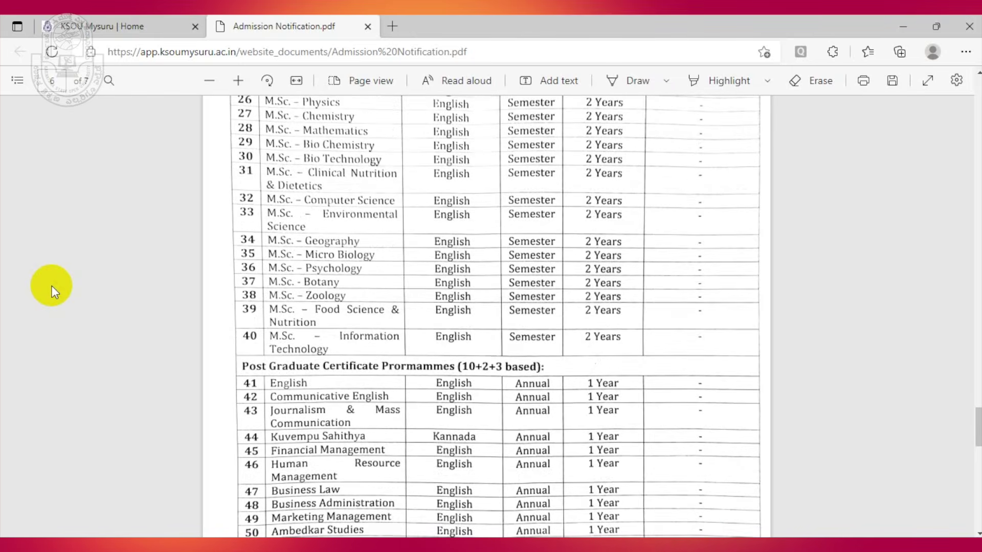
scroll(52, 287, down, 3)
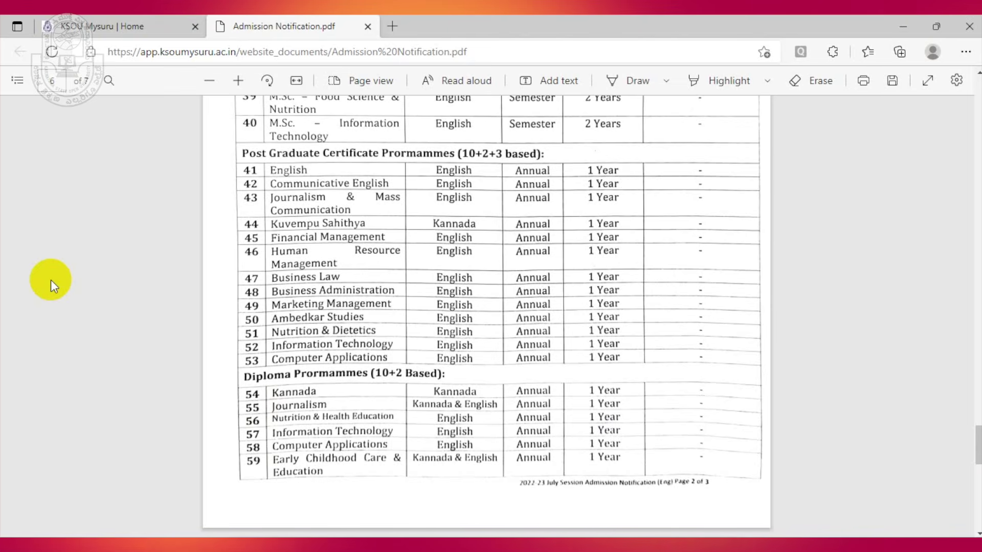
scroll(51, 280, down, 1)
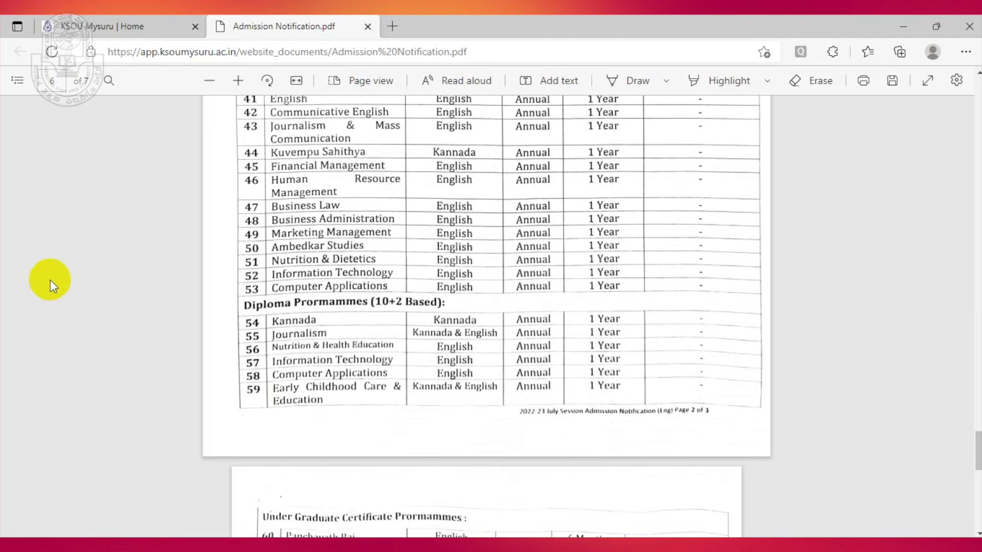
scroll(50, 280, down, 3)
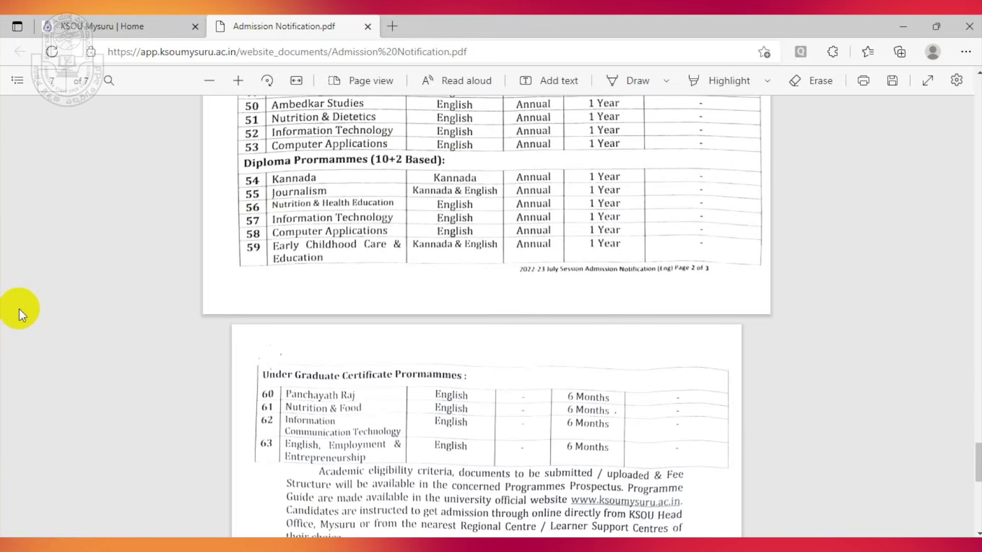
Read through the notification's last page of admission and contact details
scroll(20, 309, down, 1)
scroll(19, 308, down, 2)
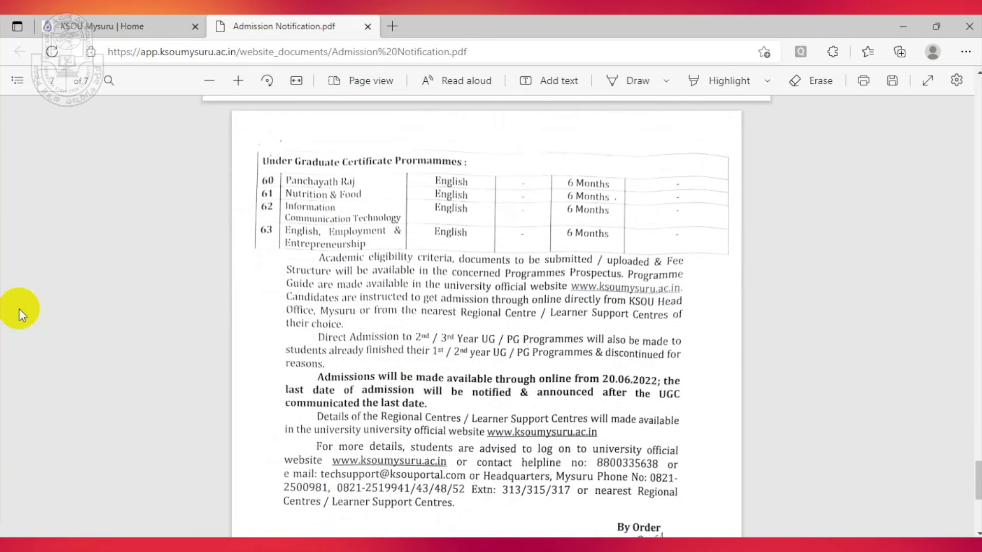
scroll(20, 309, up, 3)
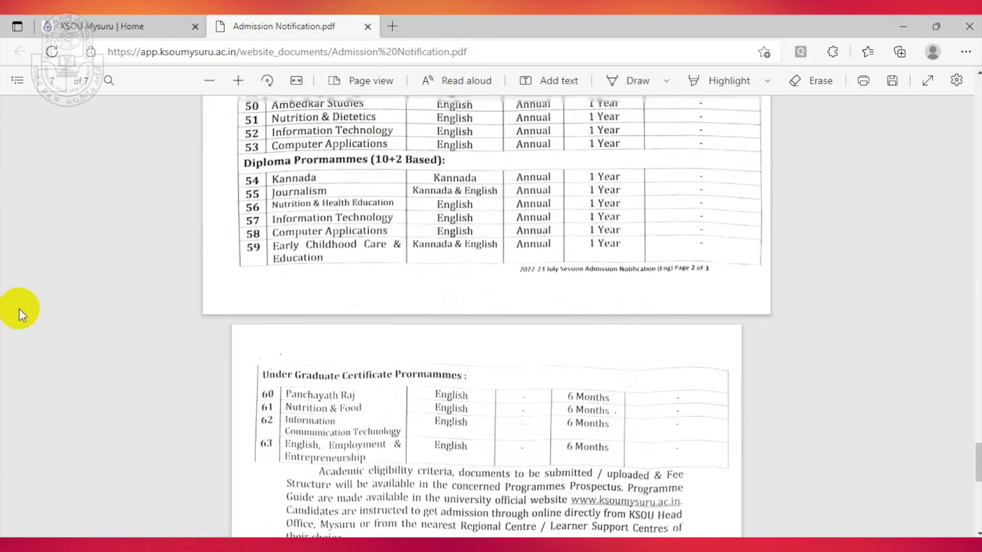
scroll(19, 309, down, 2)
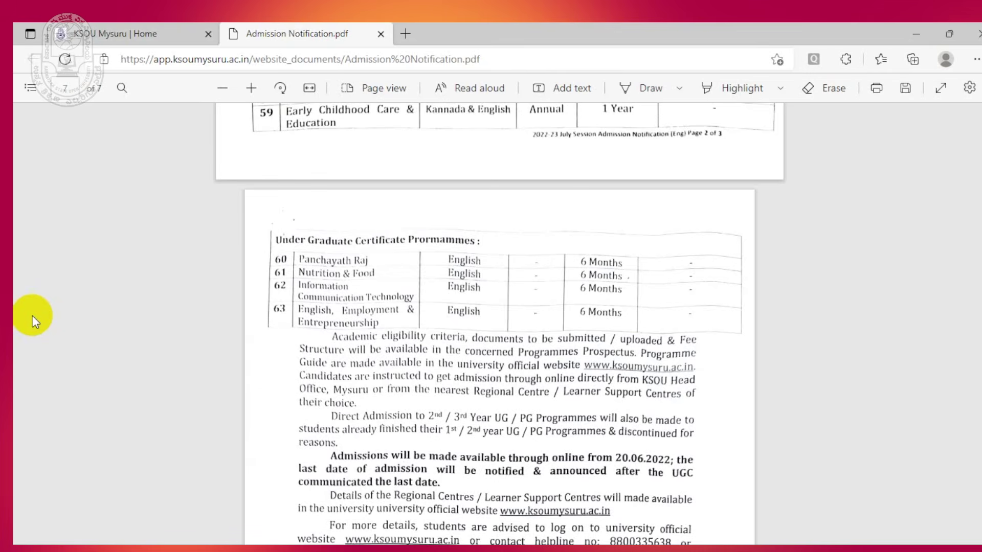
scroll(33, 315, down, 2)
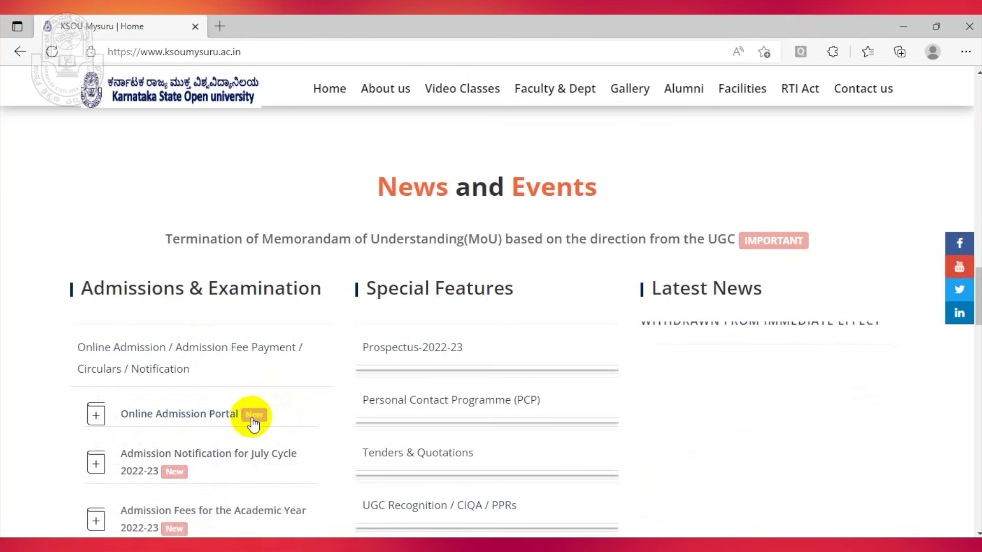
Open the Online Admission Portal and go to its 2022-23 July Session Admissions login page
click(219, 416)
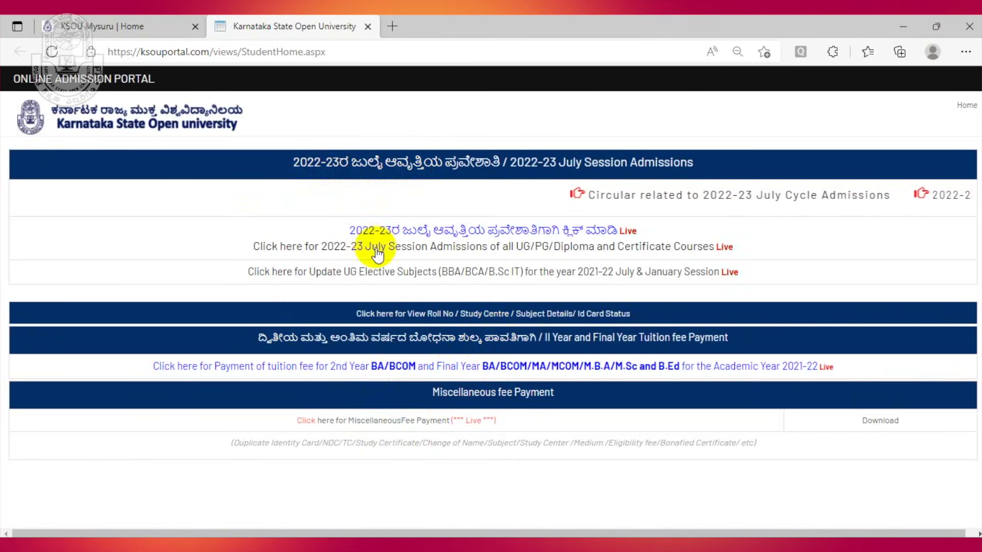
click(408, 251)
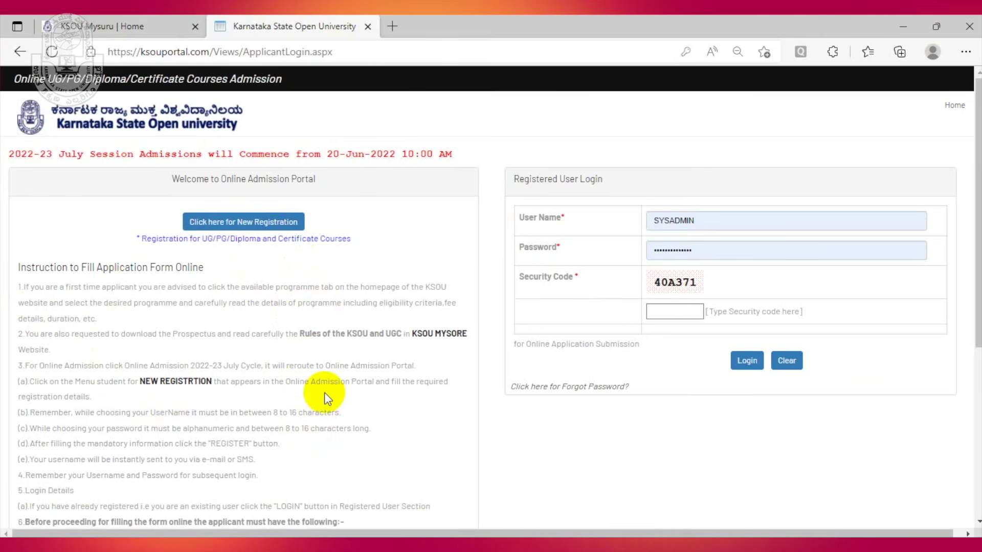
Skim the instructions, then open the New Registration applicant form
scroll(326, 394, down, 5)
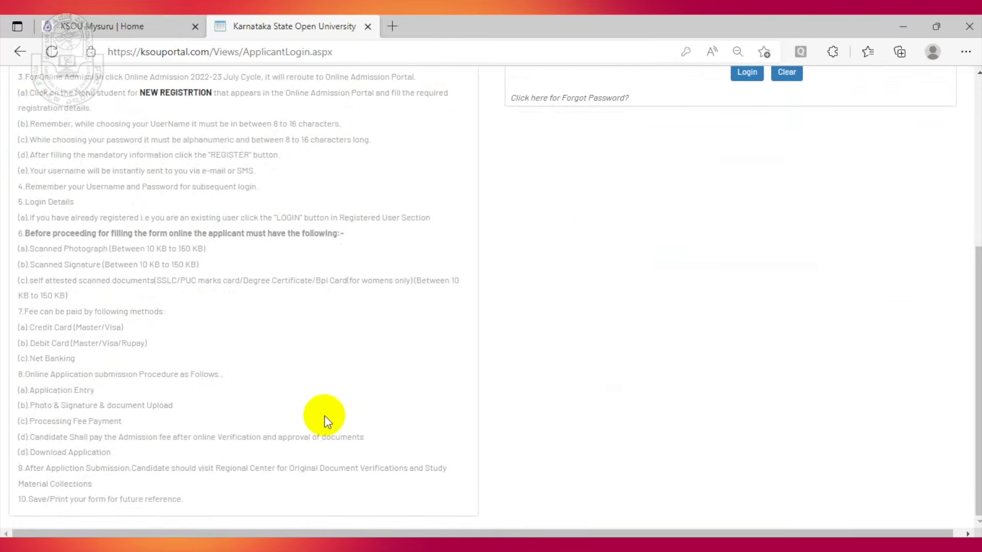
scroll(313, 438, up, 2)
scroll(312, 437, up, 4)
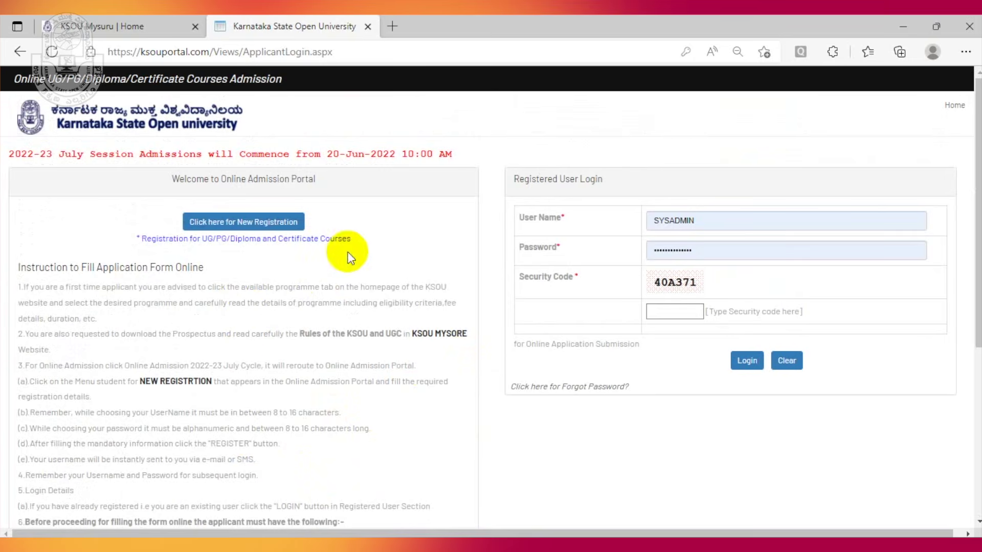
click(229, 222)
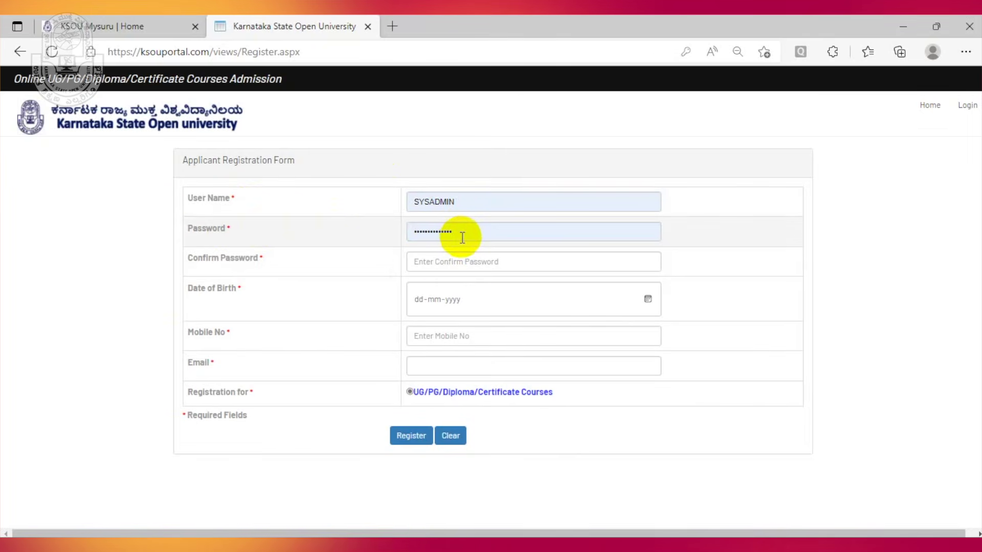
Replace the autofilled User Name with the applicant's new user name
click(425, 261)
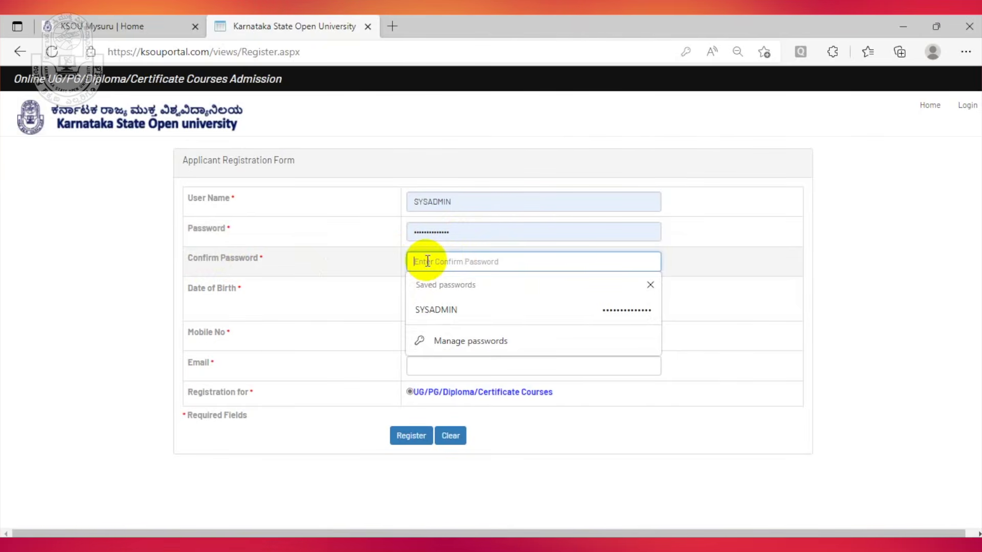
click(486, 206)
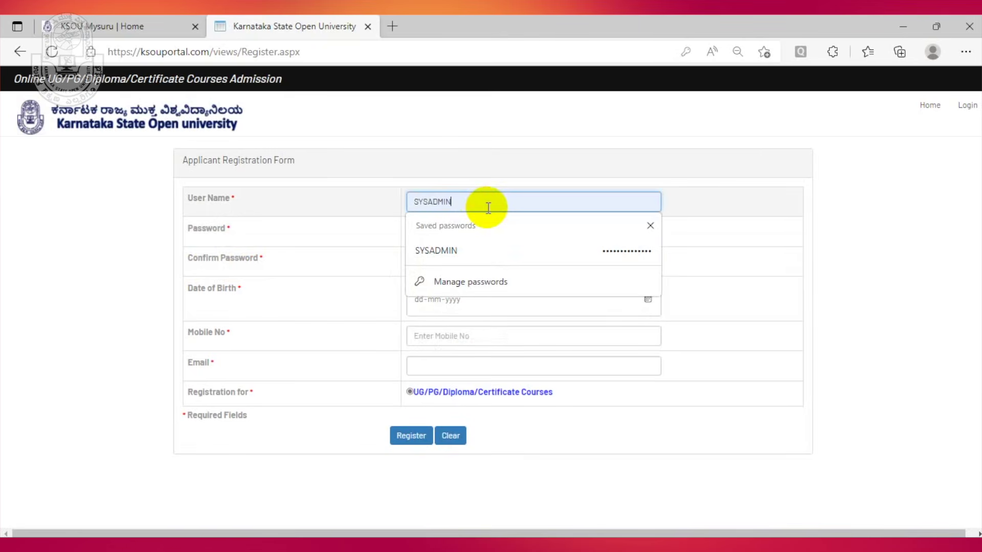
key(BackSpace)
key(BackSpace)
key(BackSpace)
key(BackSpace)
key(BackSpace)
key(BackSpace)
key(BackSpace)
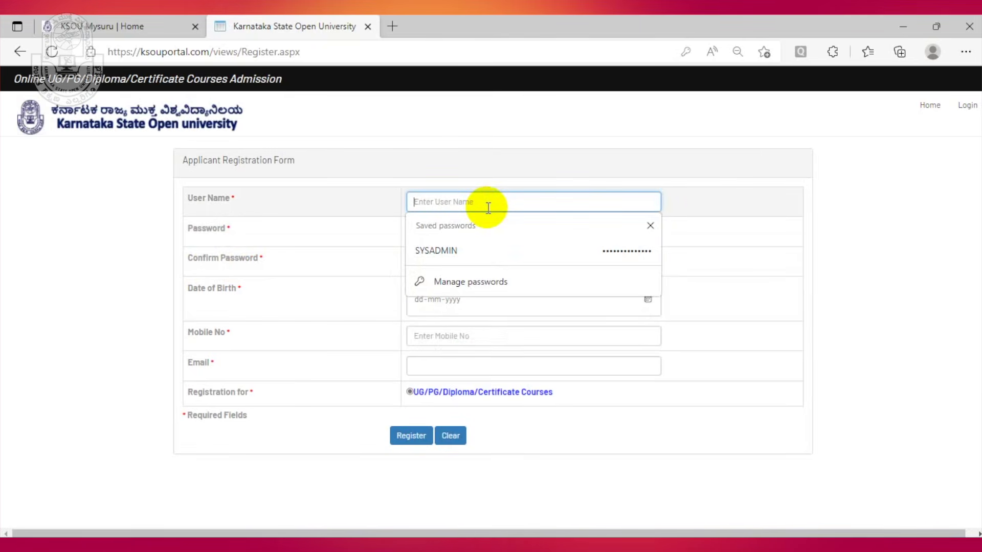
text(swethar)
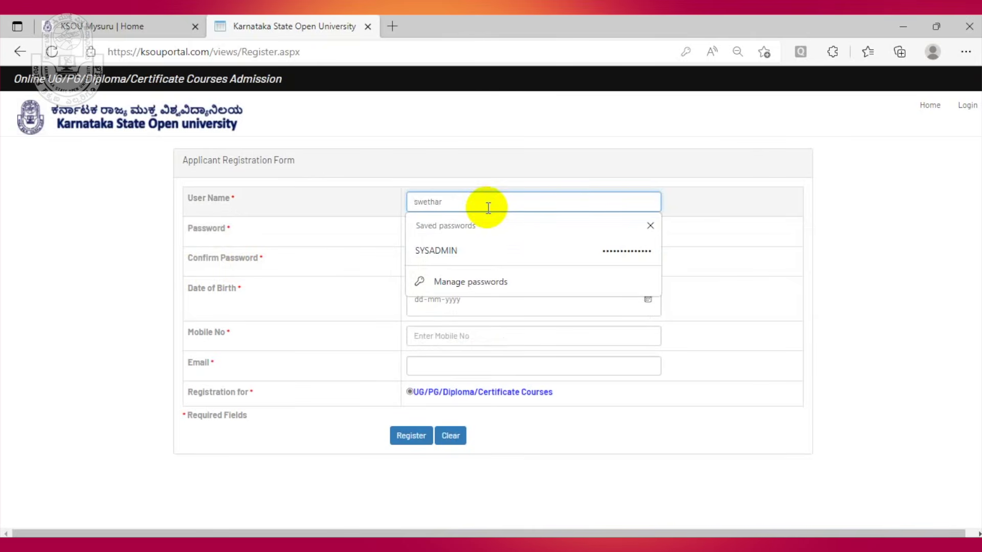
Overwrite the autofilled Password and begin retyping it in Confirm Password
click(605, 235)
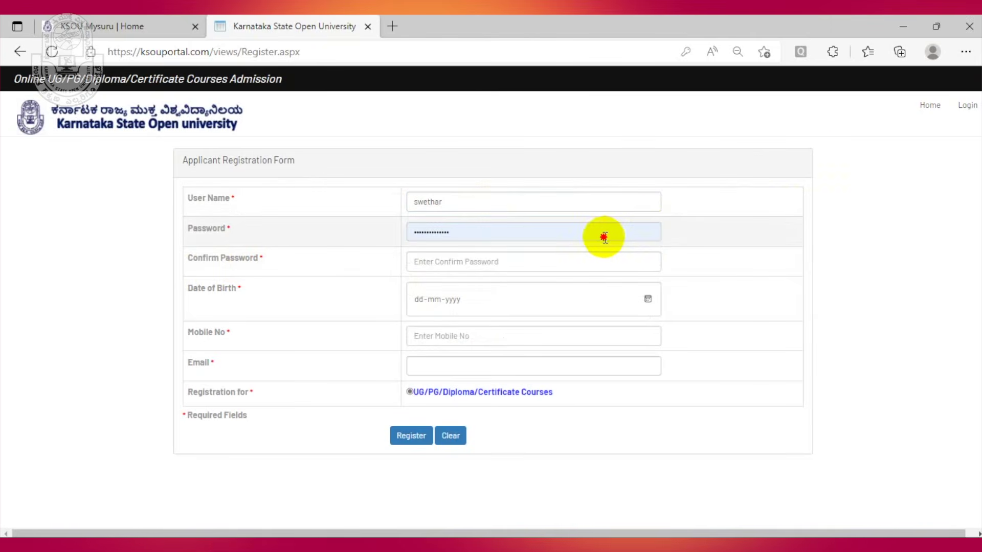
double_click(603, 236)
text(•)
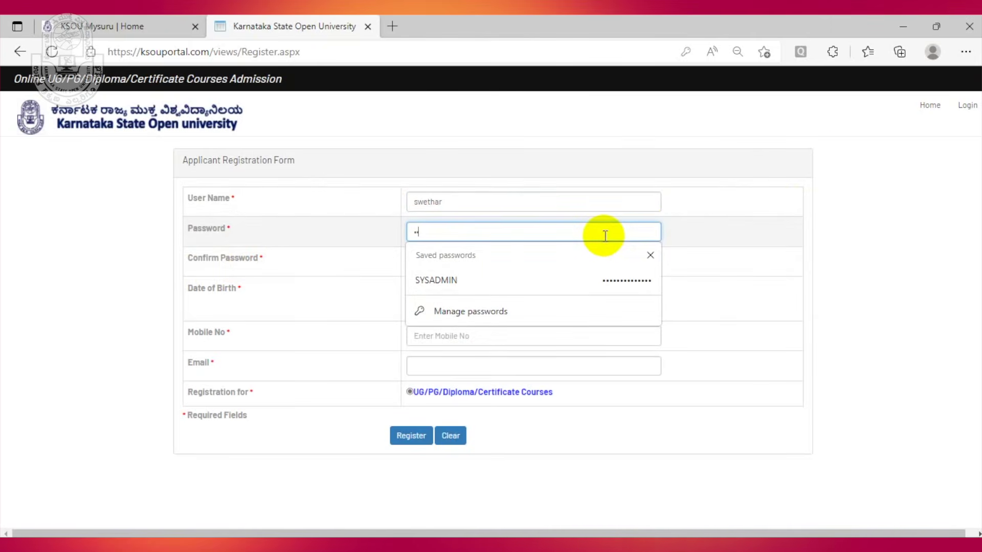
text(••••••)
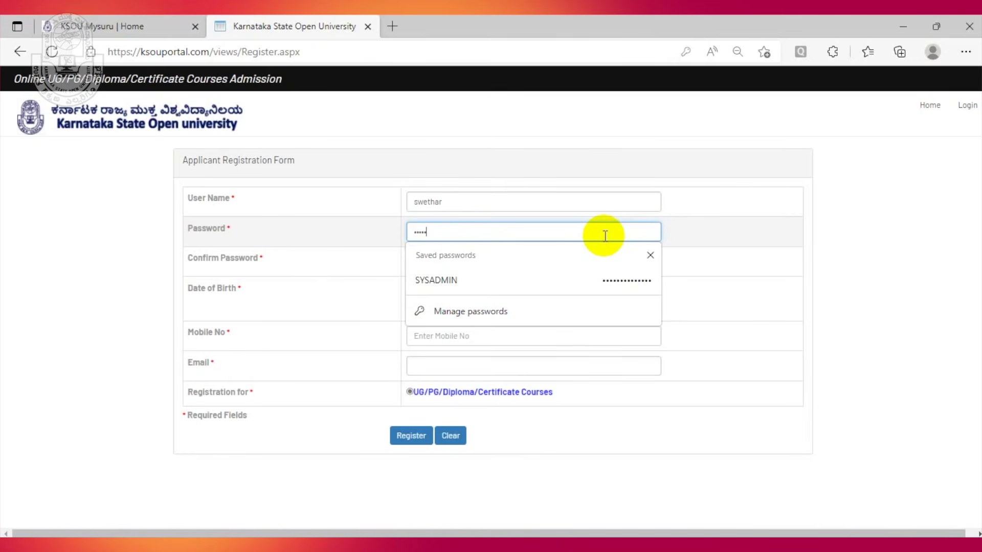
text(•••)
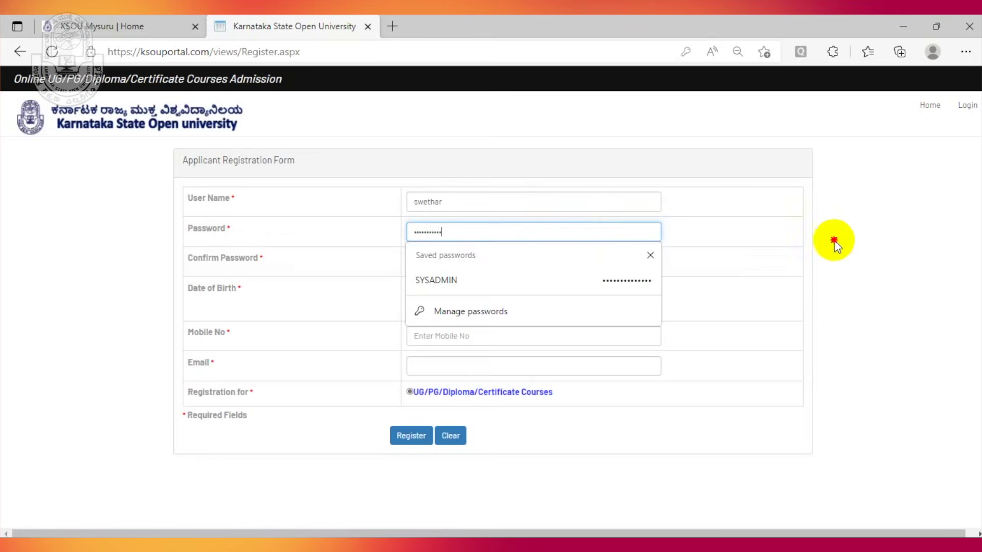
click(570, 260)
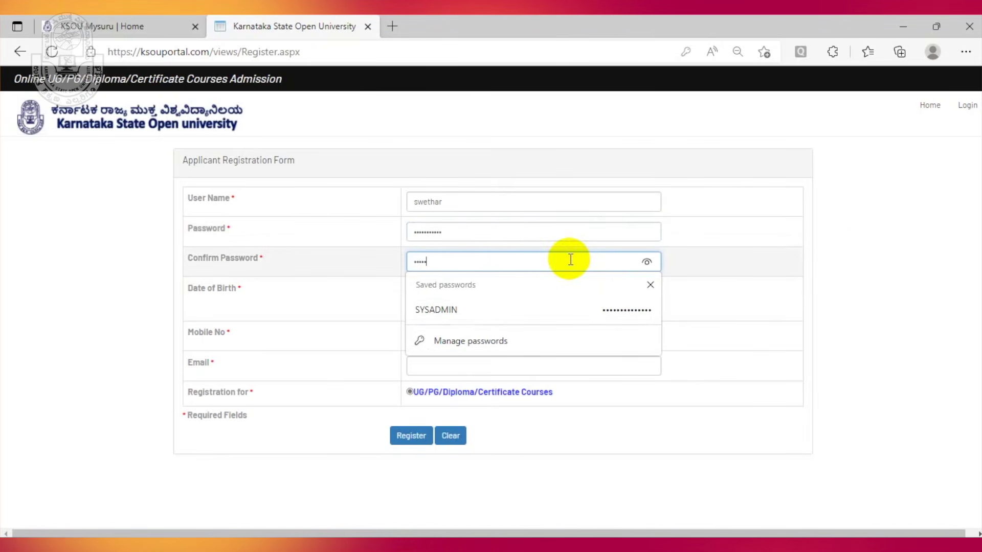
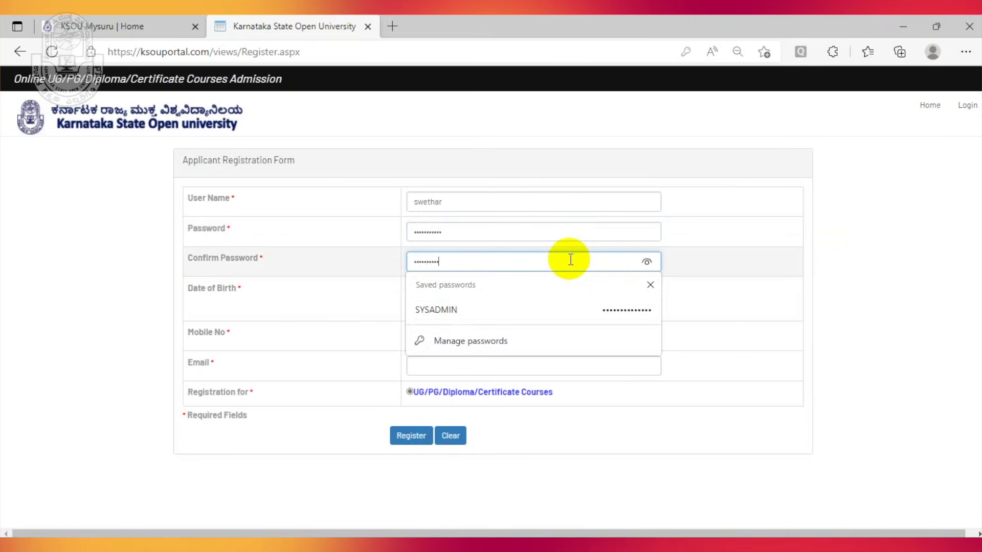
Open the Date of Birth calendar and step through its month chooser
click(822, 259)
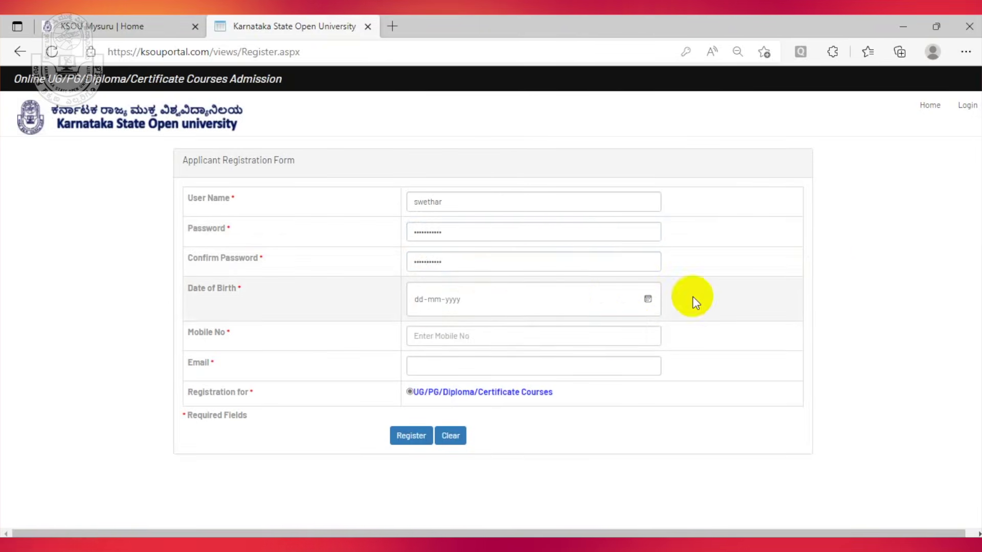
click(647, 299)
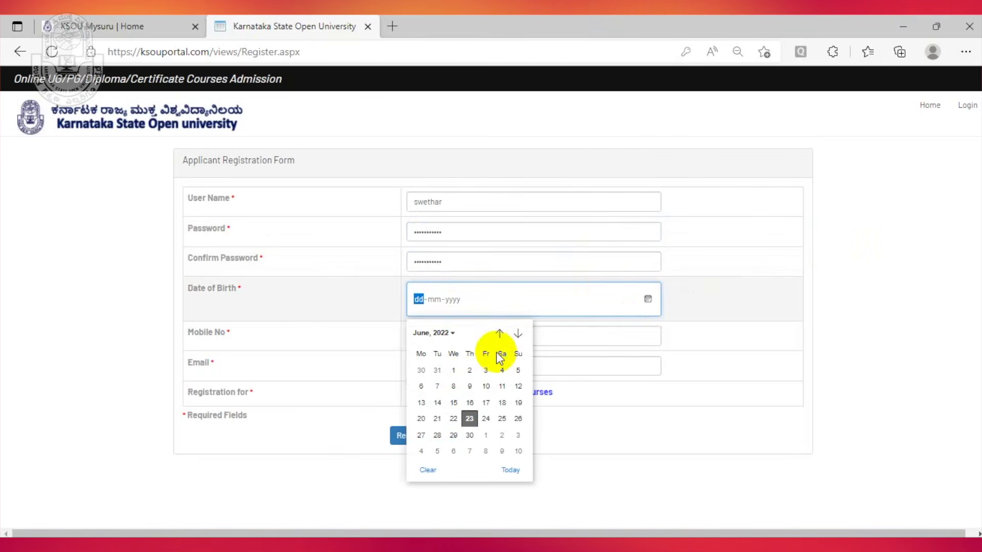
click(518, 334)
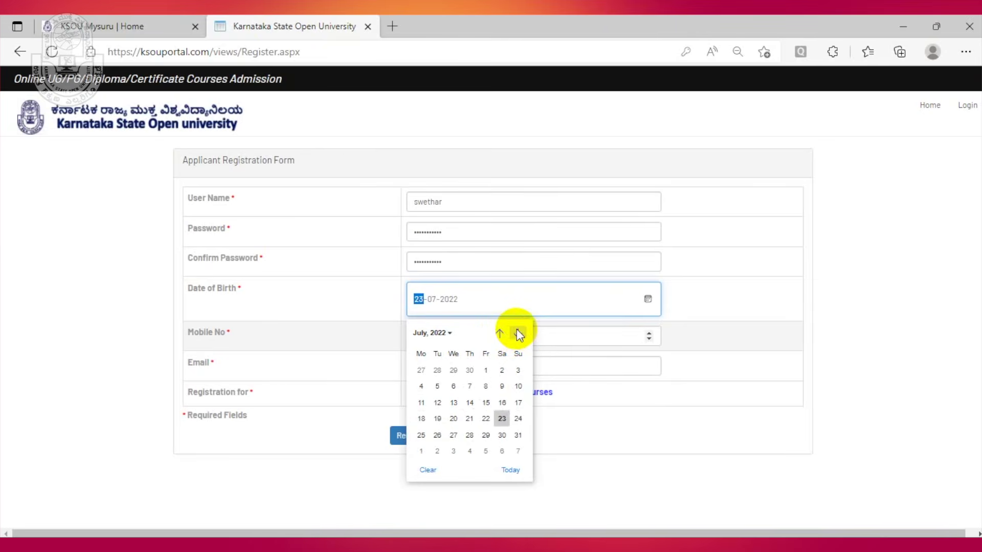
click(499, 333)
click(498, 334)
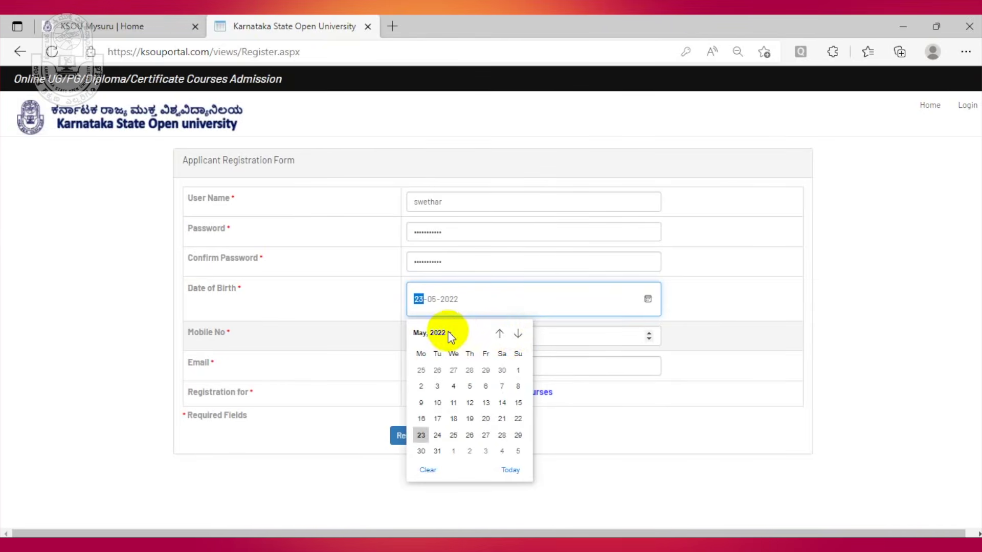
click(438, 333)
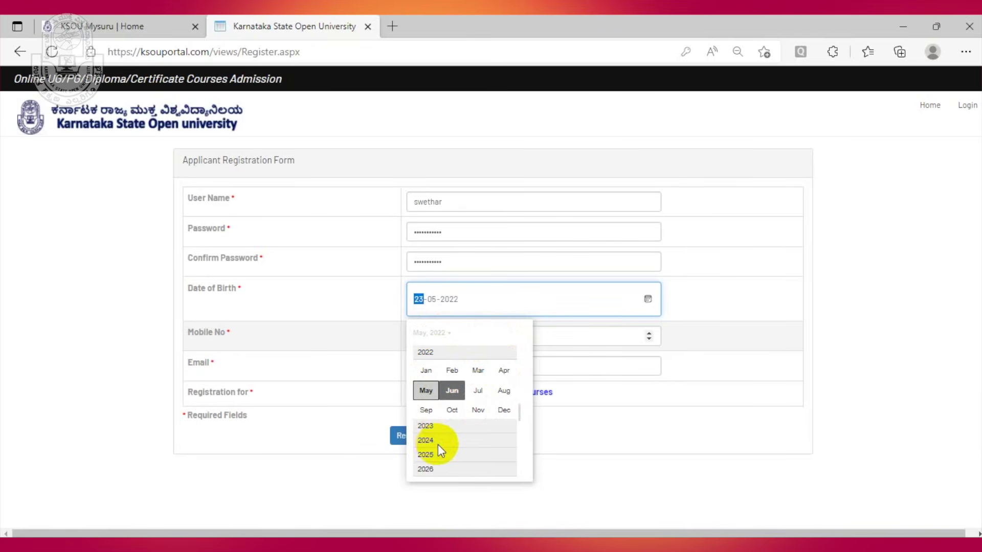
click(427, 371)
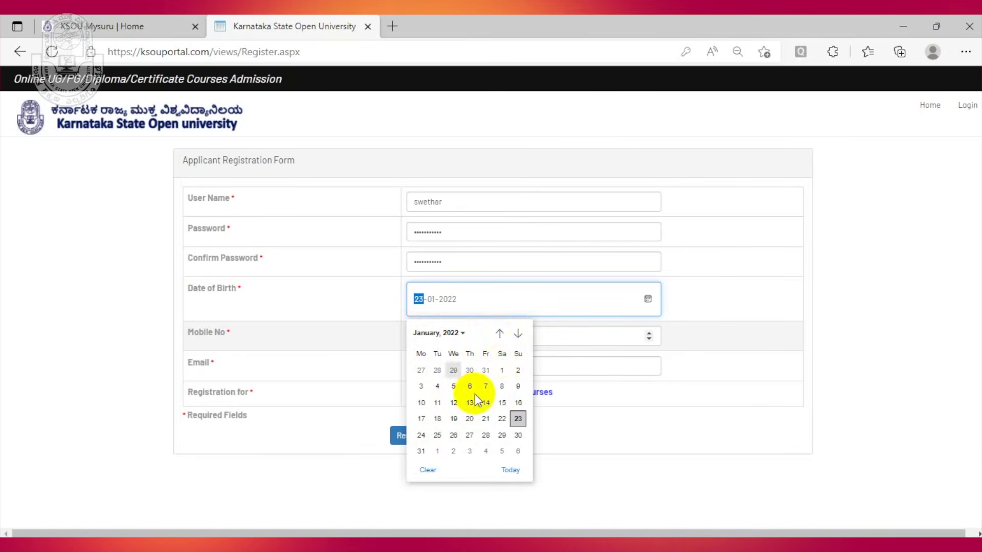
click(499, 333)
Pick year 2007, January and day 2 for a birth date of 02-01-2007
click(468, 331)
scroll(449, 357, up, 1)
scroll(449, 351, up, 6)
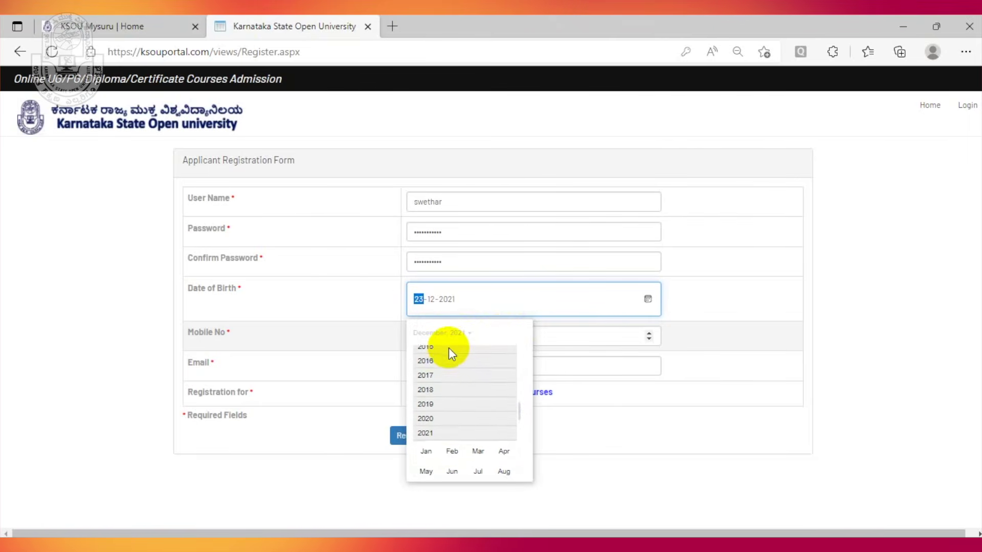
scroll(449, 353, up, 4)
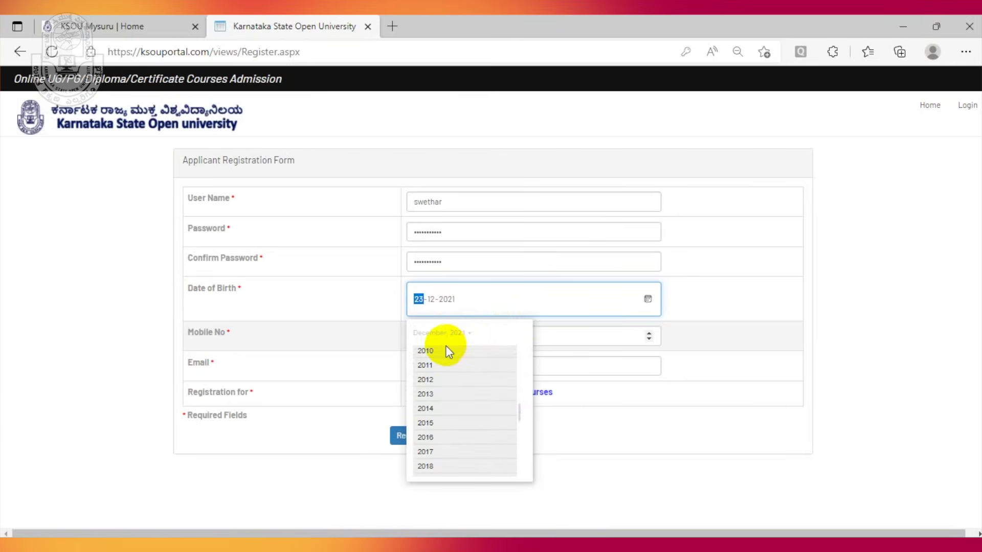
scroll(443, 360, up, 3)
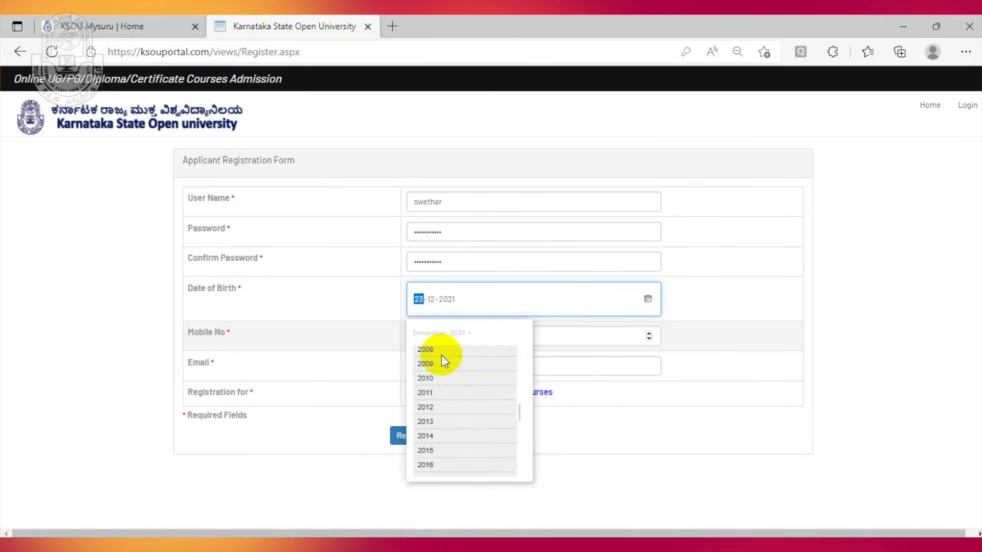
click(440, 353)
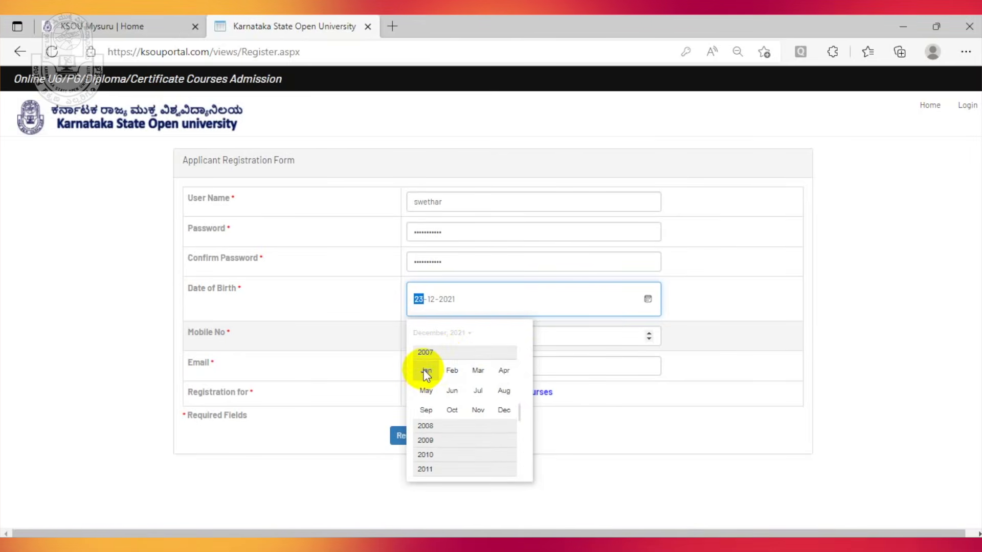
click(425, 369)
click(450, 371)
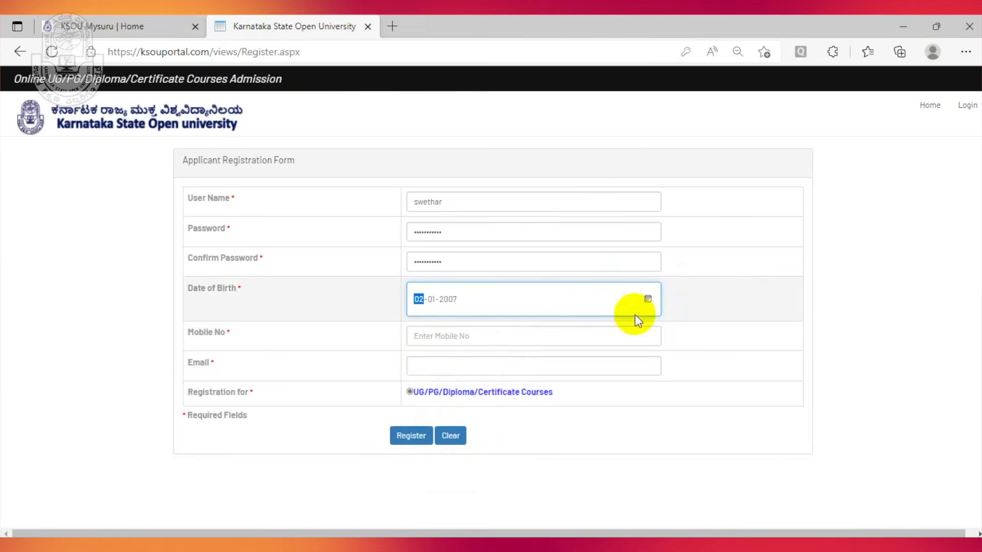
Enter the mobile number and the applicant's e-mail address, dismissing autofill suggestions
click(601, 337)
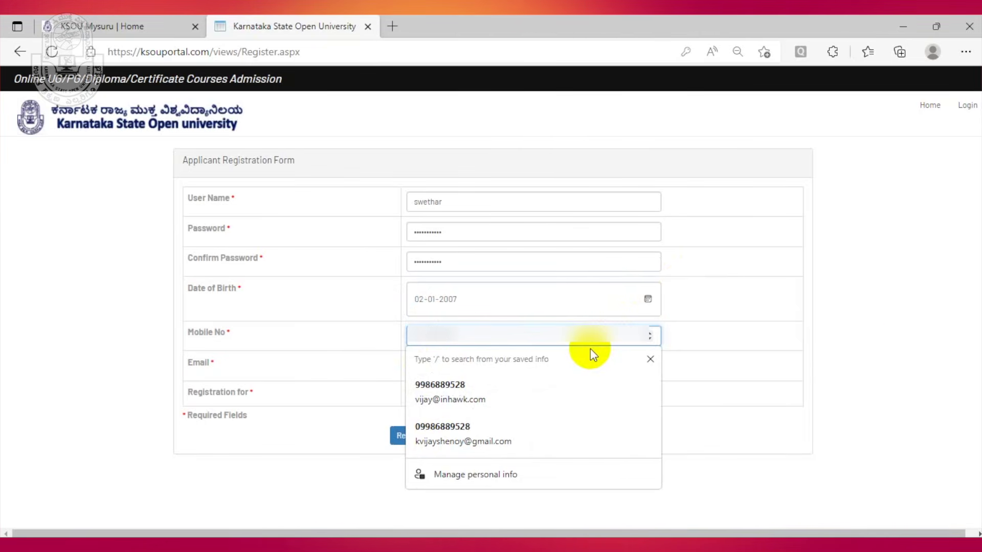
click(889, 320)
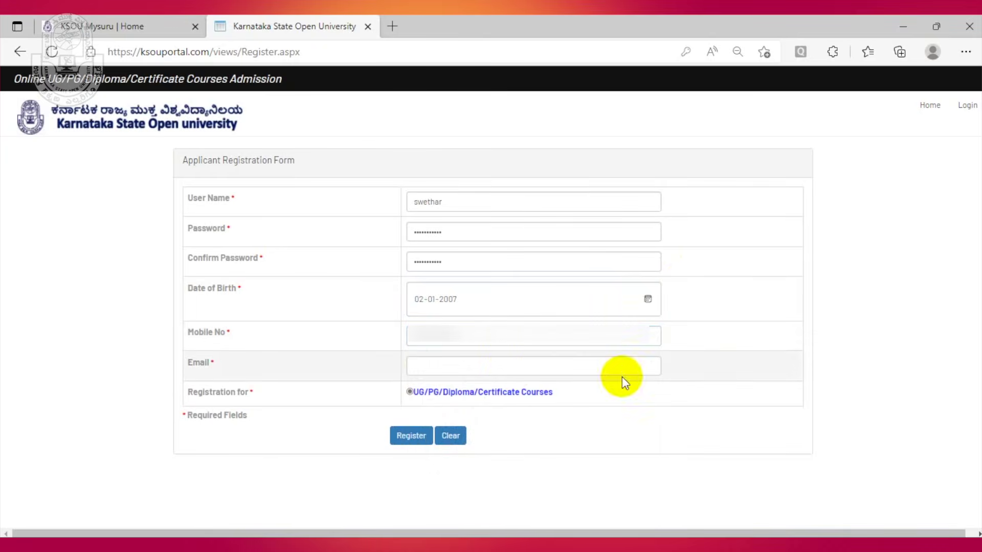
click(511, 366)
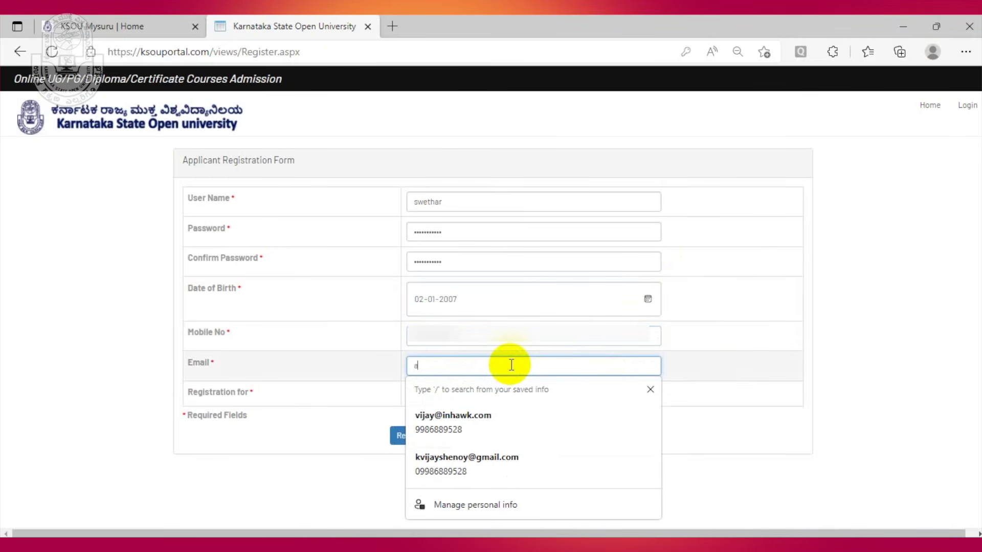
text(abc@gma)
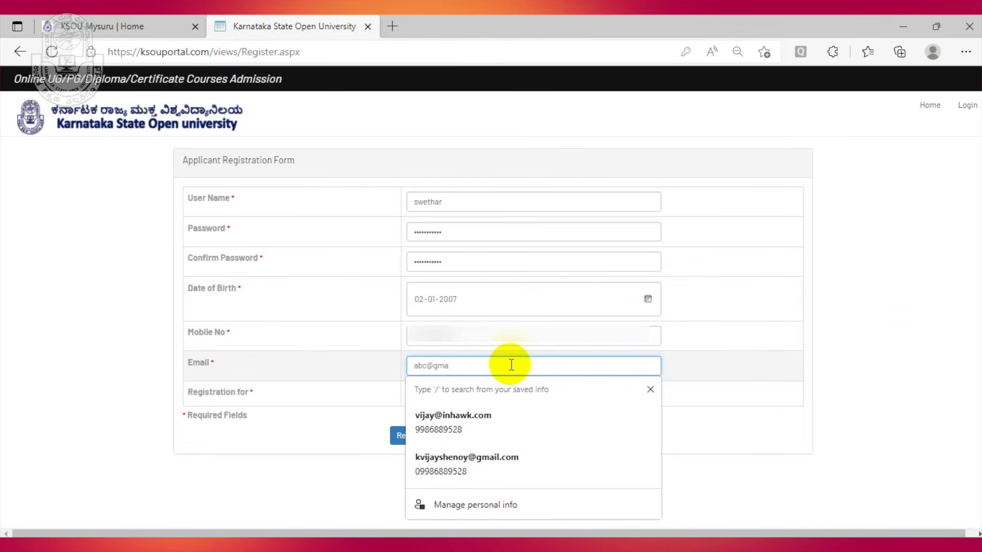
text(ilcom)
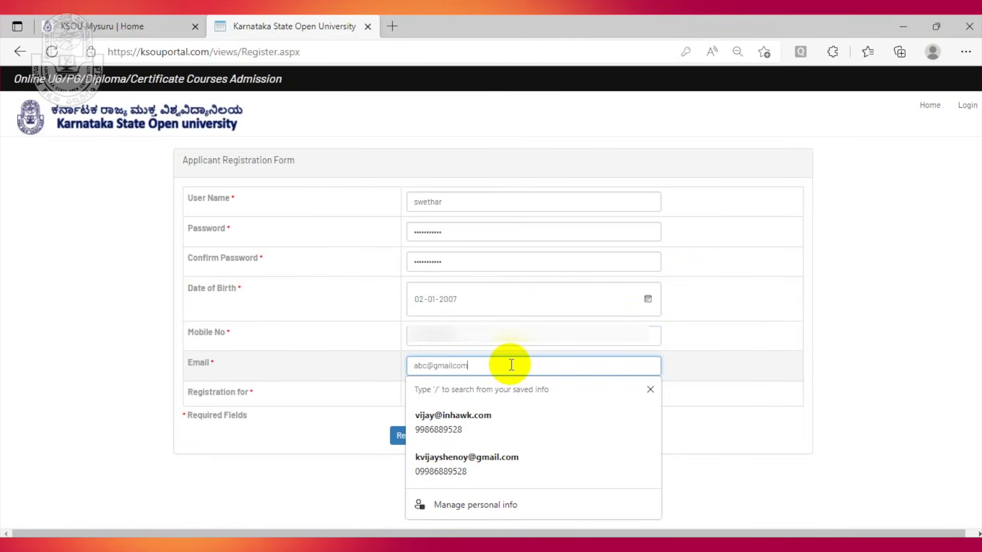
click(871, 328)
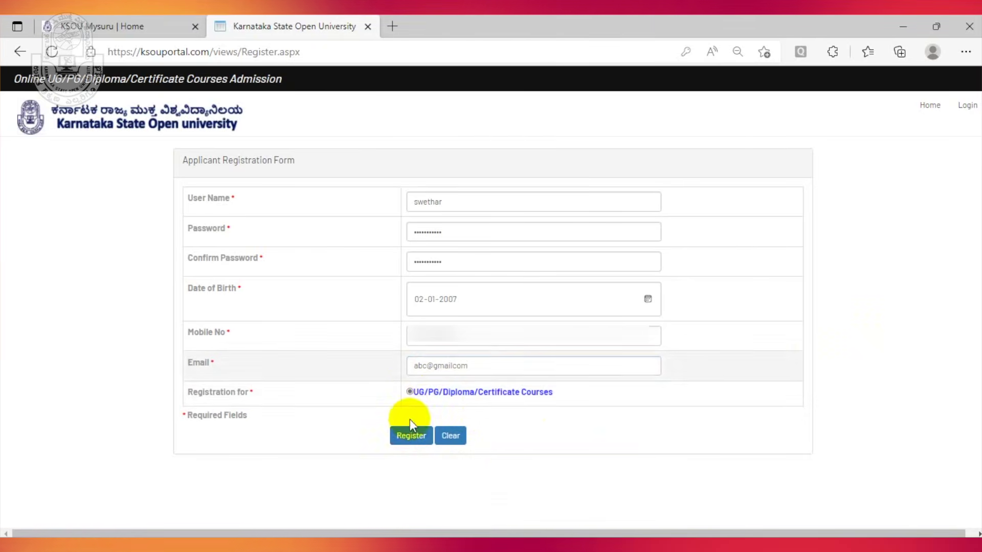
Submit the registration form, acknowledge the 'successfully Registered' alert, and go to the Login page
click(408, 434)
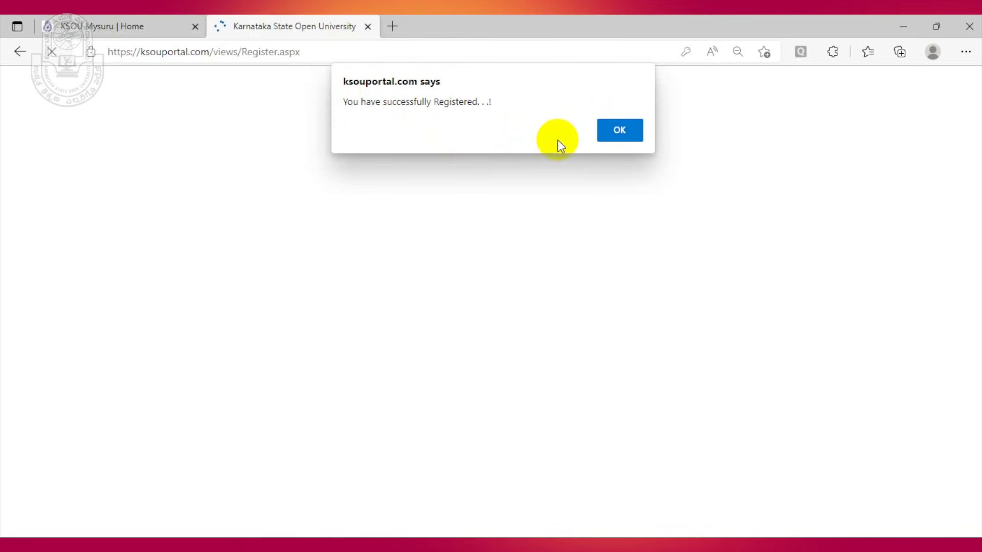
click(619, 130)
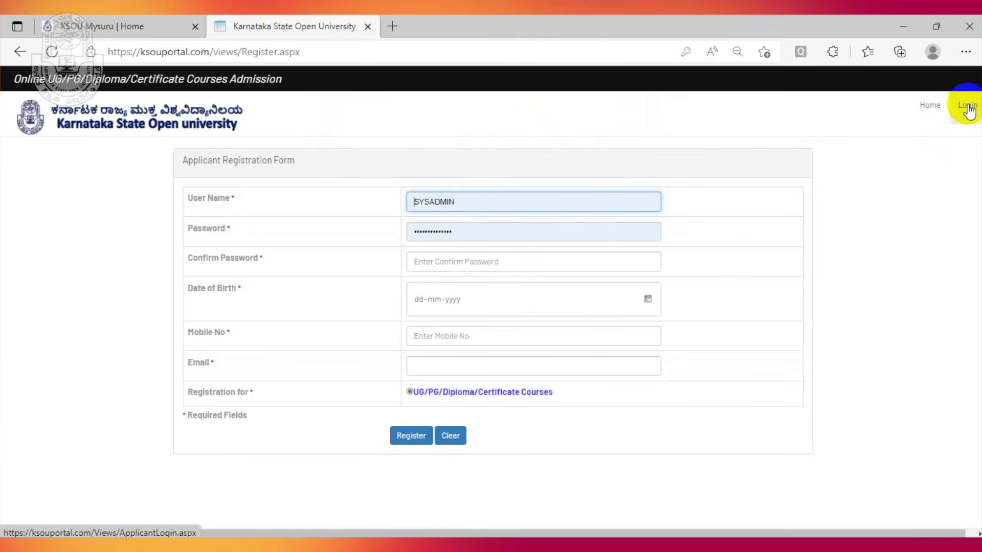
click(968, 108)
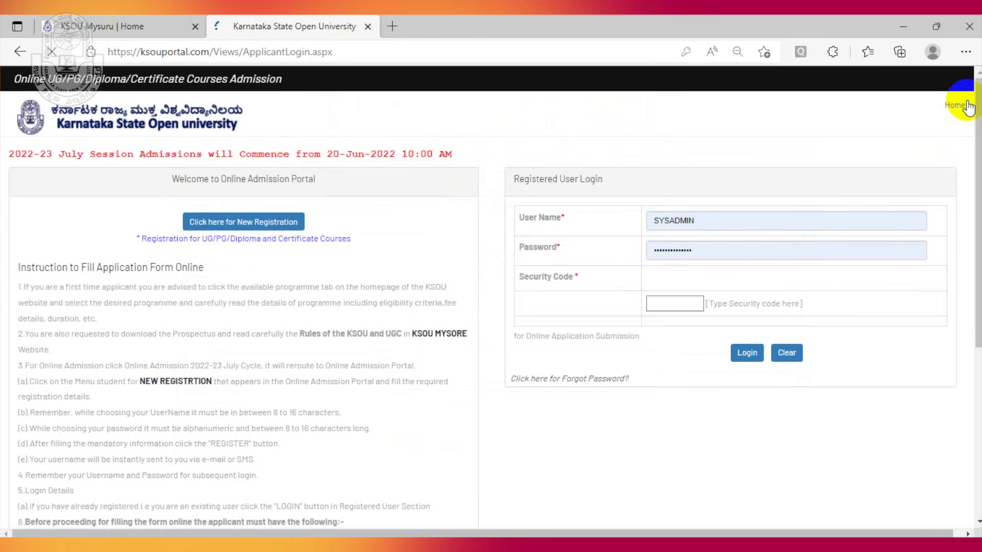
Log in with the new applicant's username, password and the displayed security code
double_click(698, 223)
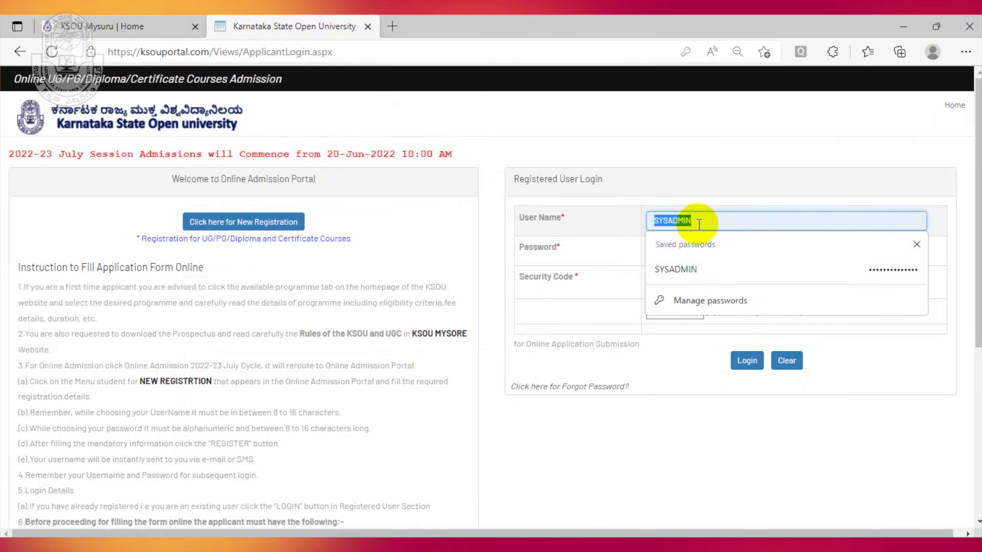
text(swethar)
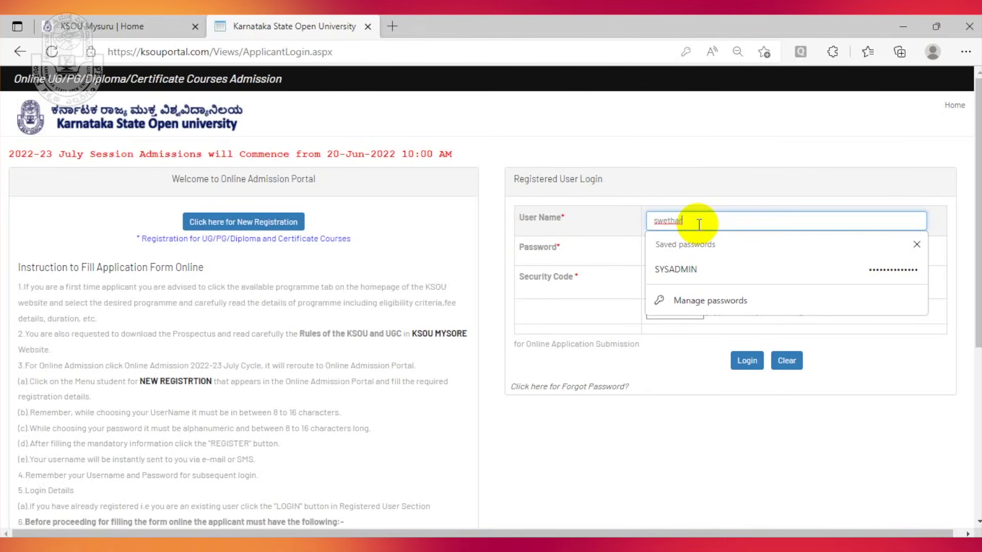
key(Tab)
text(s)
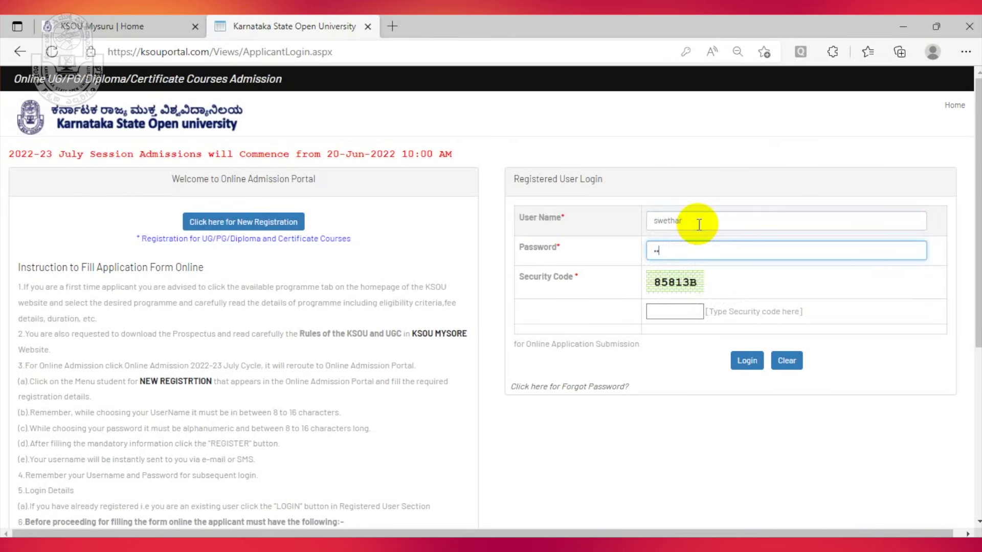
text(••••••)
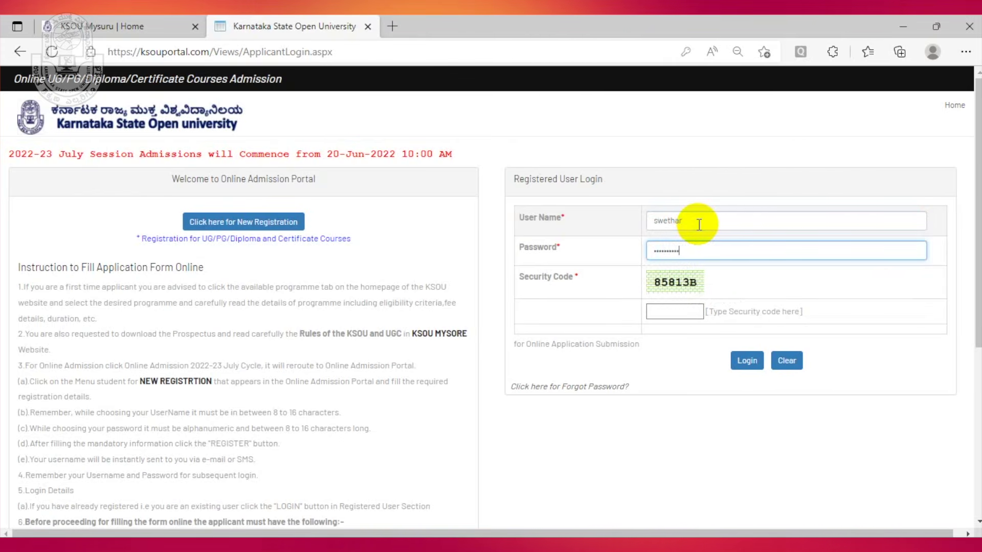
click(666, 307)
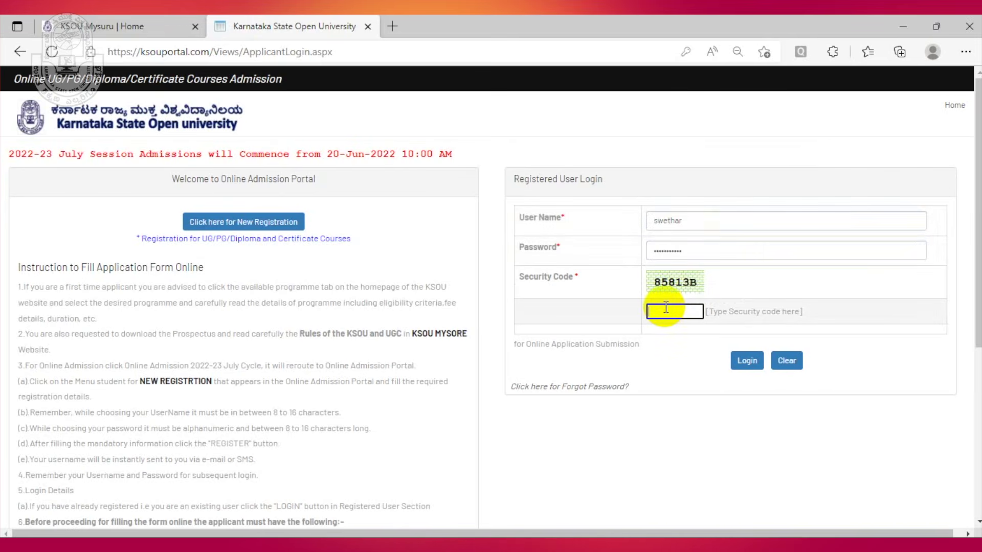
text(8)
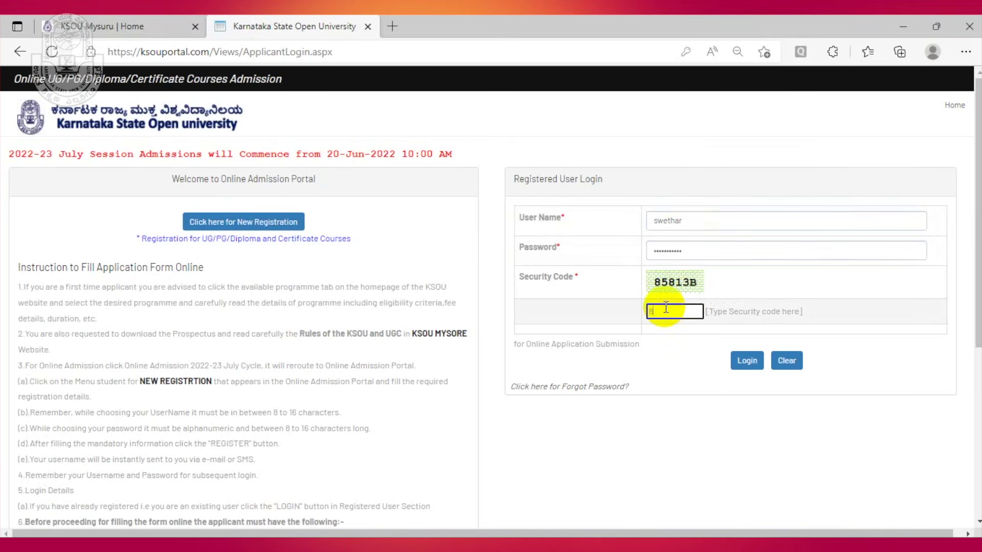
text(5813B)
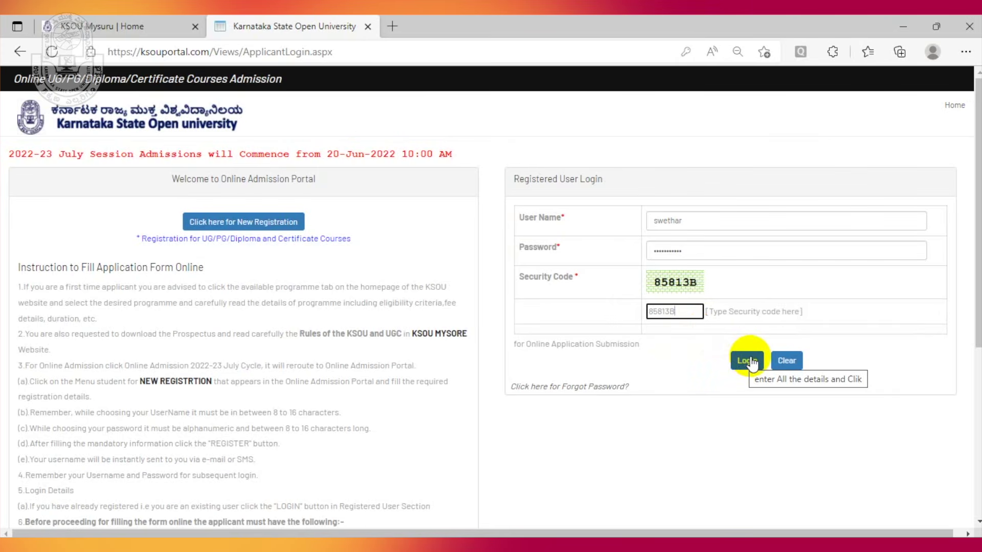
click(751, 362)
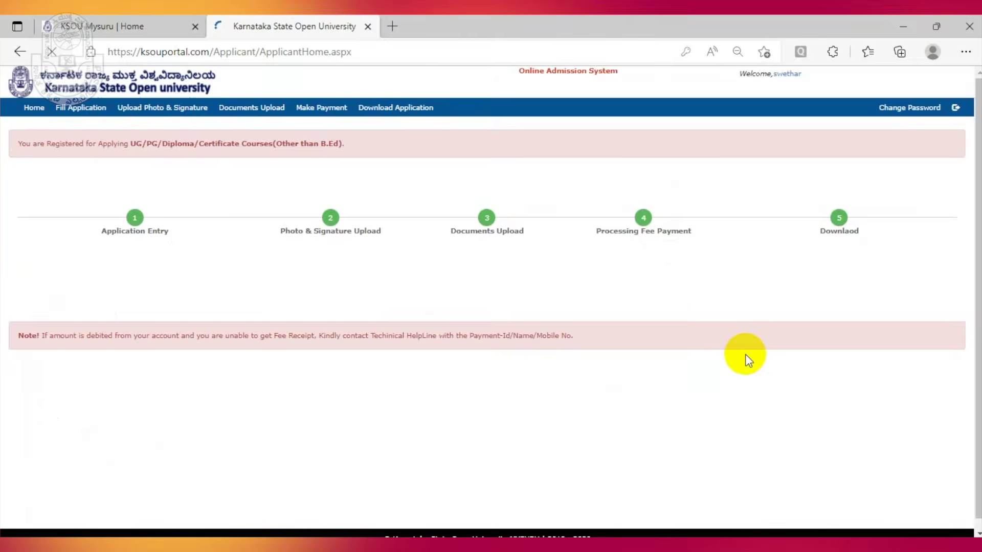
Decline Edge's offer to save the password with Never
click(691, 181)
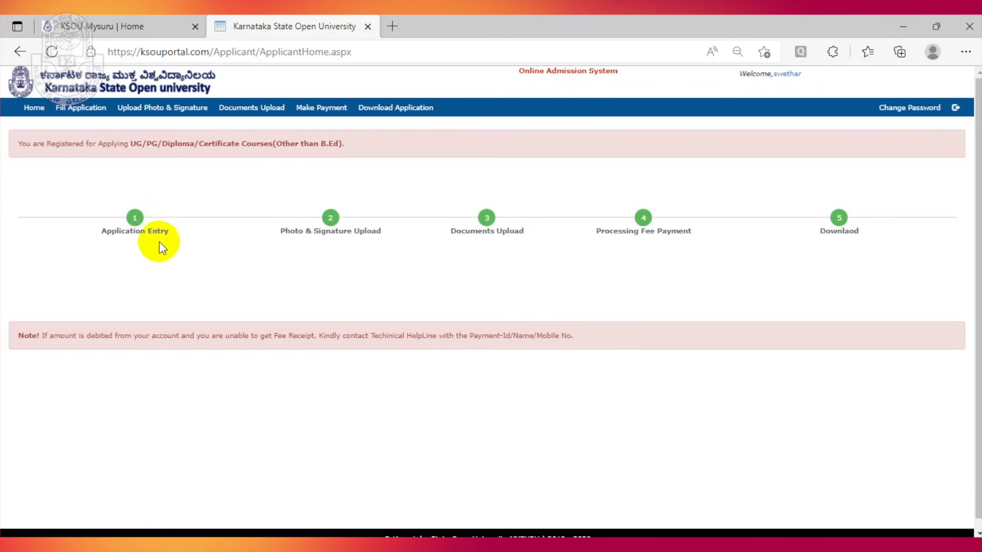
Open the online application form and enter the candidate's name, gender and mother's name
click(82, 108)
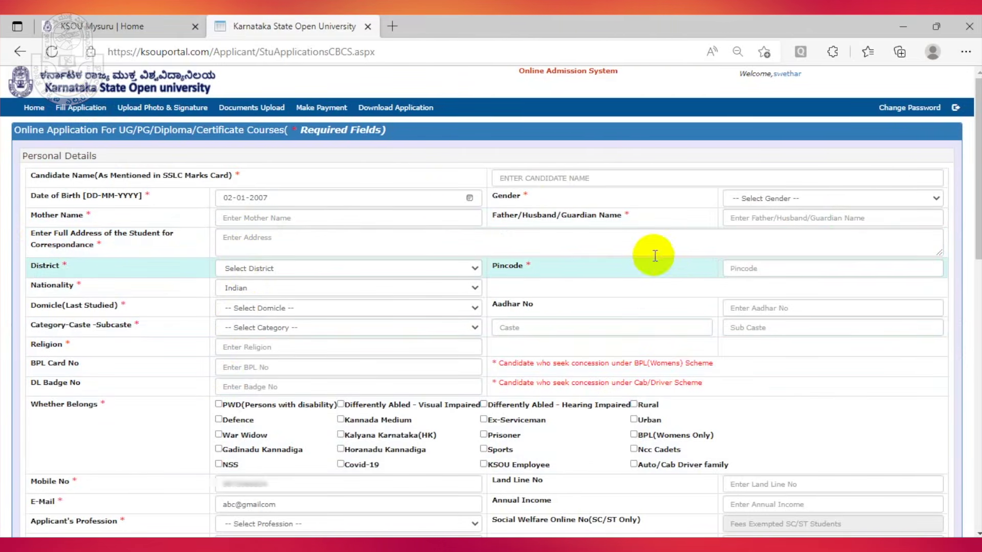
click(418, 222)
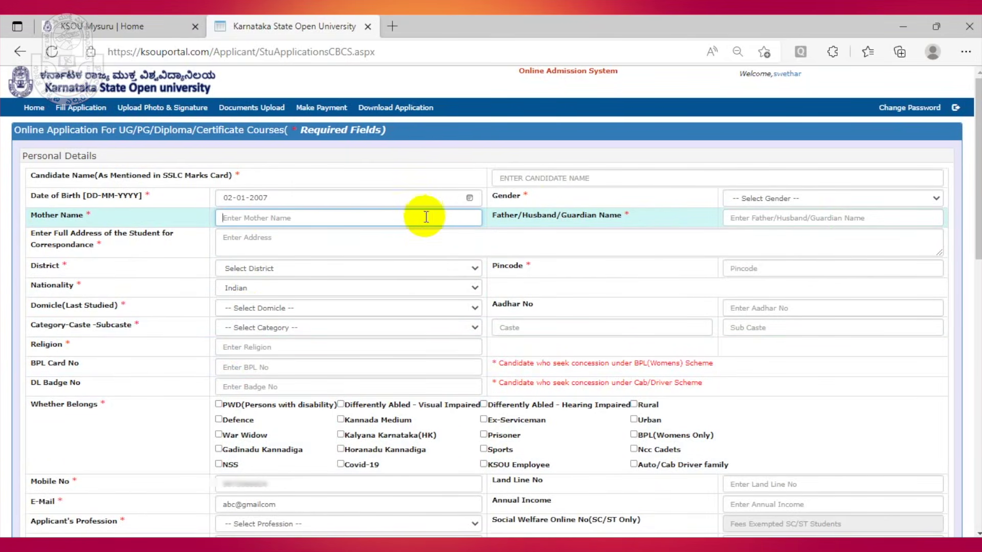
click(509, 176)
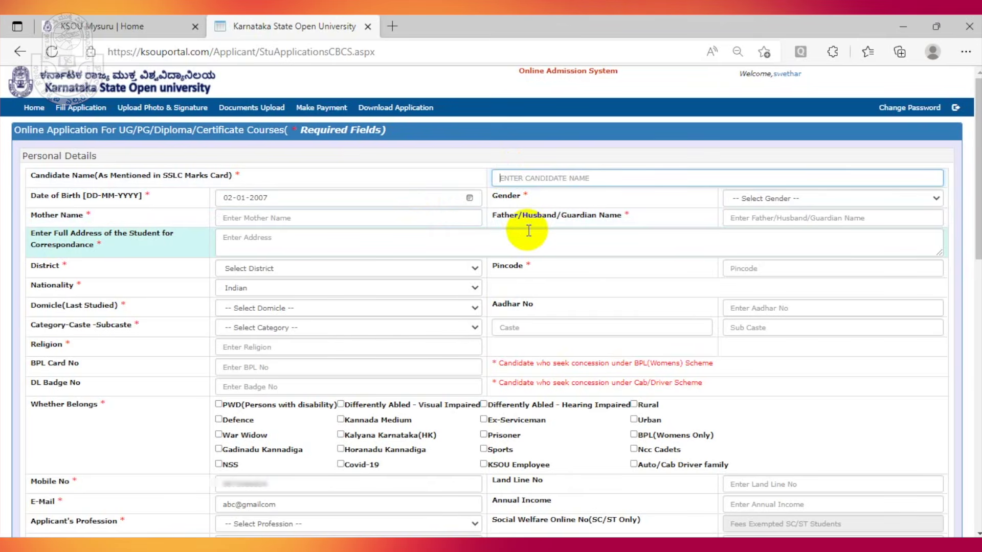
text(SWETHA B)
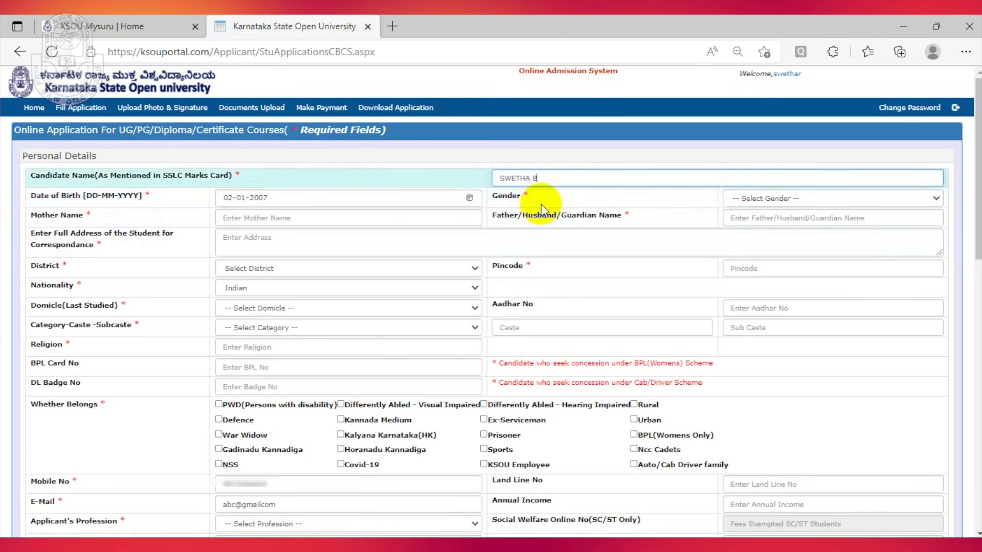
click(759, 198)
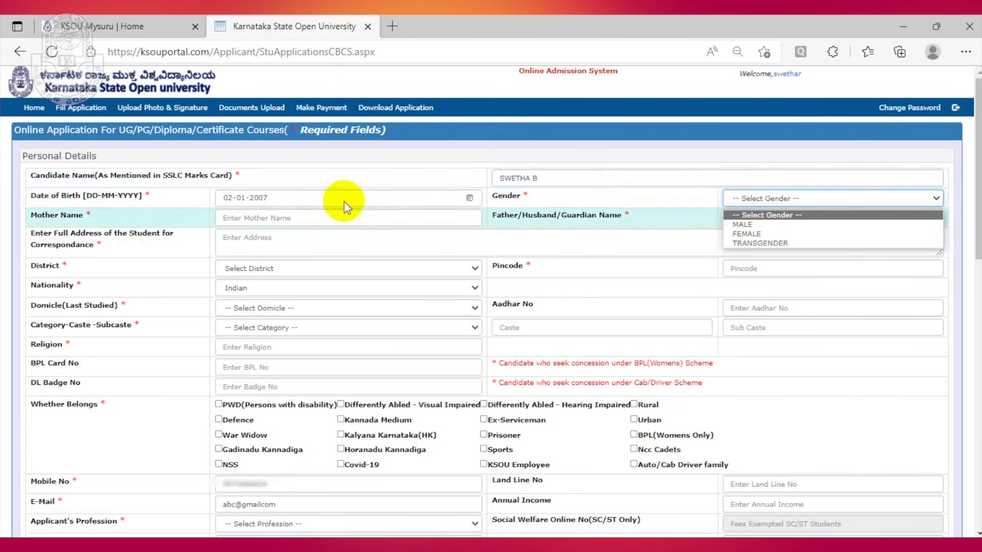
click(456, 221)
text(gee)
click(465, 245)
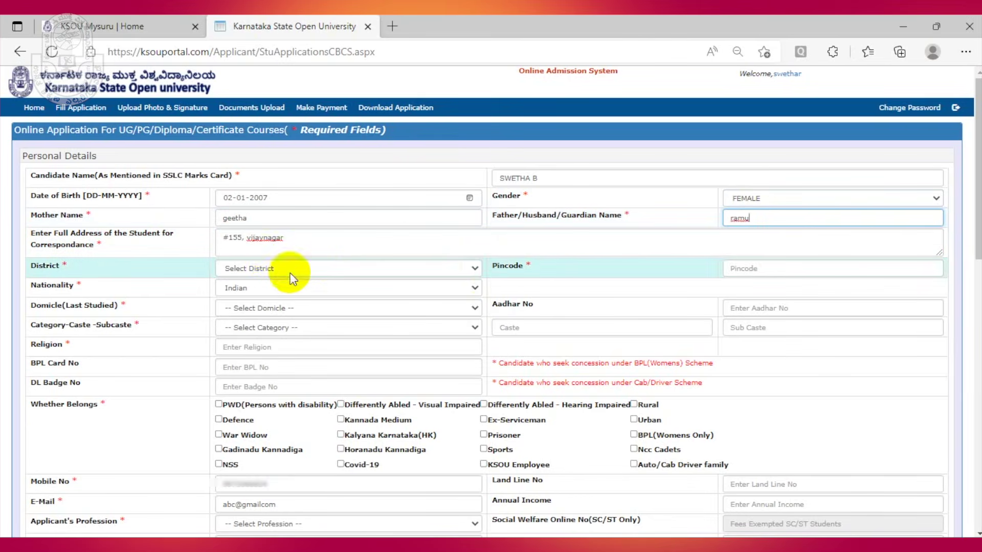
Set the district to MYSURU, enter the pincode, and choose KARNATAKA as domicile
click(274, 270)
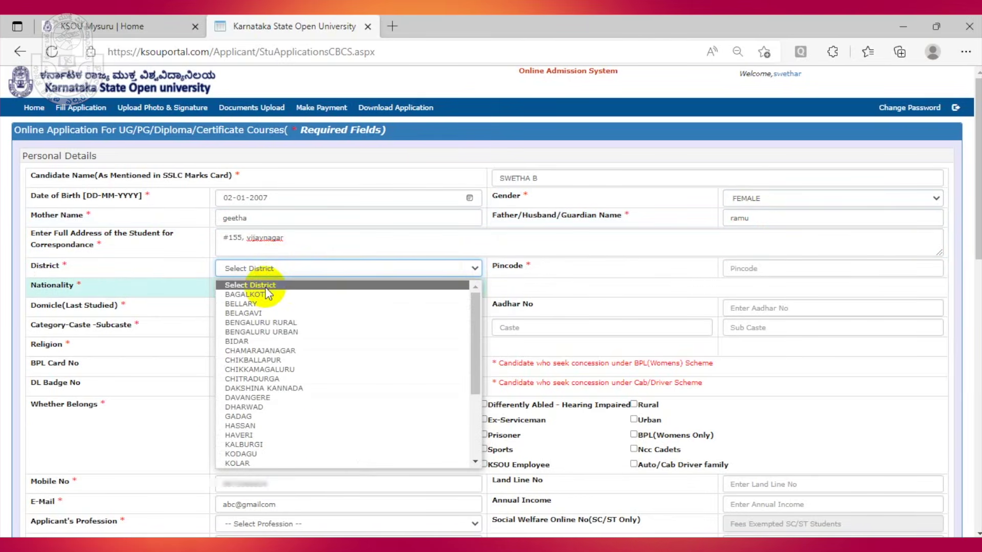
text(my)
click(238, 464)
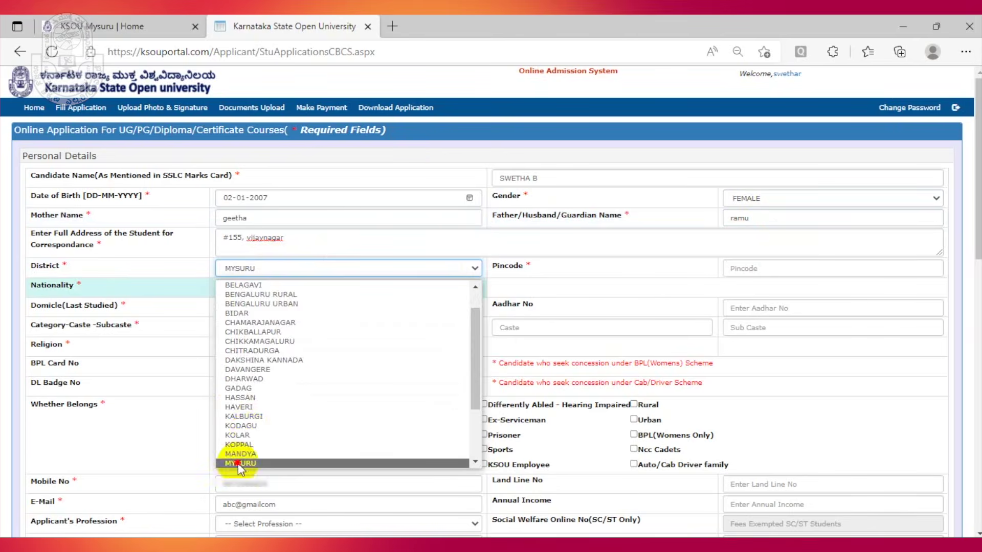
click(794, 267)
text(570023)
click(345, 305)
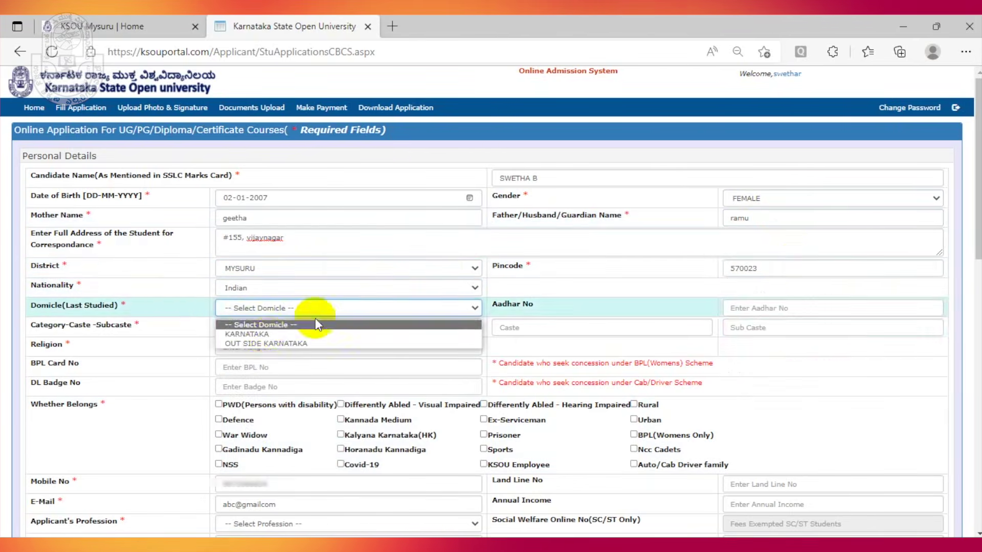
click(249, 334)
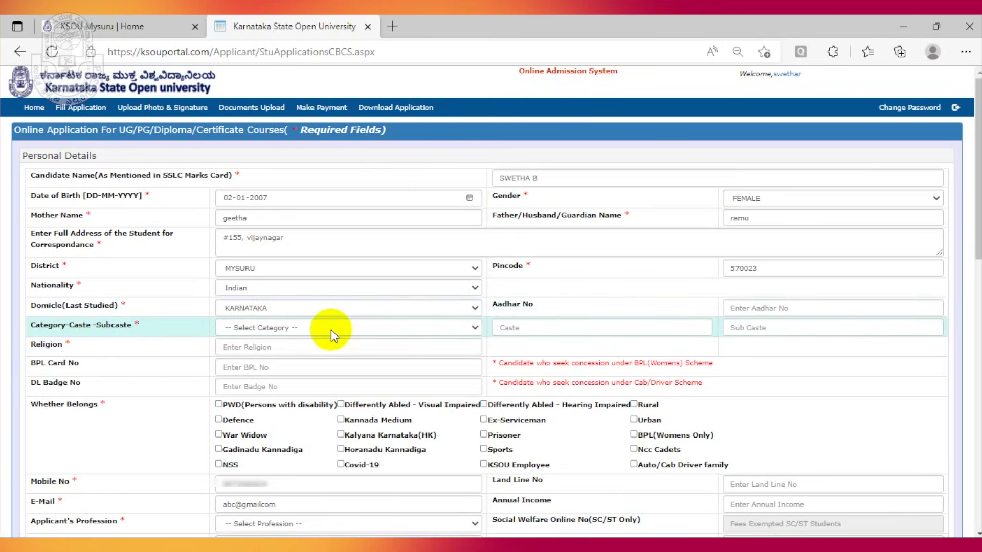
Scroll down the application form to the remaining personal details
scroll(330, 330, down, 3)
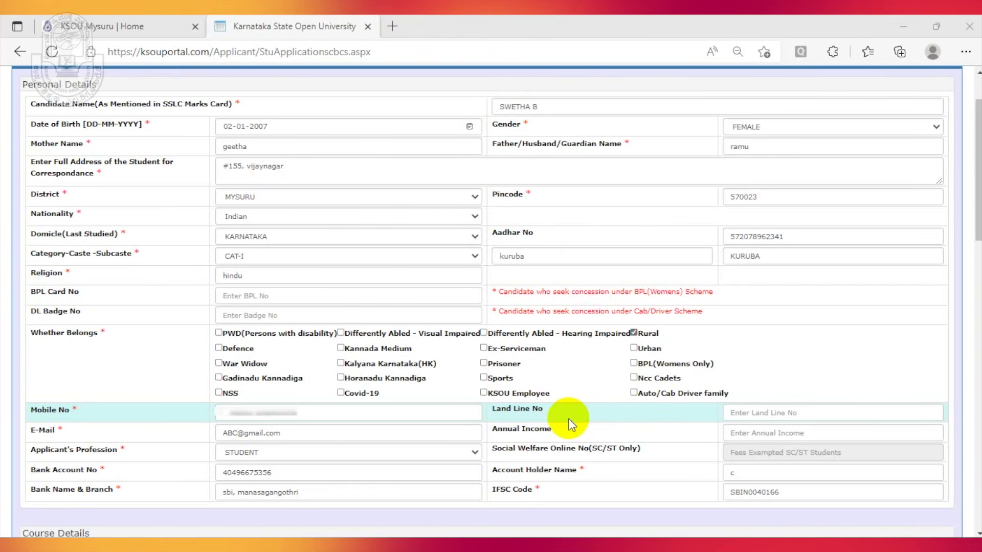
scroll(569, 418, down, 5)
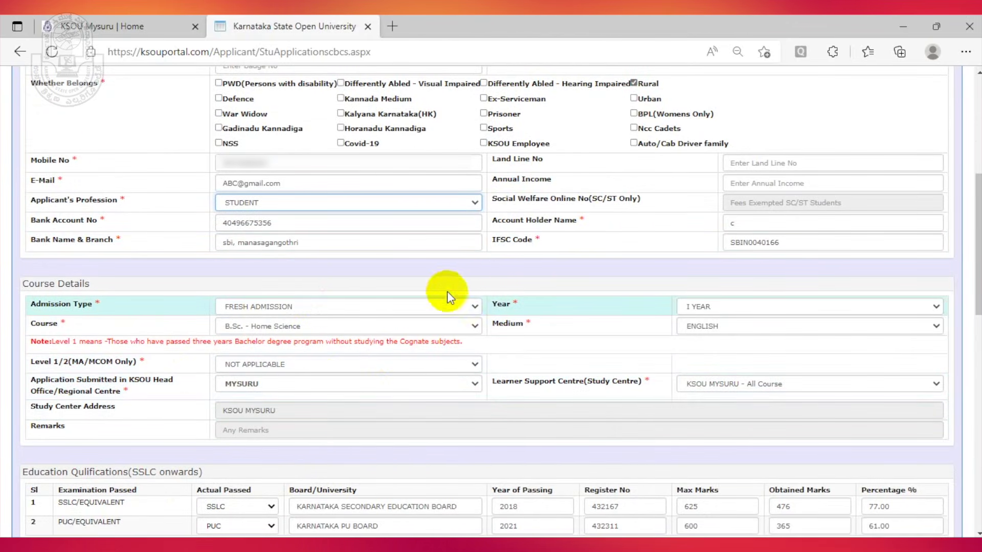
click(476, 305)
click(476, 305)
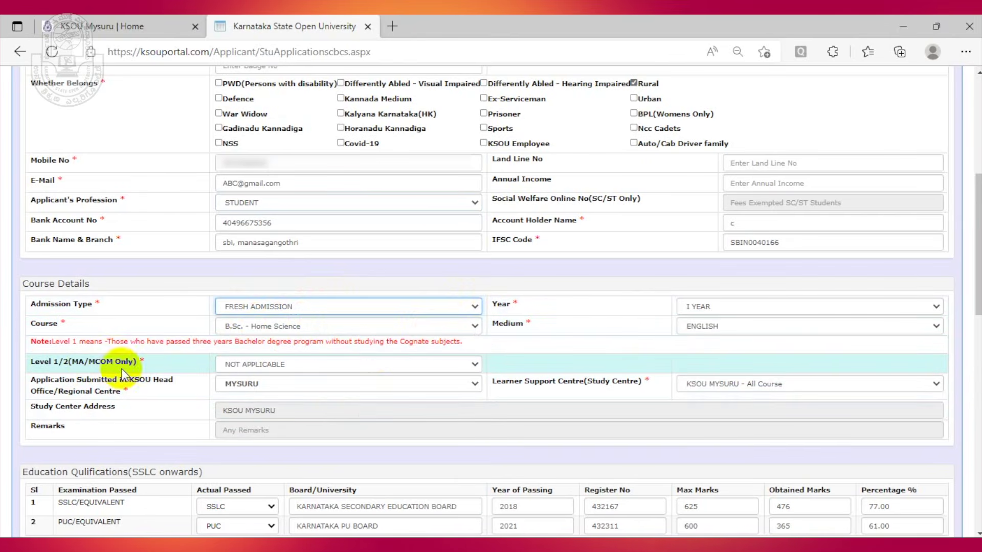
click(477, 360)
click(477, 359)
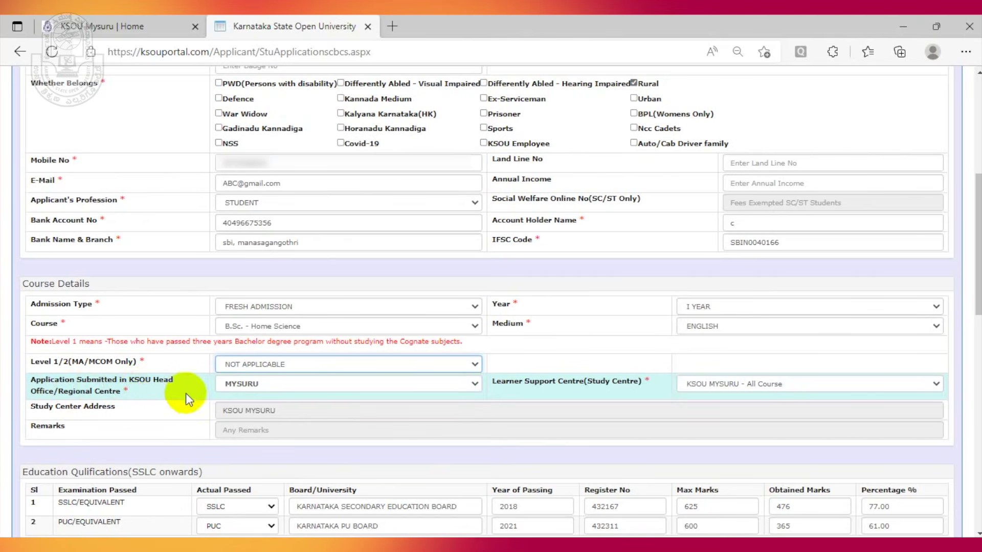
click(476, 382)
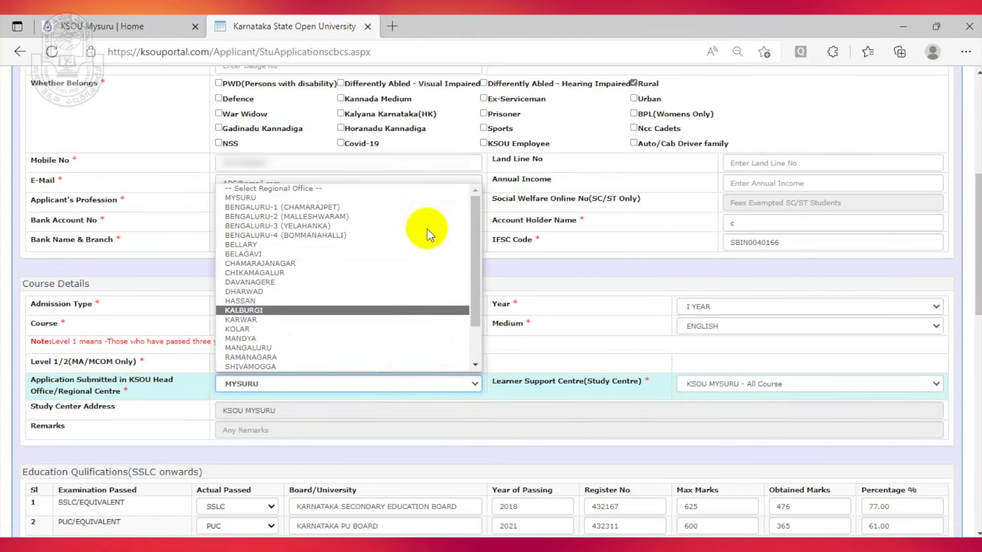
key(Down)
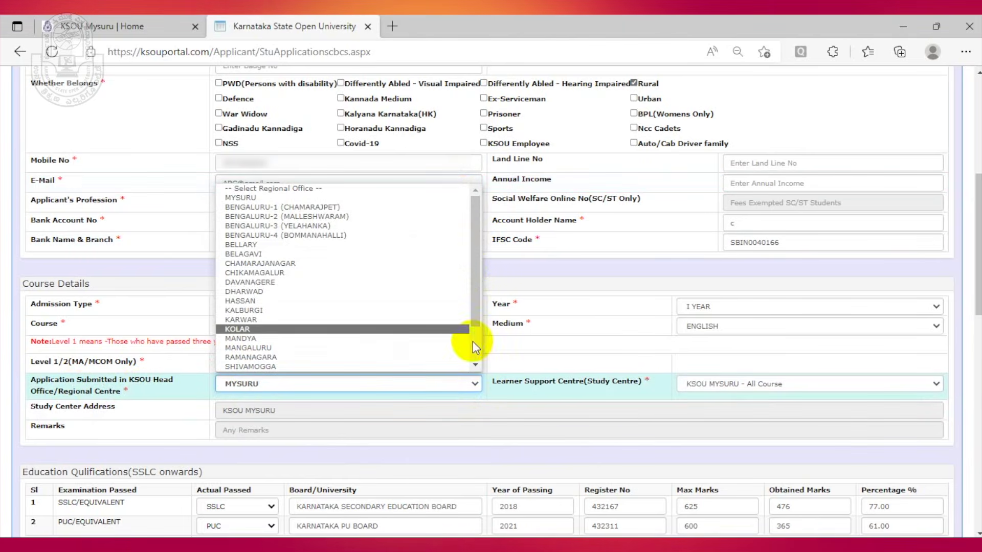
click(474, 384)
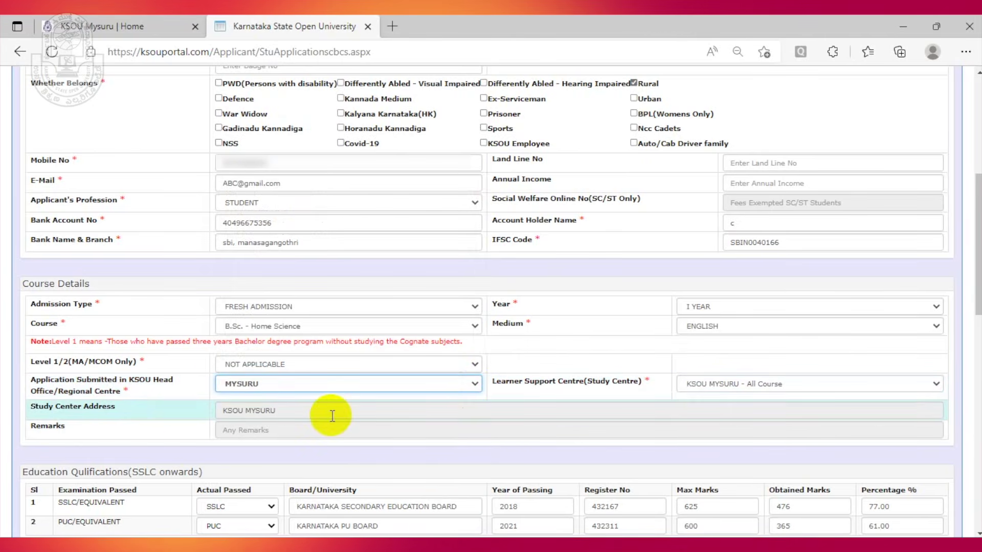
click(472, 383)
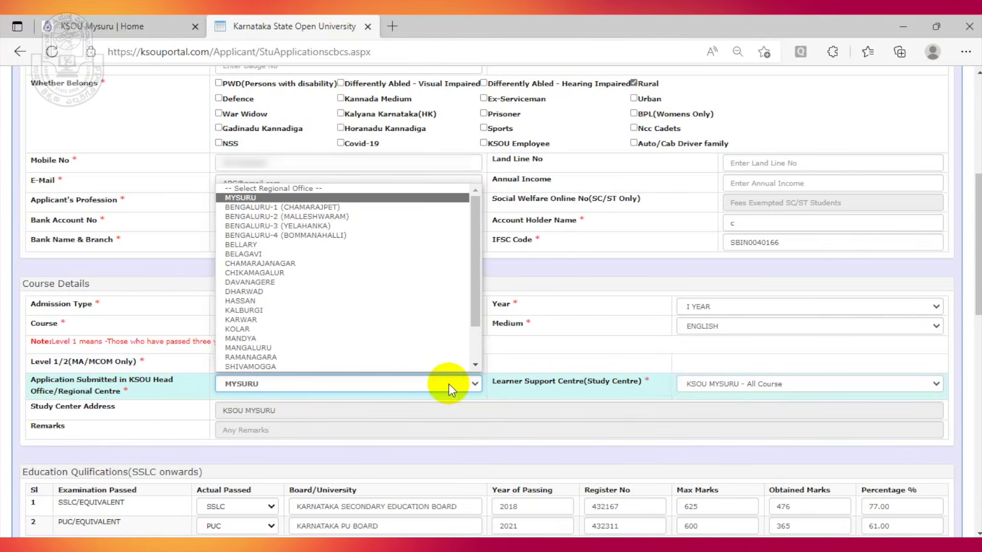
click(354, 382)
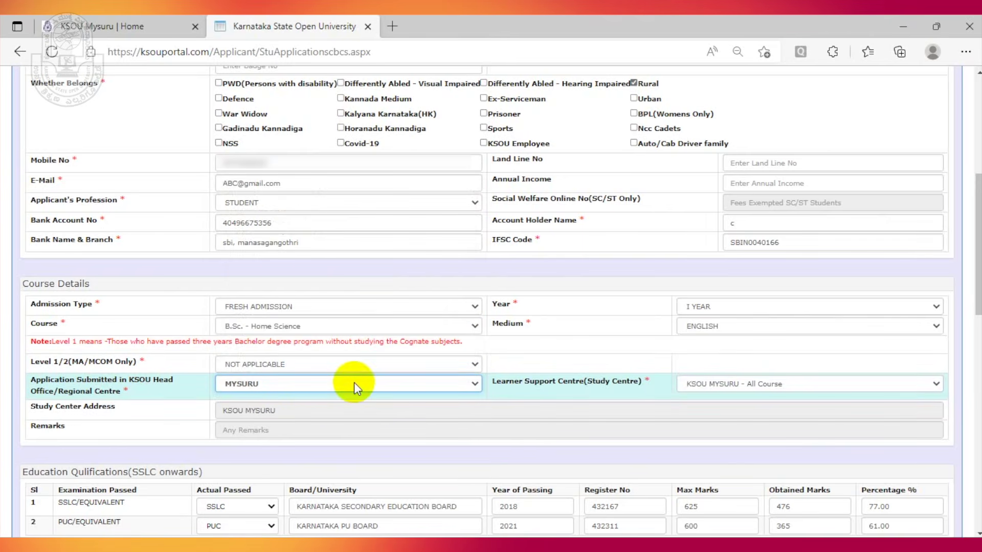
click(284, 409)
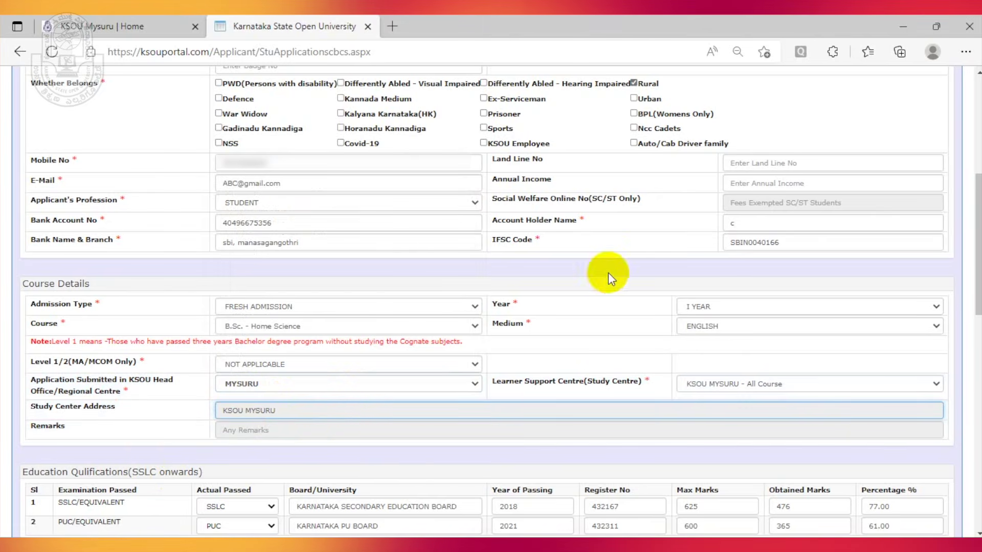
scroll(614, 291, down, 4)
scroll(615, 307, down, 1)
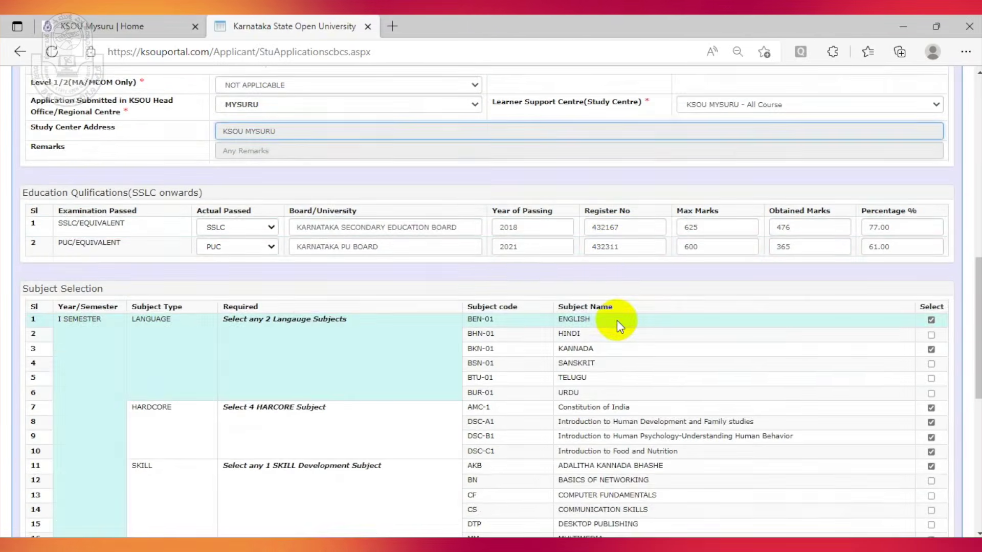
scroll(616, 320, down, 3)
scroll(618, 327, up, 1)
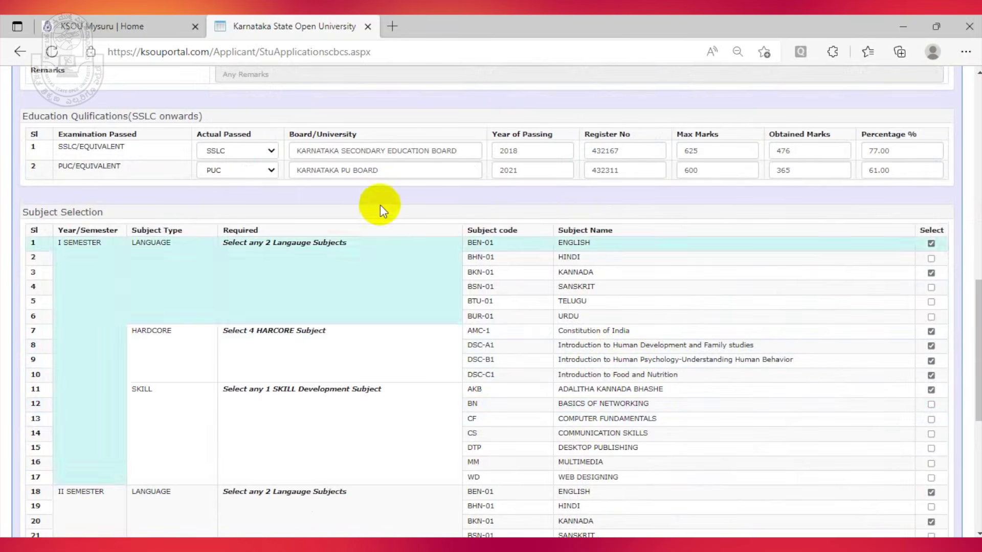
scroll(154, 256, up, 1)
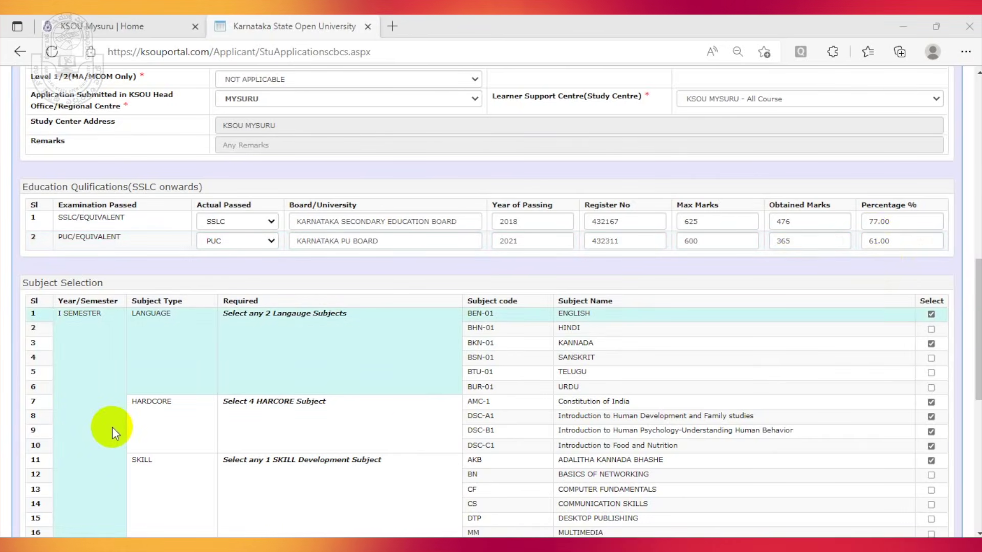
scroll(112, 427, down, 3)
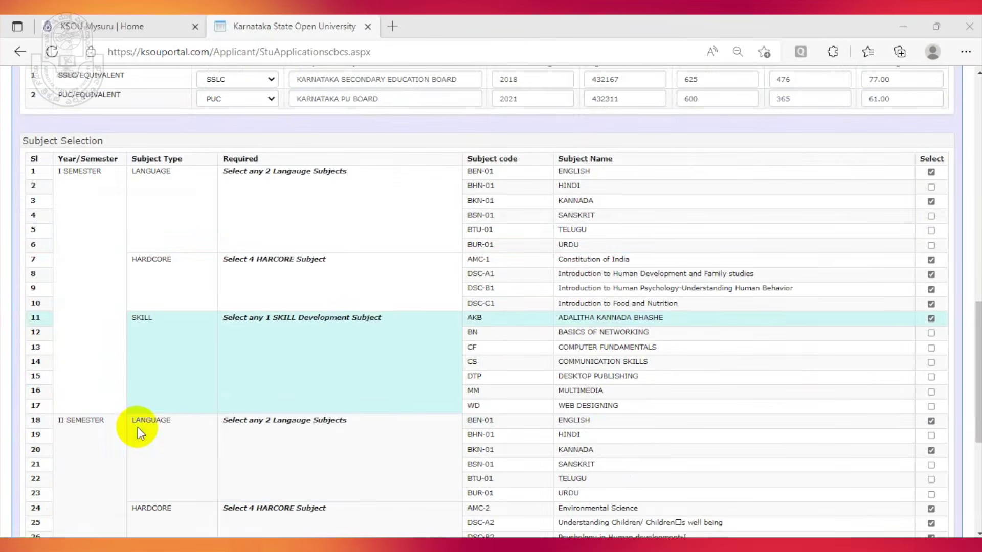
scroll(347, 262, up, 2)
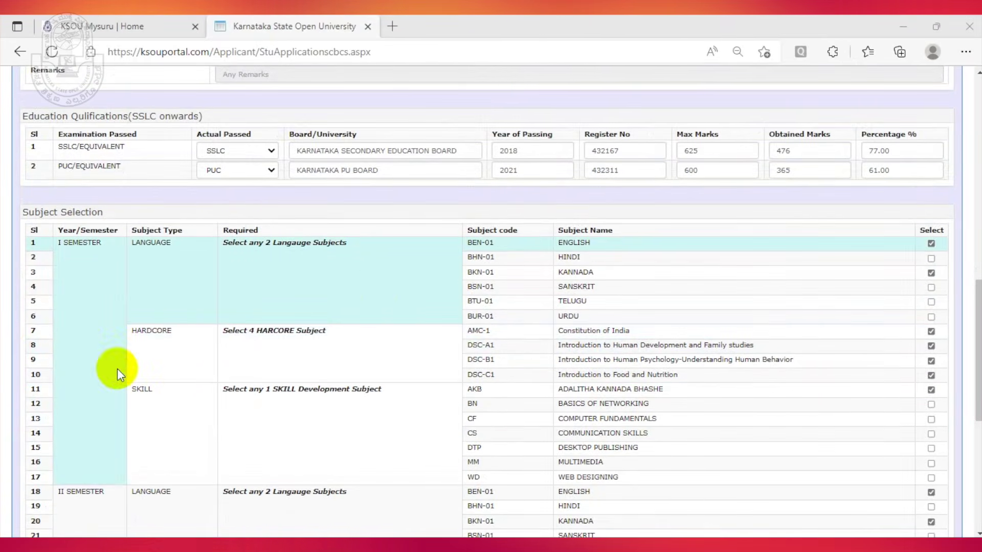
scroll(112, 364, up, 3)
scroll(112, 362, up, 5)
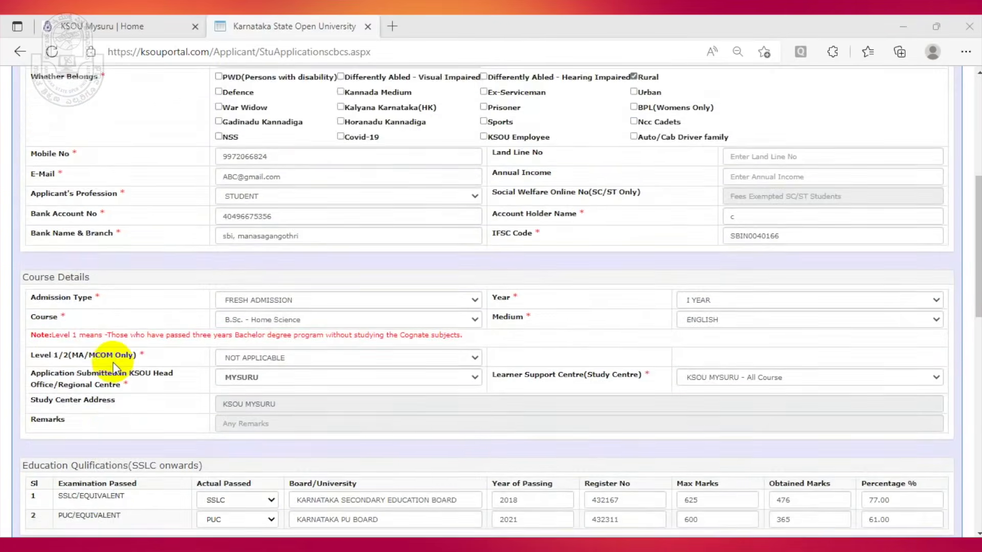
scroll(114, 366, down, 10)
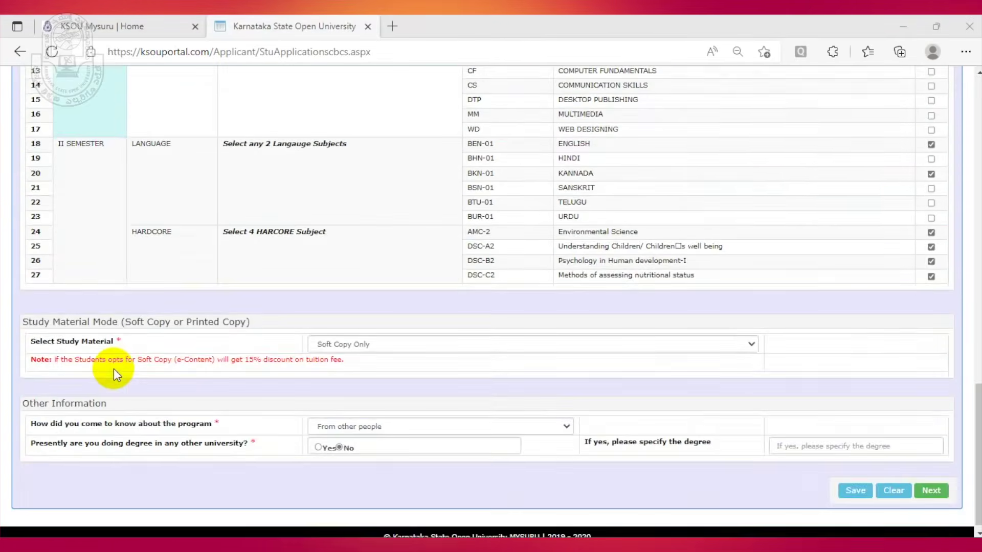
scroll(114, 370, up, 3)
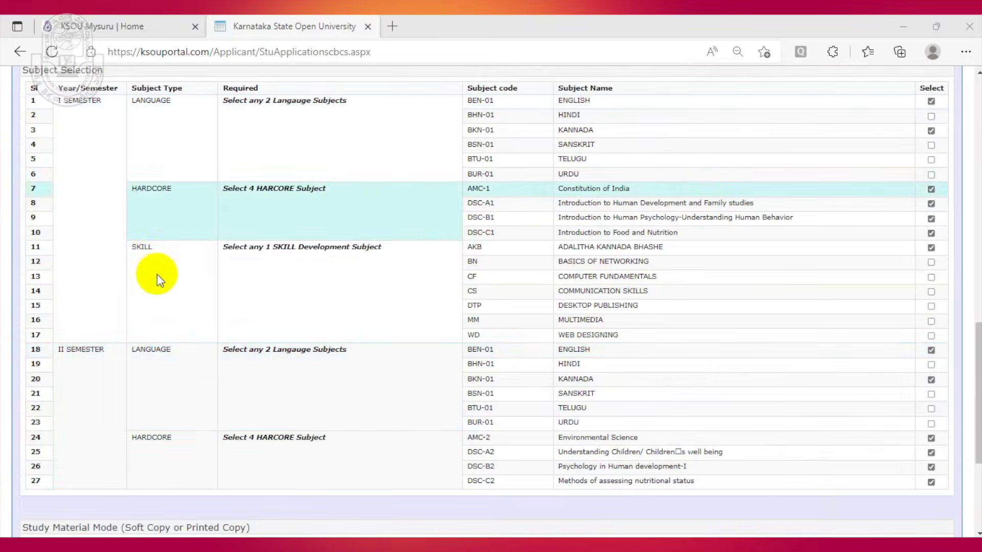
scroll(157, 301, up, 2)
scroll(158, 305, up, 1)
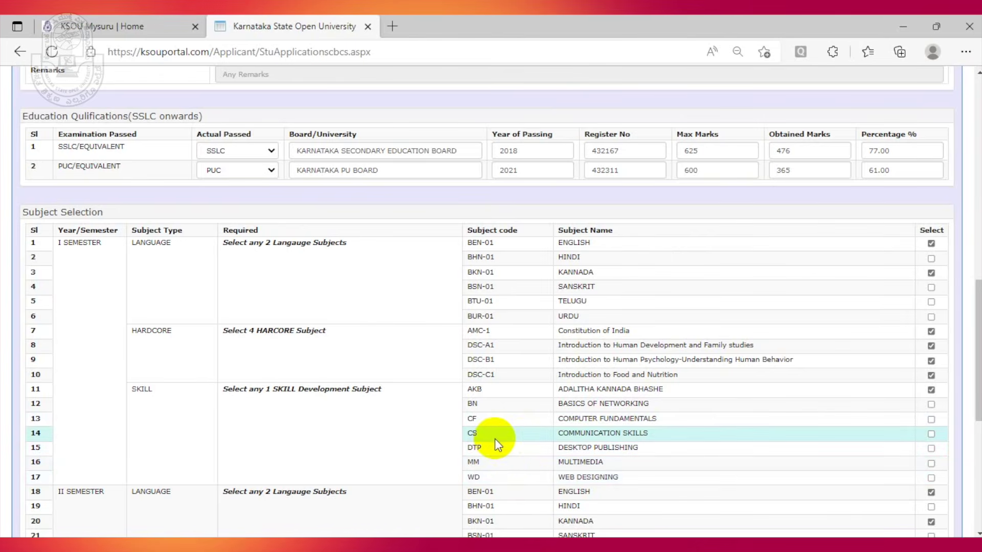
scroll(495, 441, down, 3)
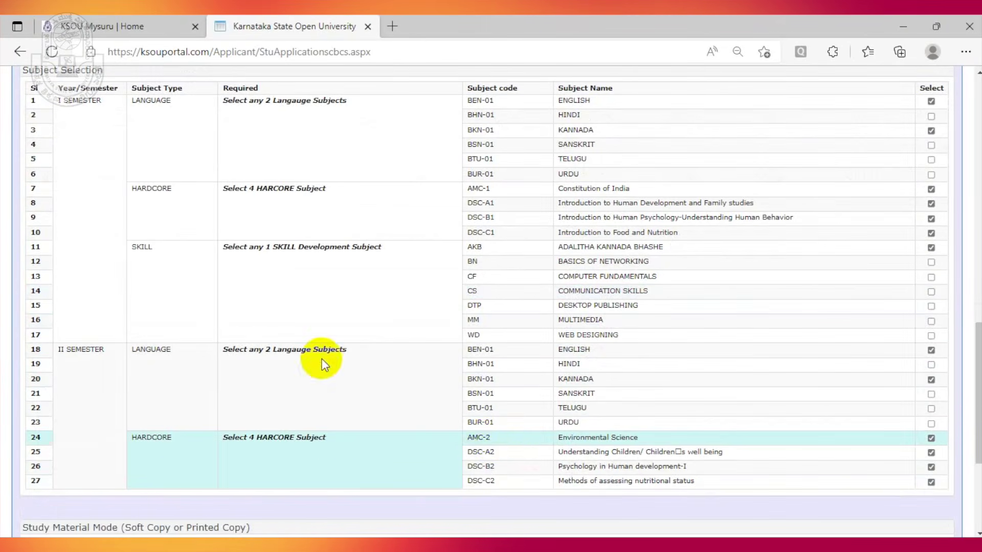
scroll(459, 415, down, 3)
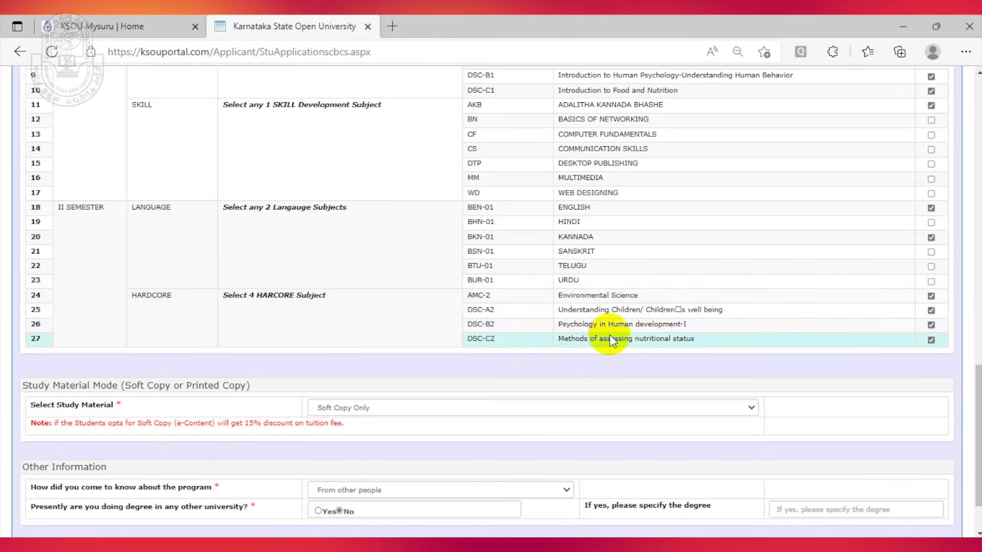
scroll(610, 337, down, 2)
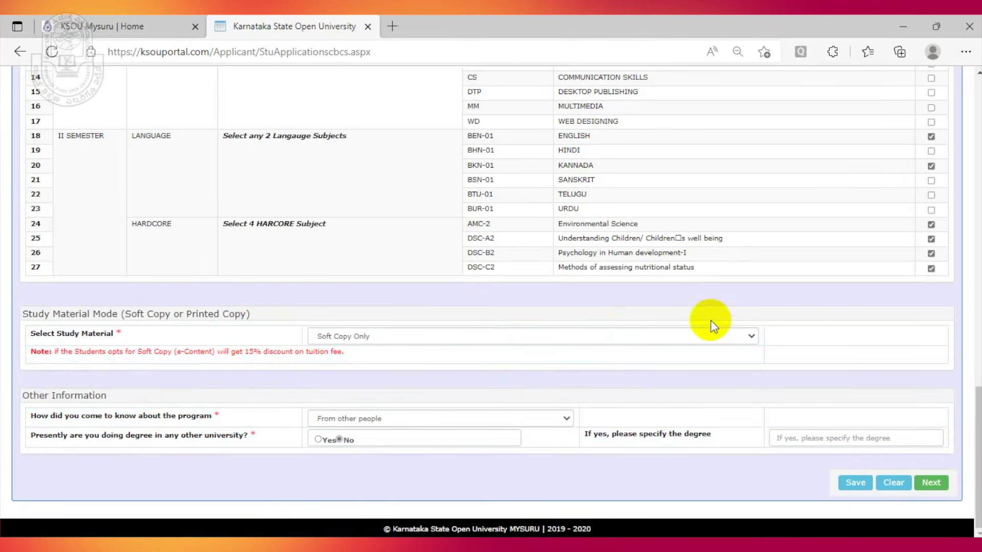
click(750, 336)
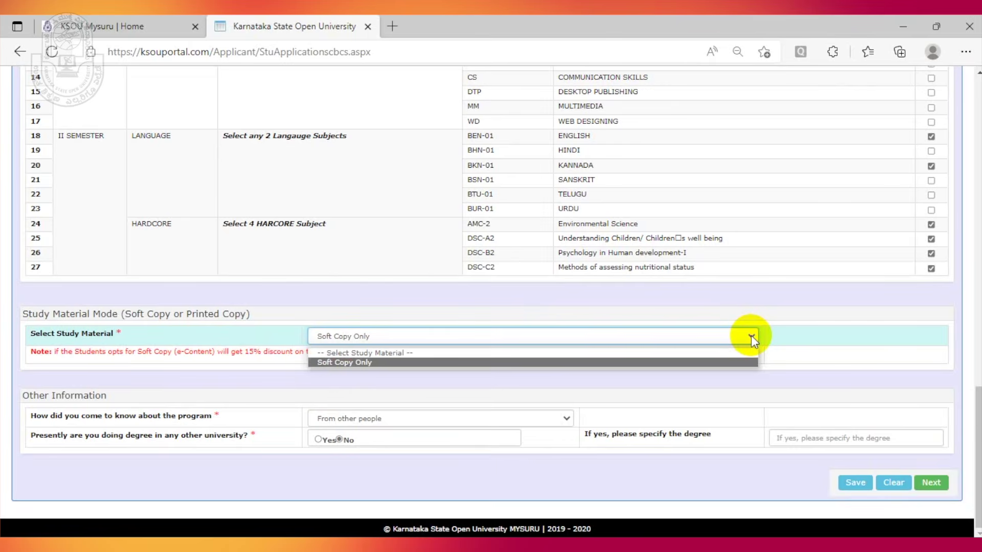
click(750, 335)
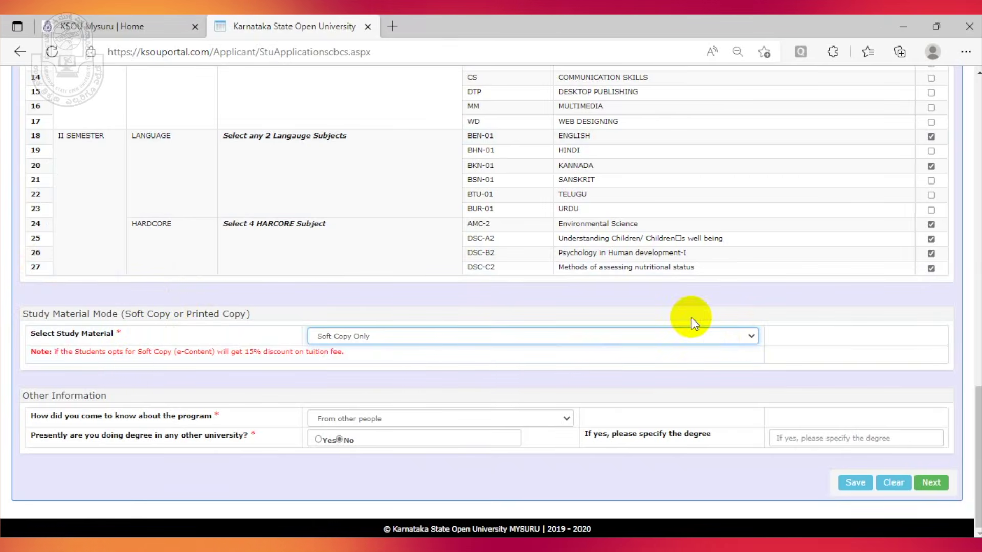
click(754, 337)
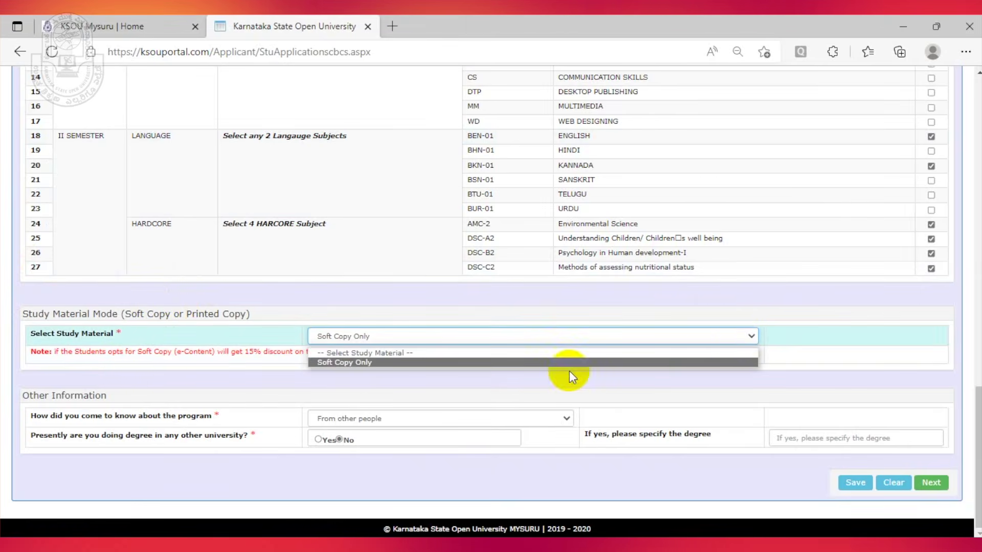
click(445, 362)
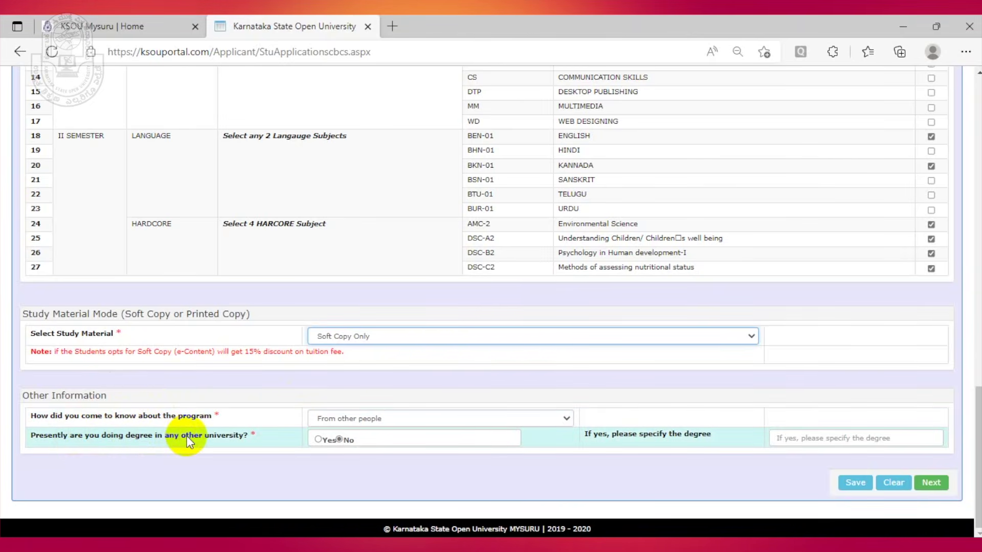
Choose Any Other Source as how the program was found and save the application form
click(568, 421)
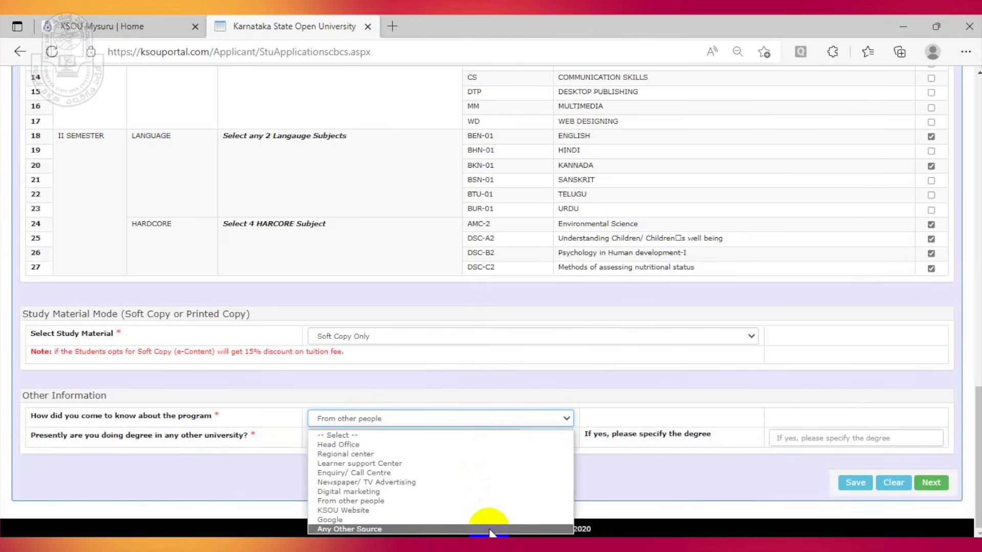
click(494, 528)
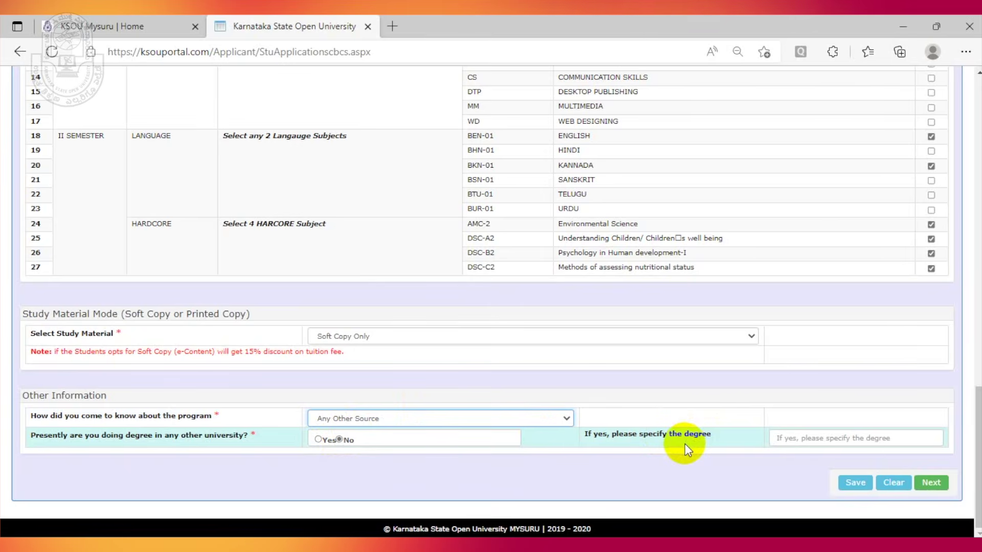
click(820, 443)
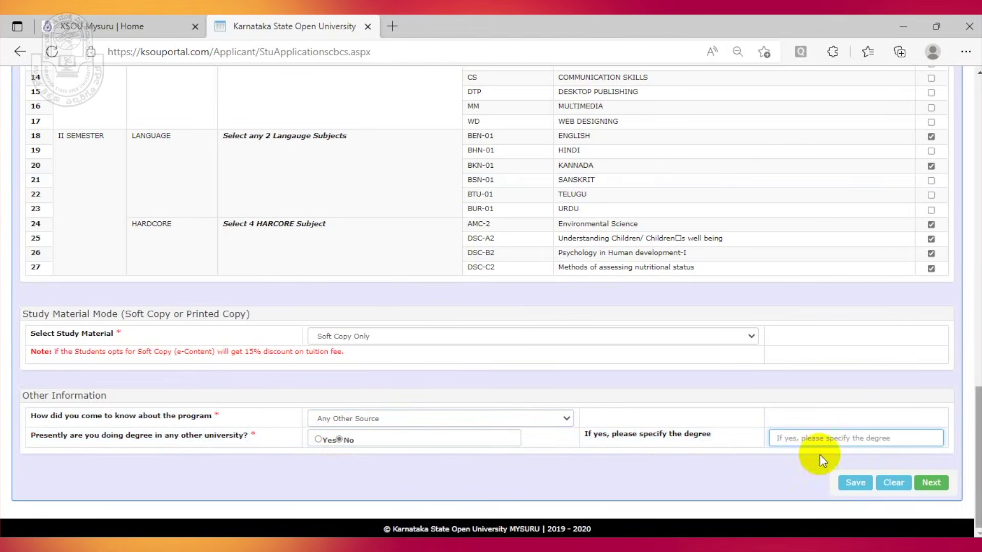
click(861, 485)
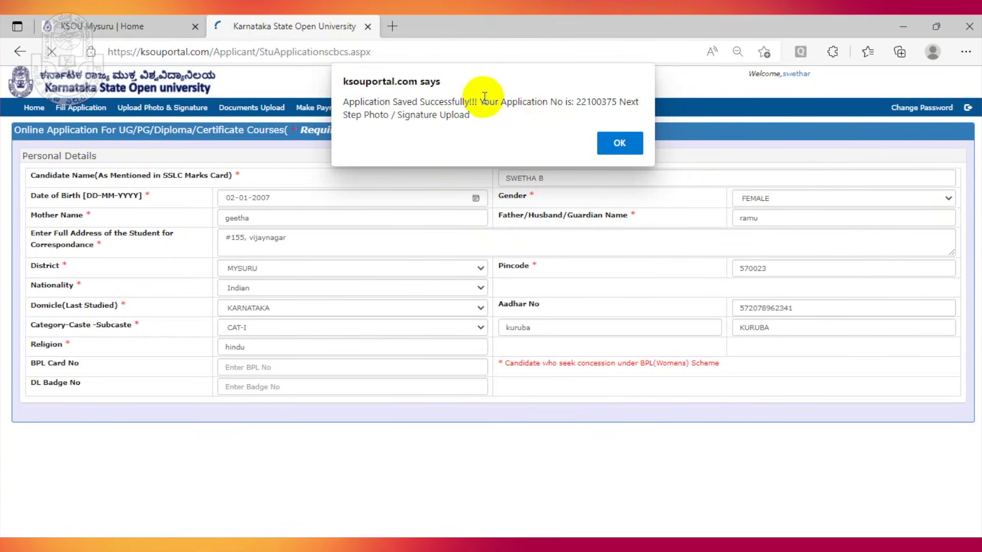
Highlight the application number in the success alert, then close it with OK
drag(484, 97, 612, 109)
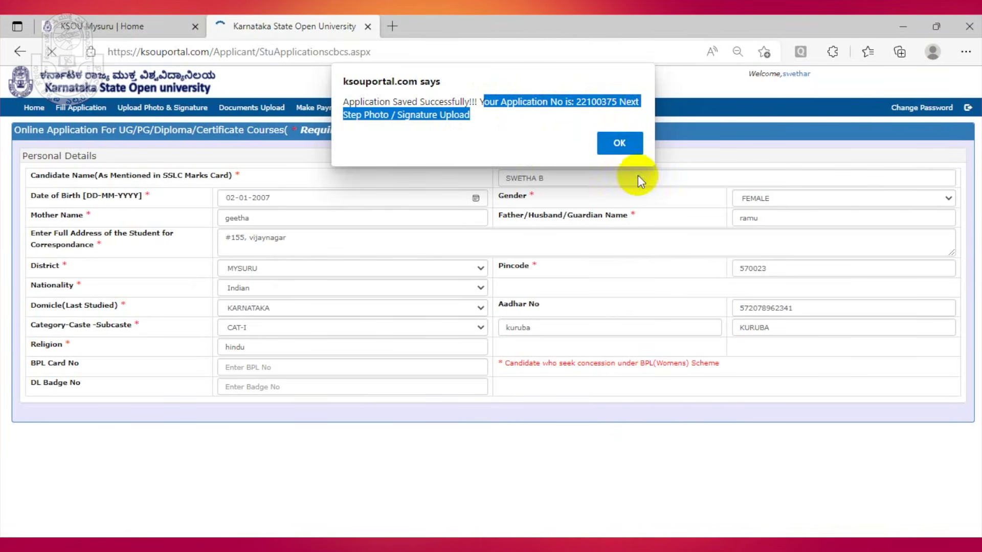
click(619, 145)
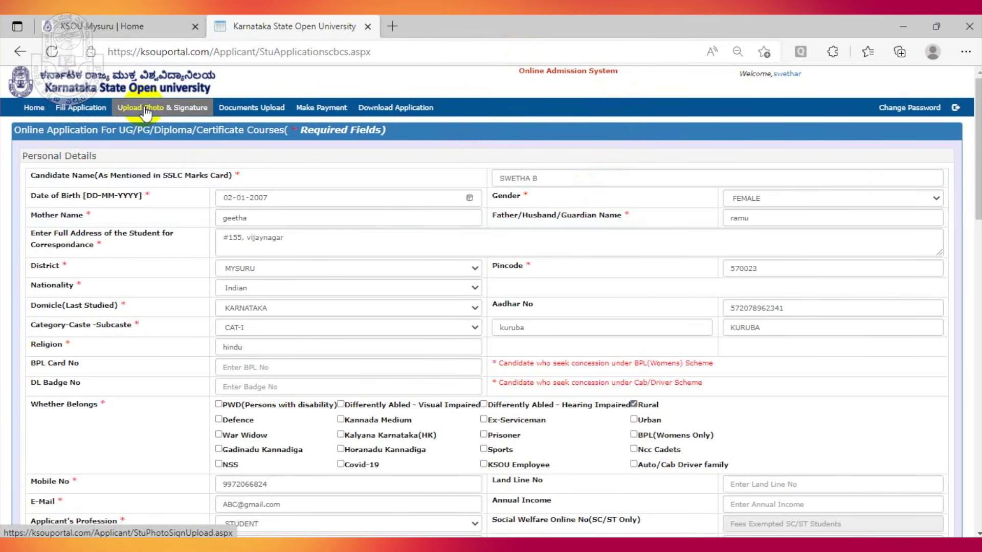
Go to Upload Photo & Signature and highlight the 10KB–150KB file size note
click(146, 109)
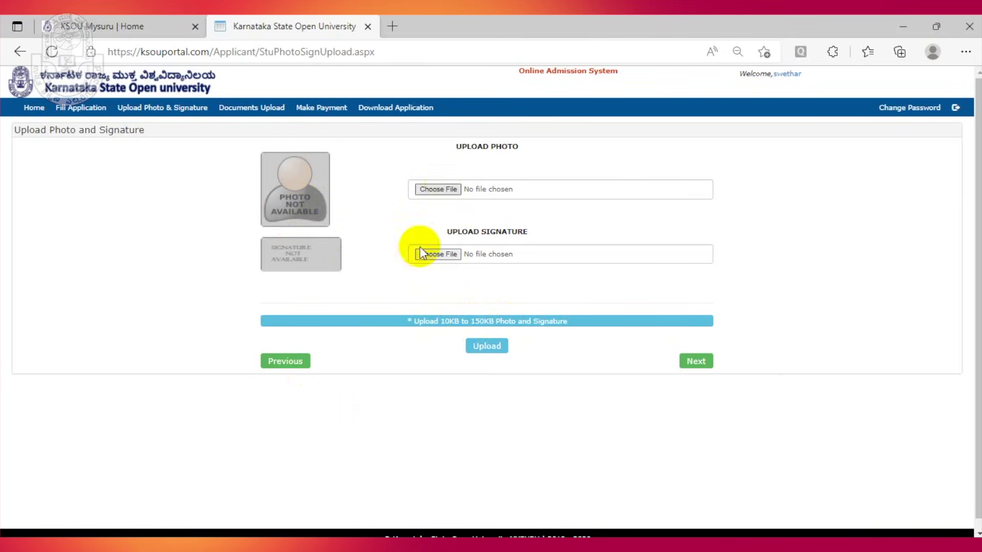
drag(408, 317, 571, 323)
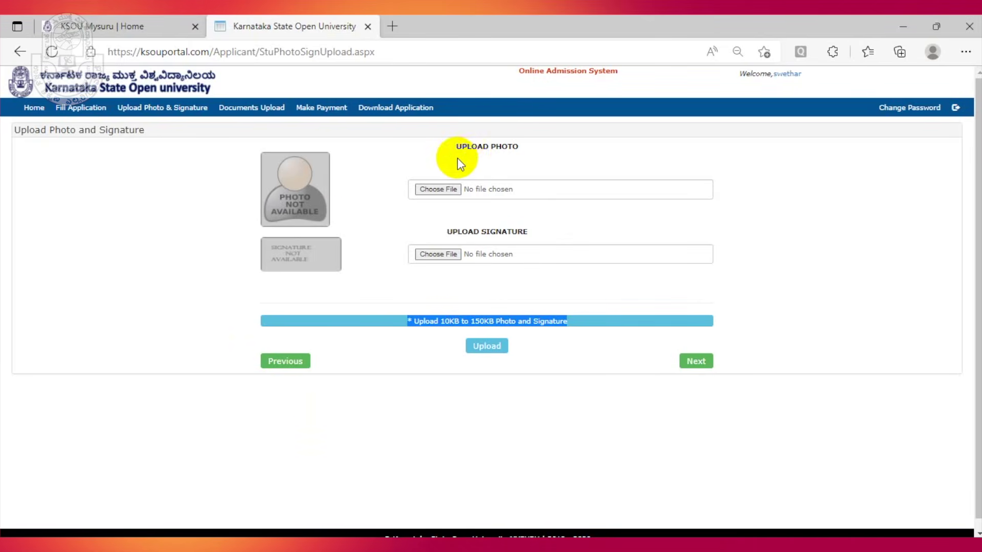
Choose Photo.jpeg from Desktop > Scanned Documents as the photo file
click(432, 189)
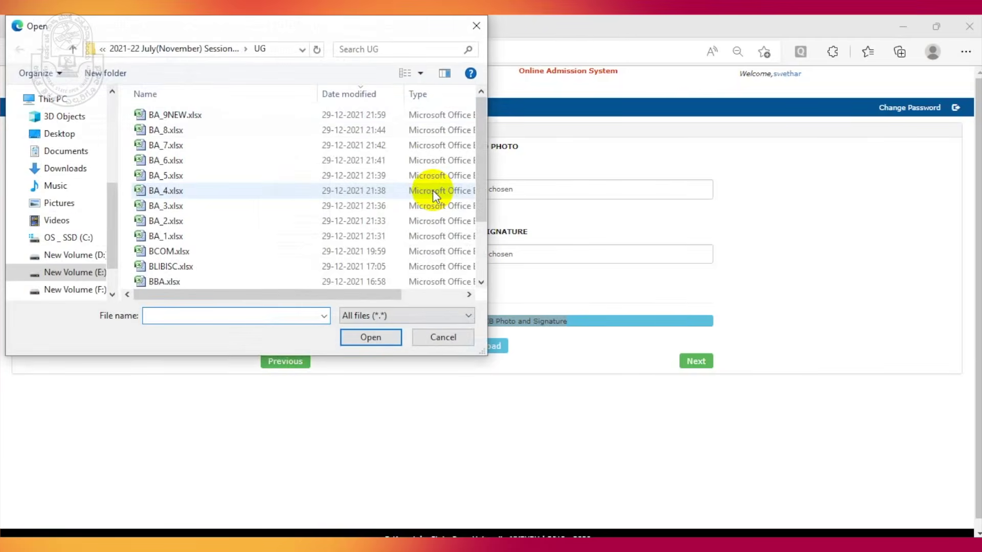
click(59, 135)
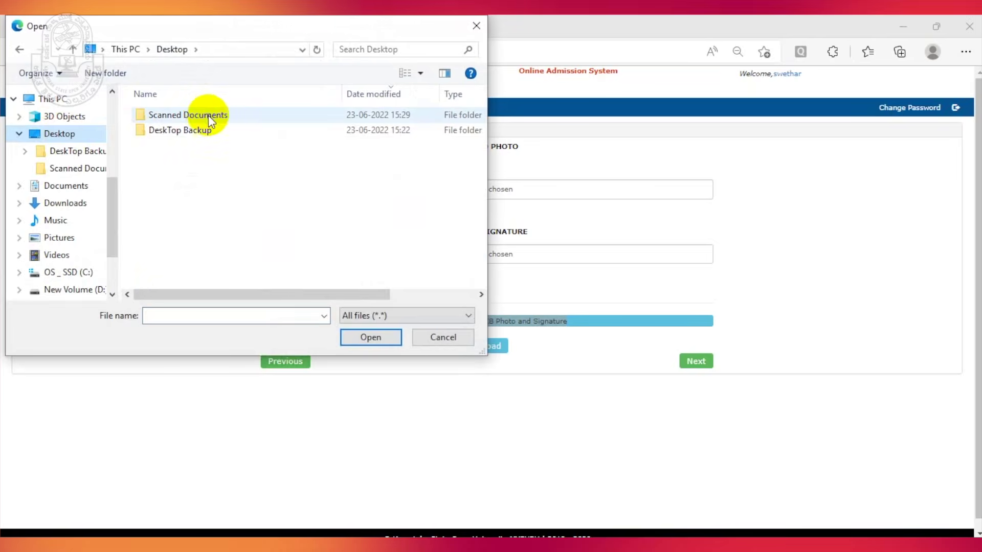
double_click(208, 115)
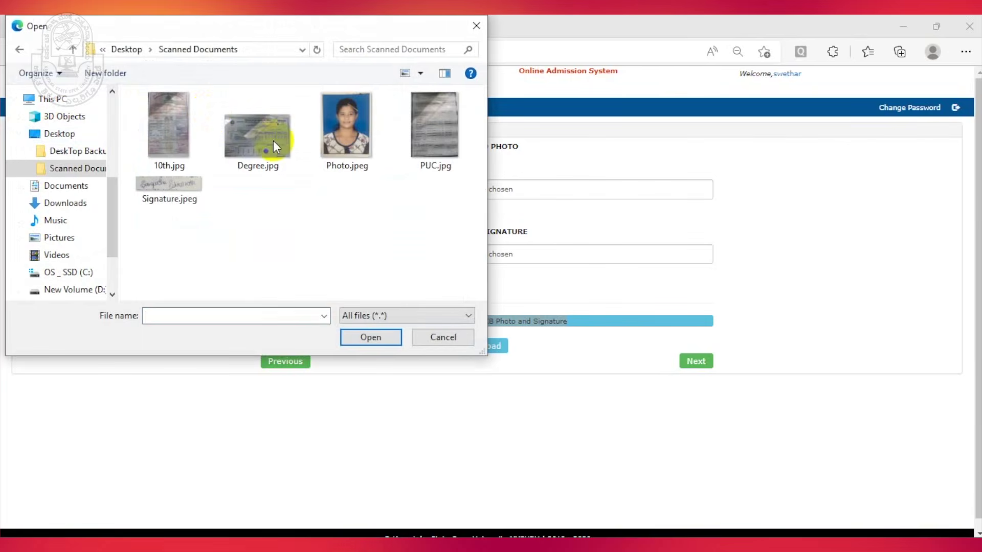
click(348, 129)
double_click(348, 129)
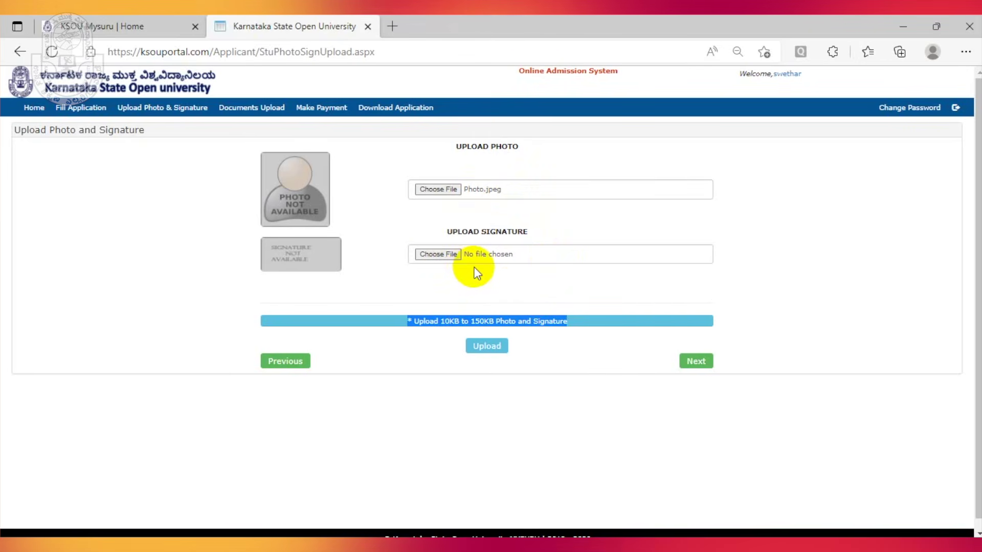
Choose Signature.jpeg from Scanned Documents as the signature file
click(446, 253)
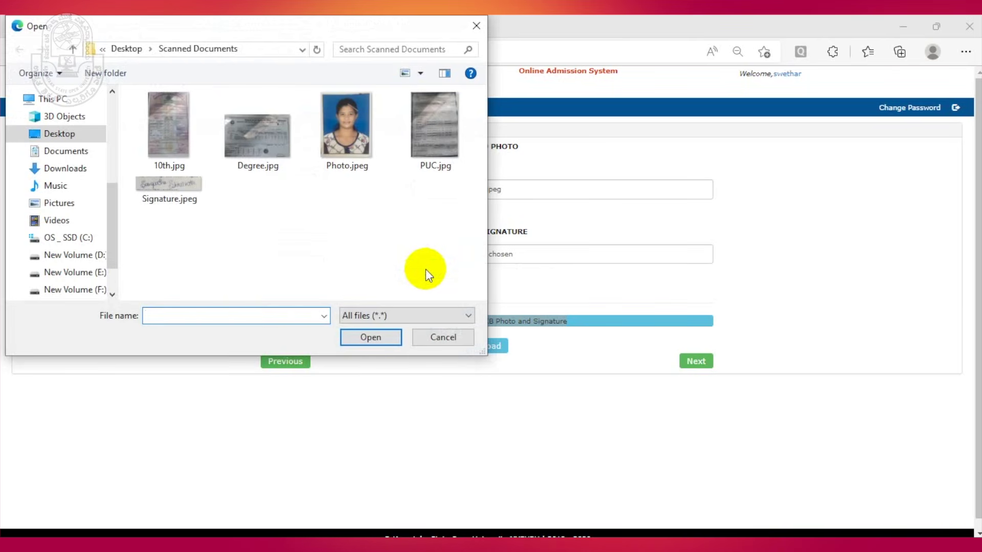
click(177, 188)
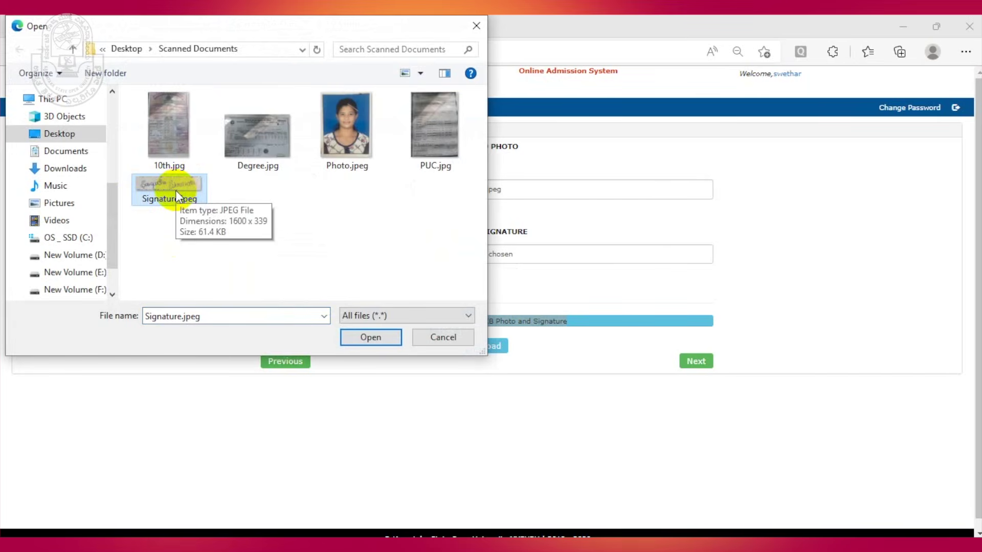
double_click(176, 190)
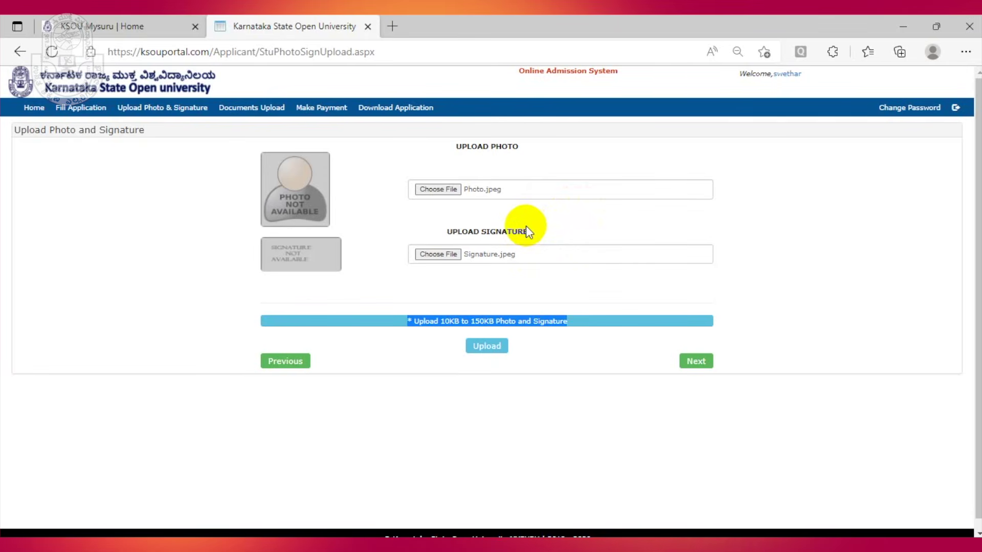
Upload the chosen photo and signature and acknowledge the 'Updated Successfully' message
click(476, 348)
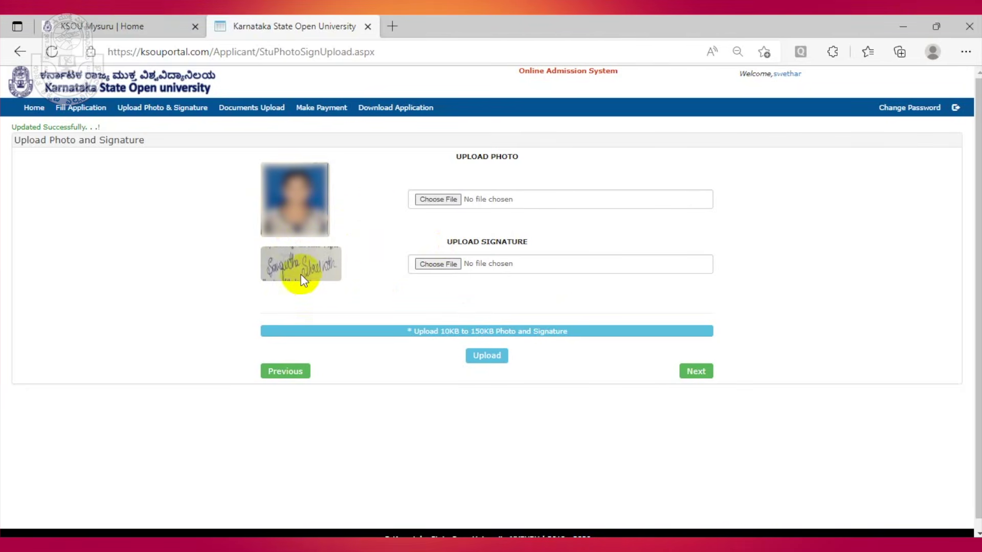
click(489, 357)
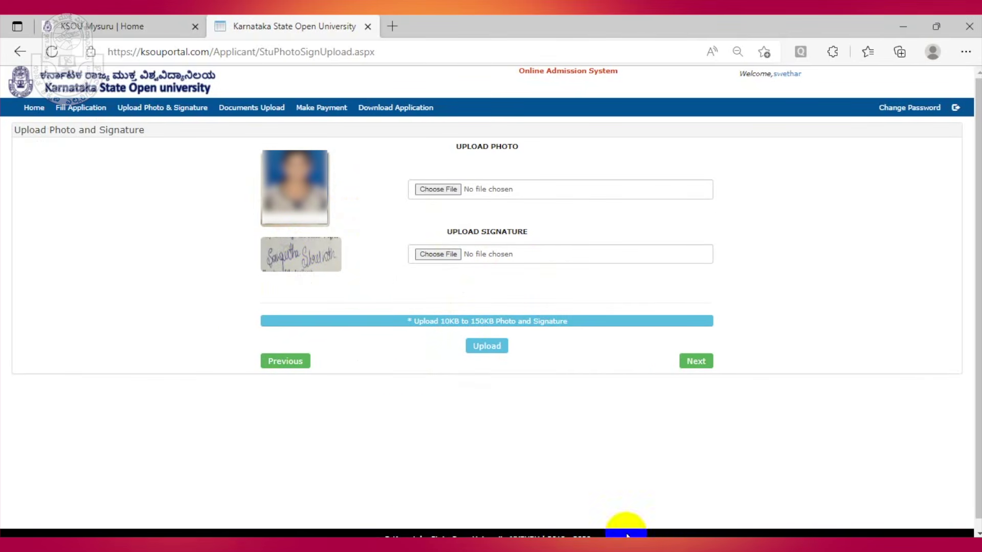
click(583, 550)
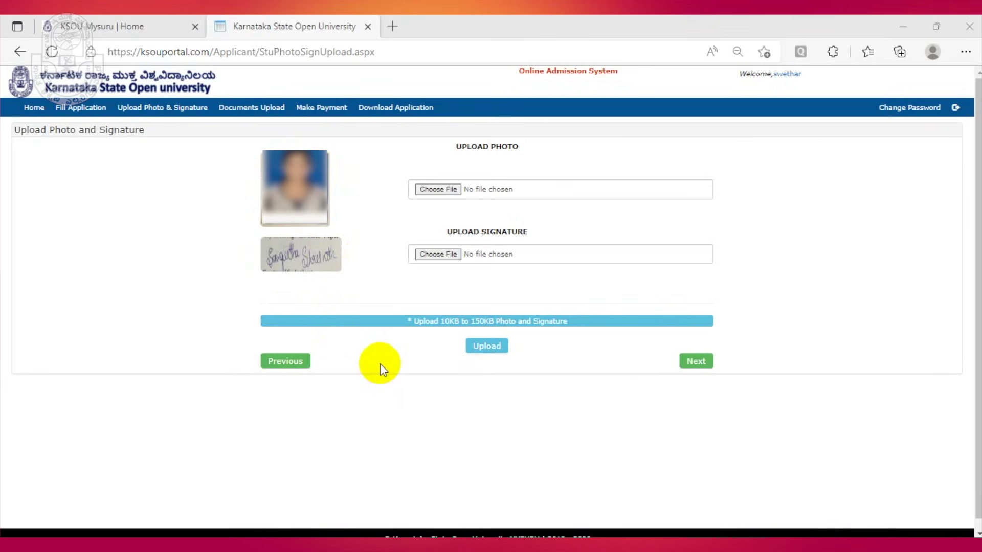
Continue to Documents Upload and select SSLC OR EQUIVALENT MARKS CARD as the document name
click(695, 361)
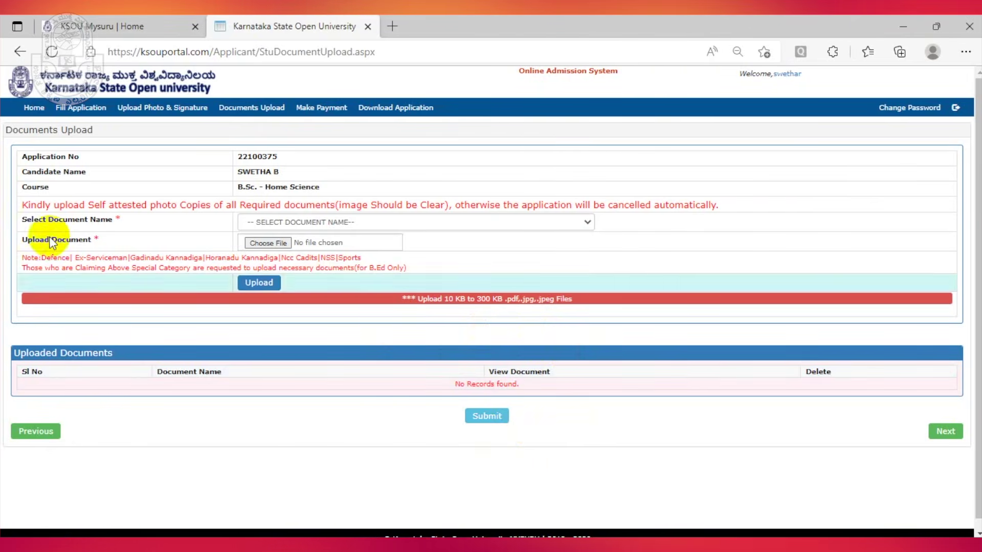
click(588, 221)
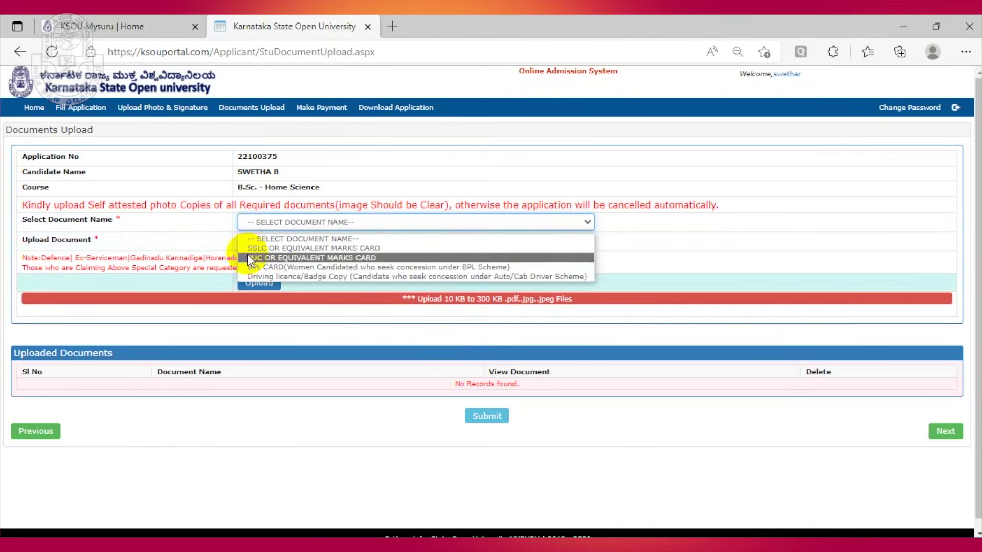
click(283, 249)
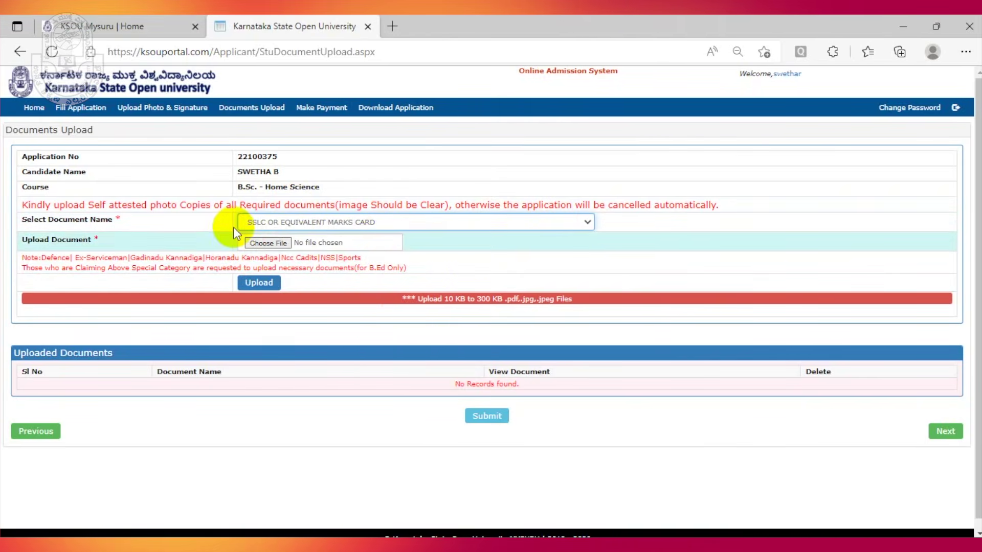
Attach 10th.jpg as the SSLC marks card file and upload it
click(274, 245)
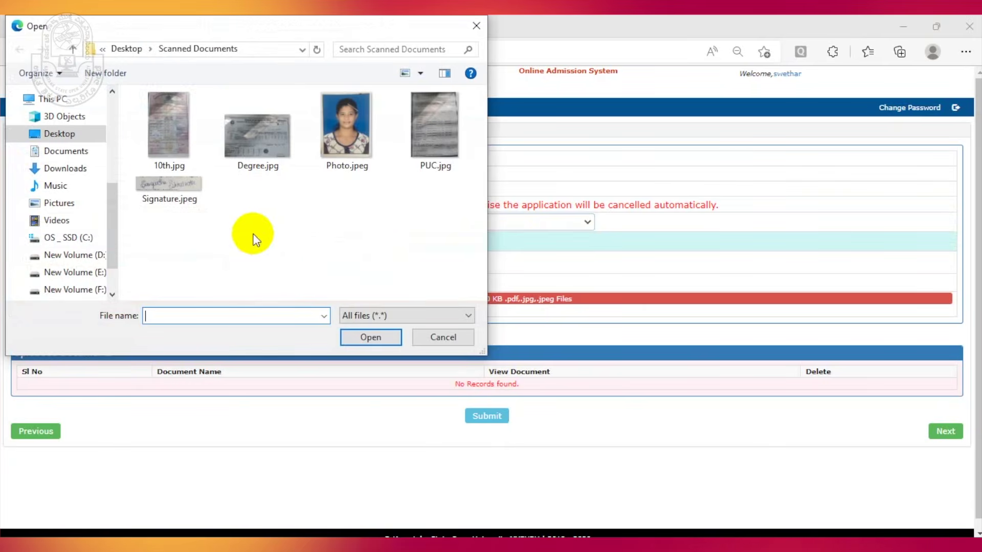
click(166, 134)
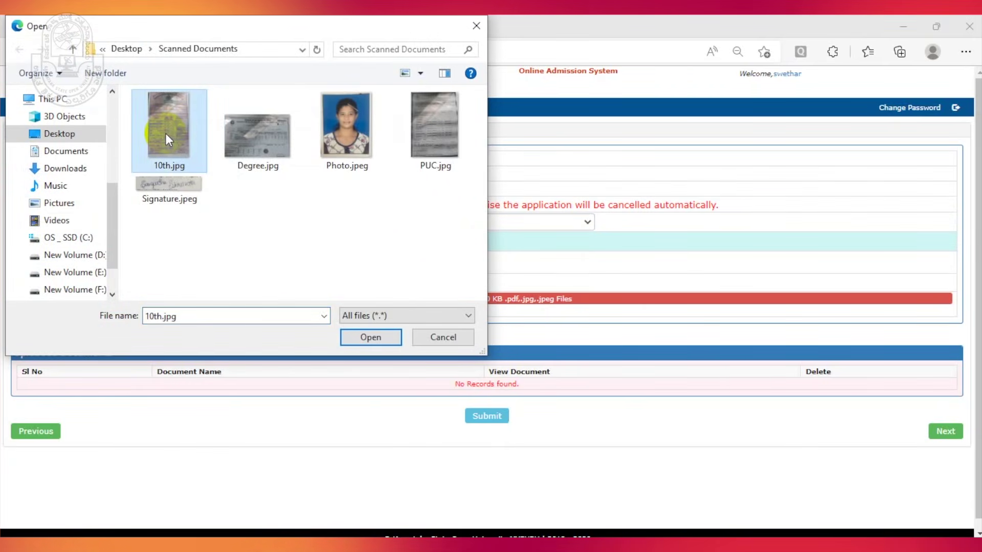
double_click(166, 133)
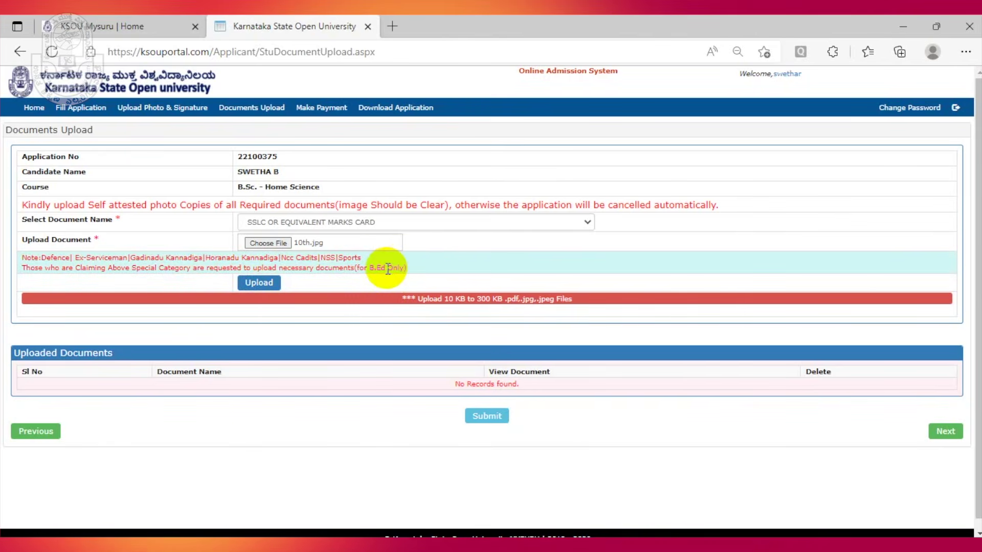
click(263, 286)
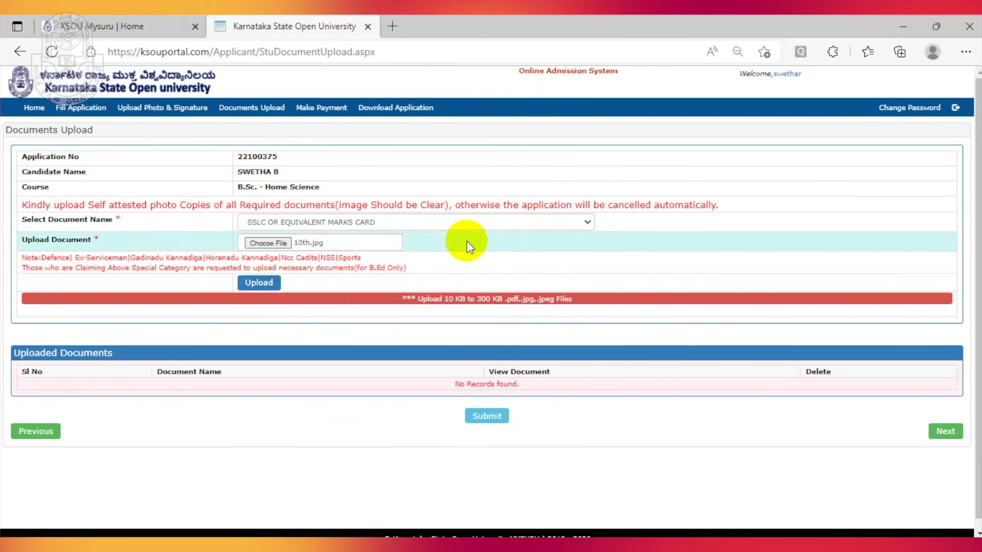
click(258, 283)
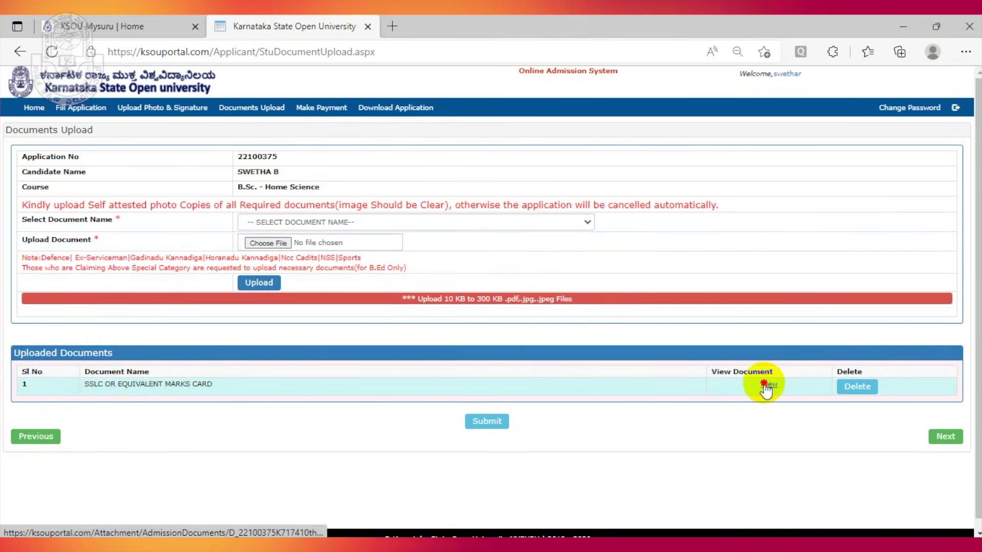
View the uploaded SSLC marks card image, then submit the documents and confirm
click(767, 391)
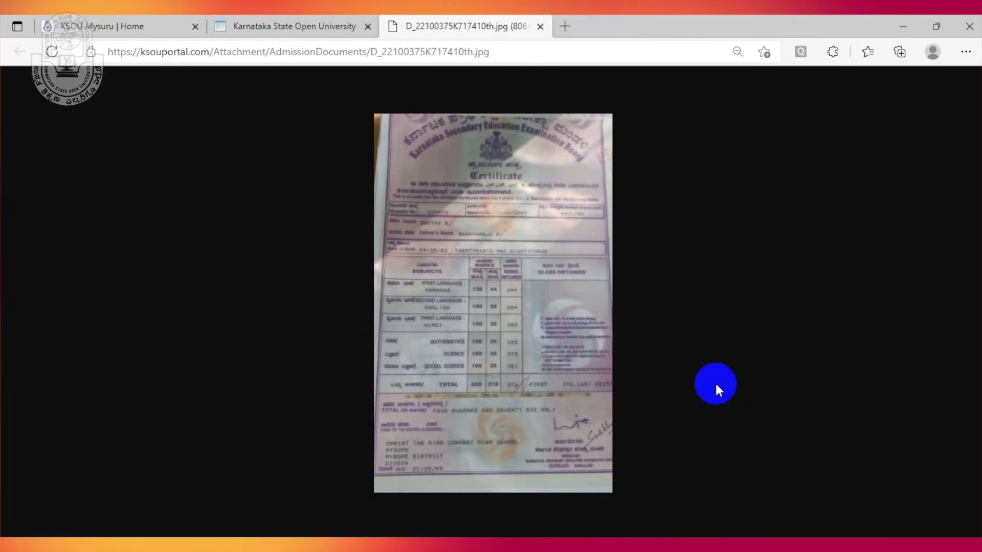
click(540, 26)
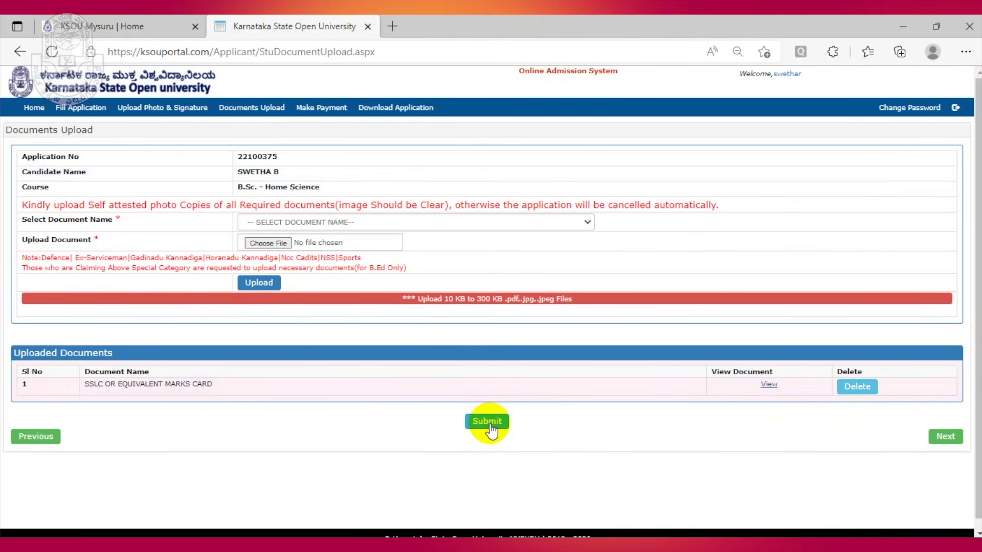
click(488, 422)
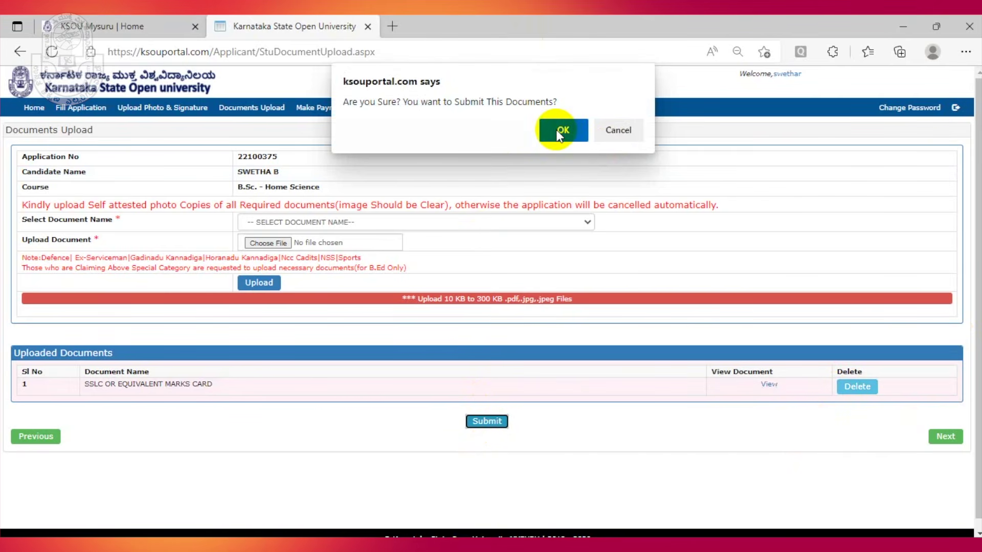
click(558, 131)
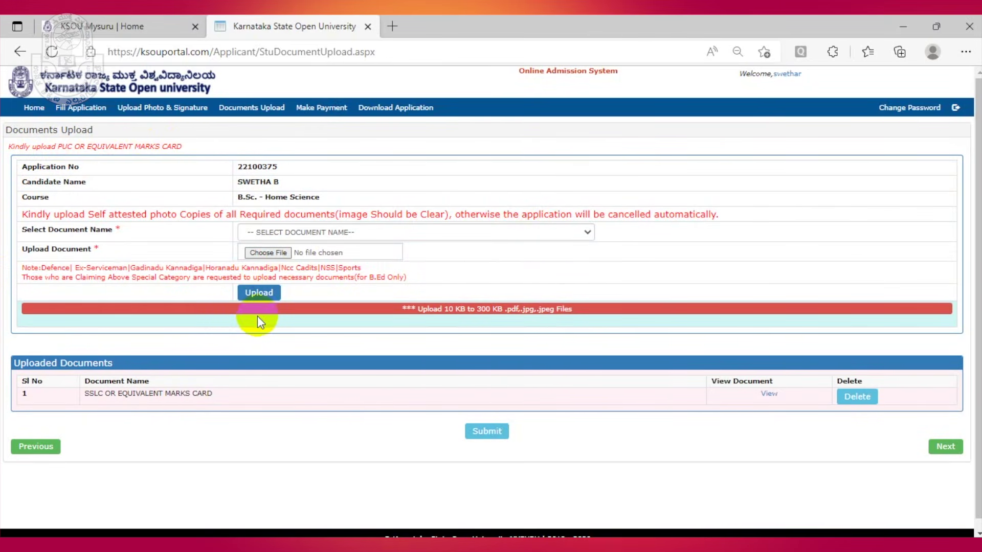
Choose PUC OR EQUIVALENT MARKS CARD, attach PUC.jpg, and upload it
click(587, 232)
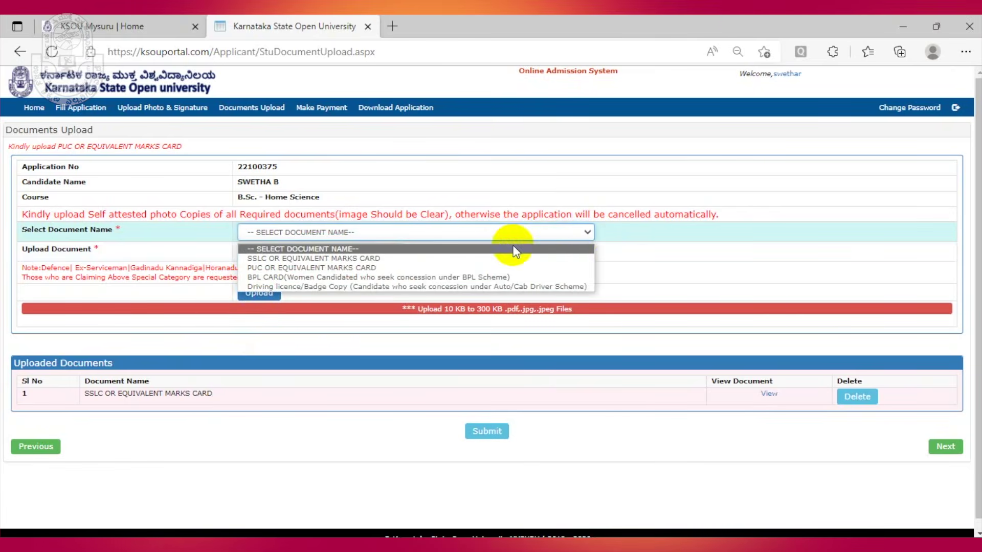
click(319, 268)
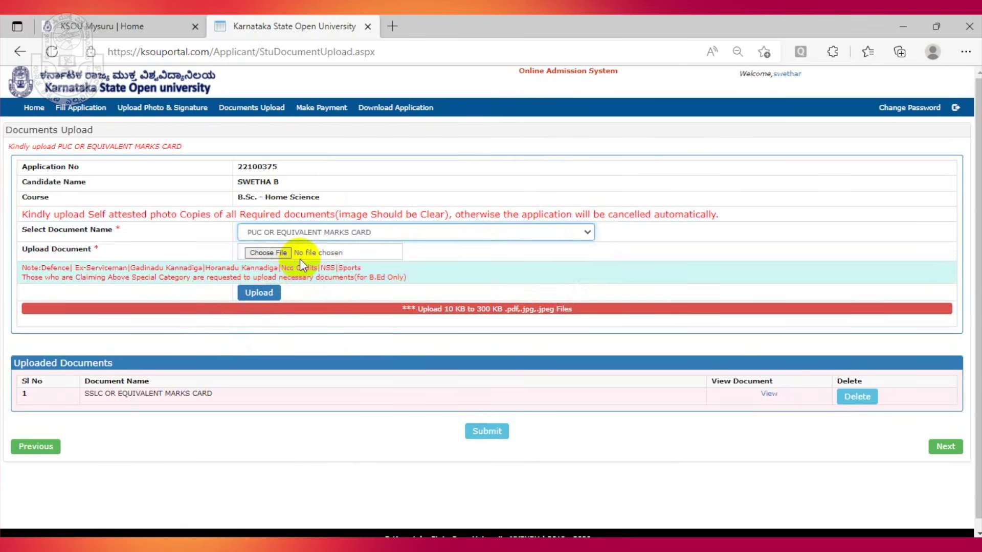
click(270, 254)
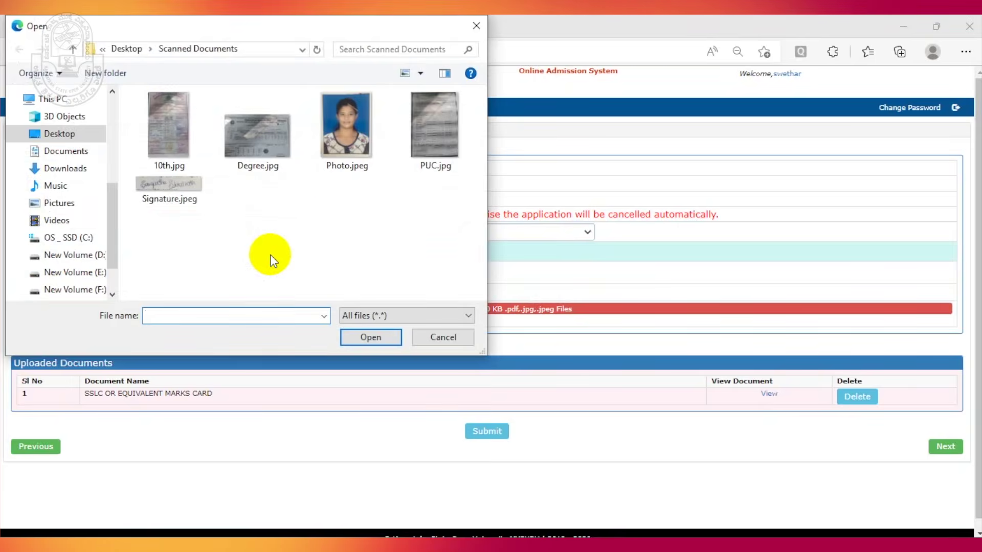
double_click(431, 140)
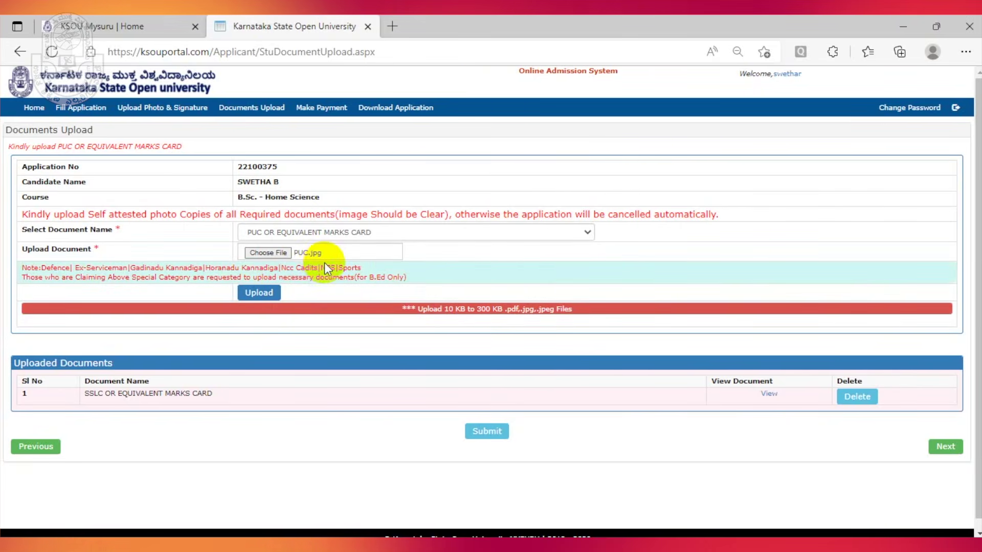
click(258, 293)
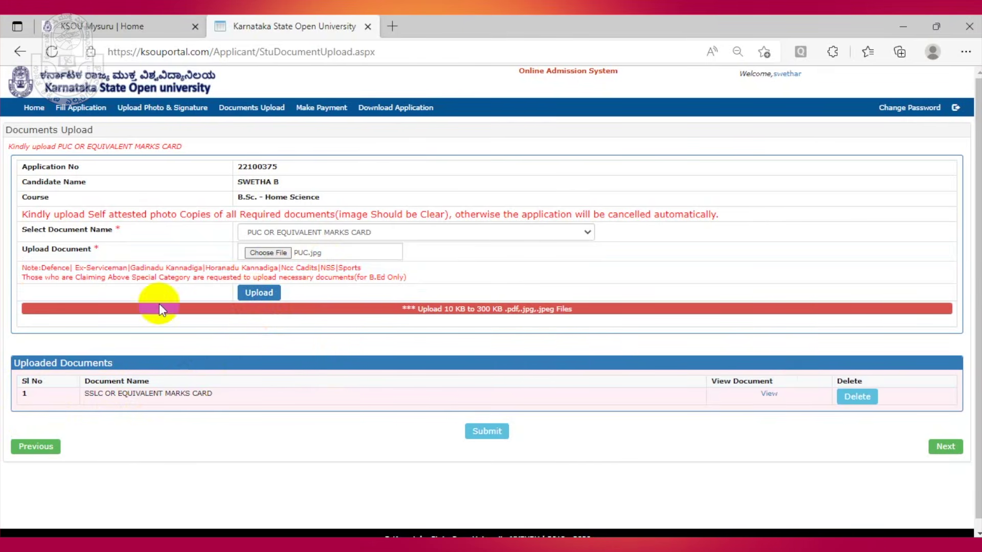
click(258, 295)
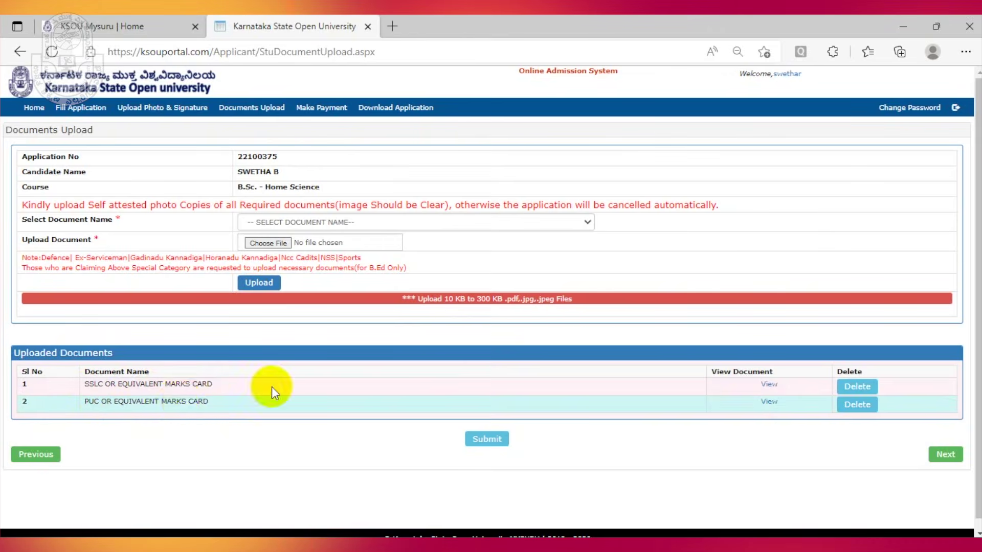
View the PUC marks card in row 2, then submit both marks cards and confirm
click(762, 402)
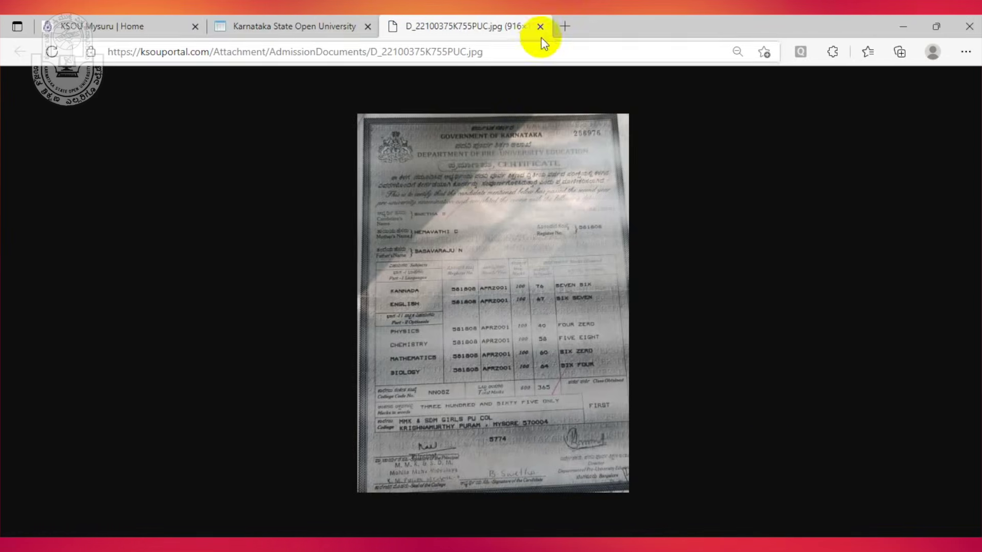
click(539, 26)
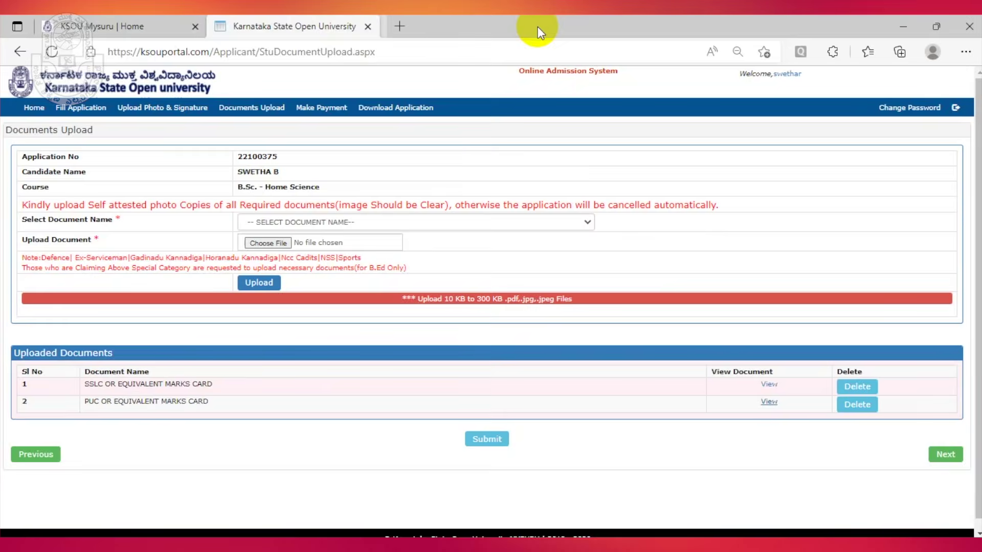
click(486, 441)
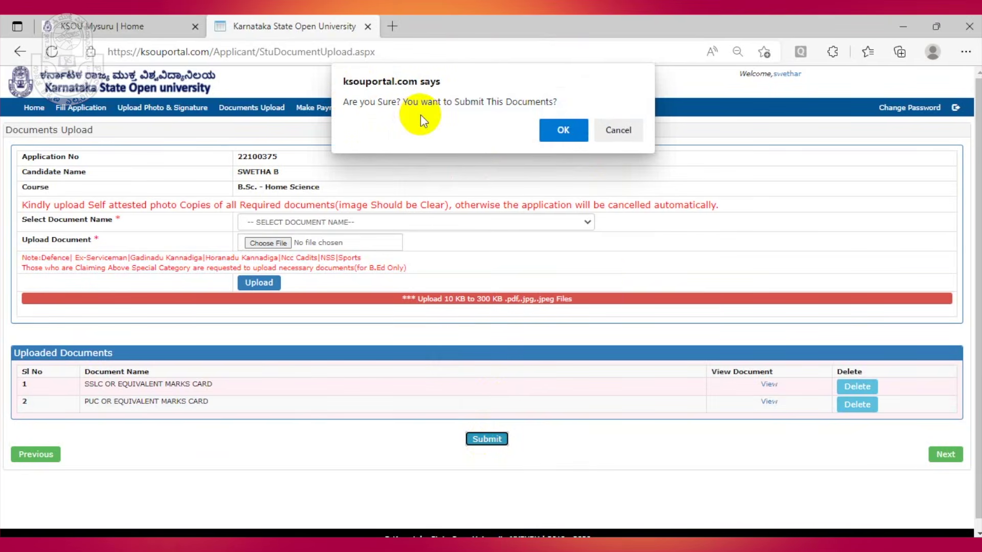
click(561, 131)
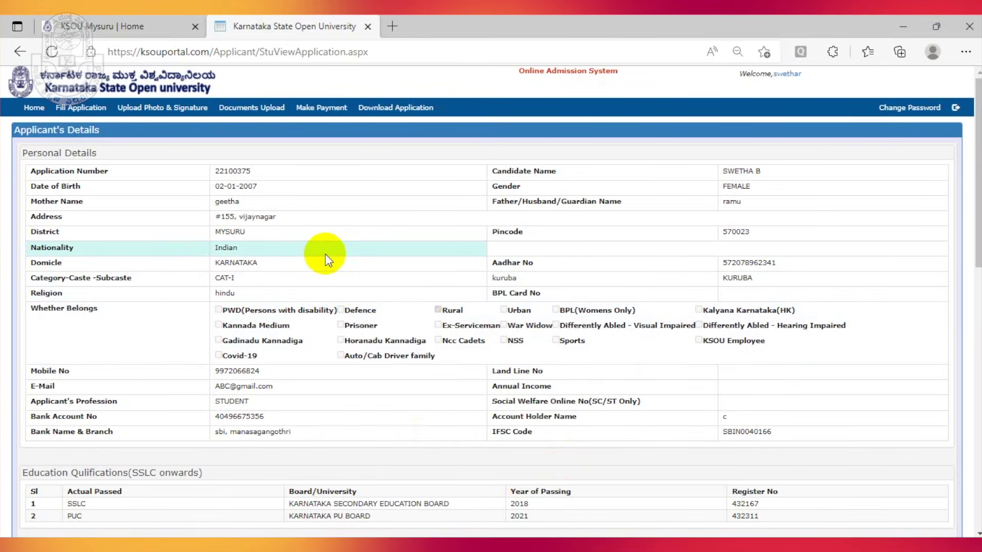
scroll(324, 258, down, 1)
scroll(320, 259, down, 1)
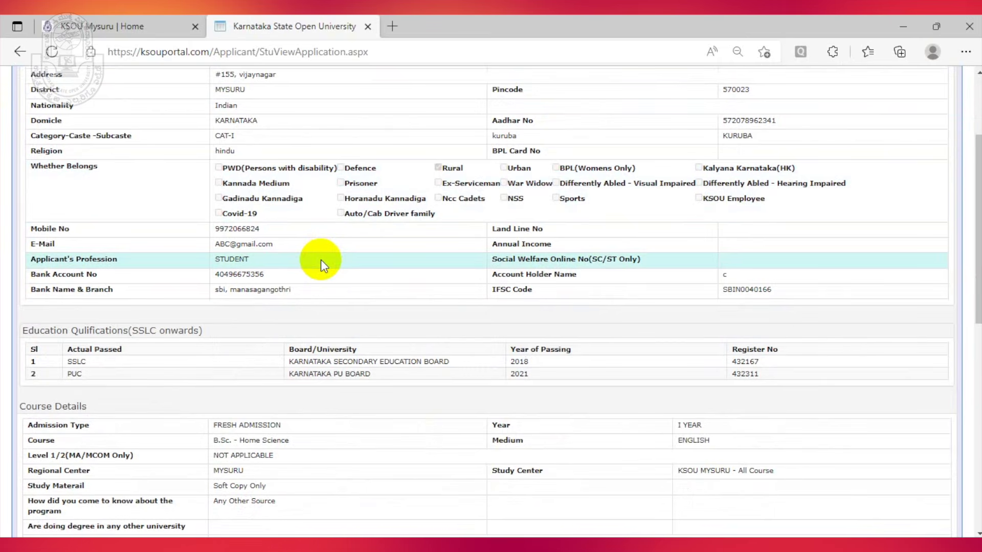
scroll(320, 260, down, 3)
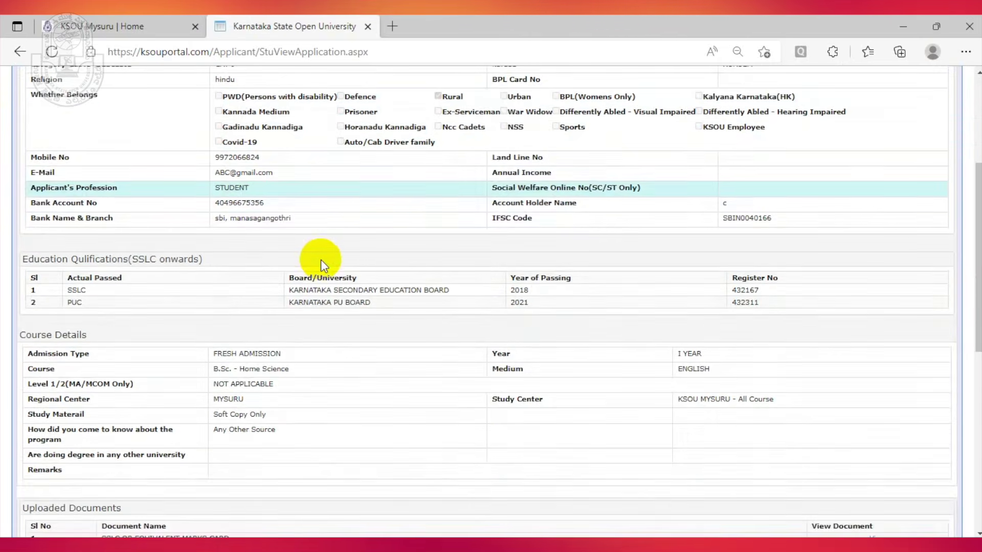
scroll(321, 260, down, 4)
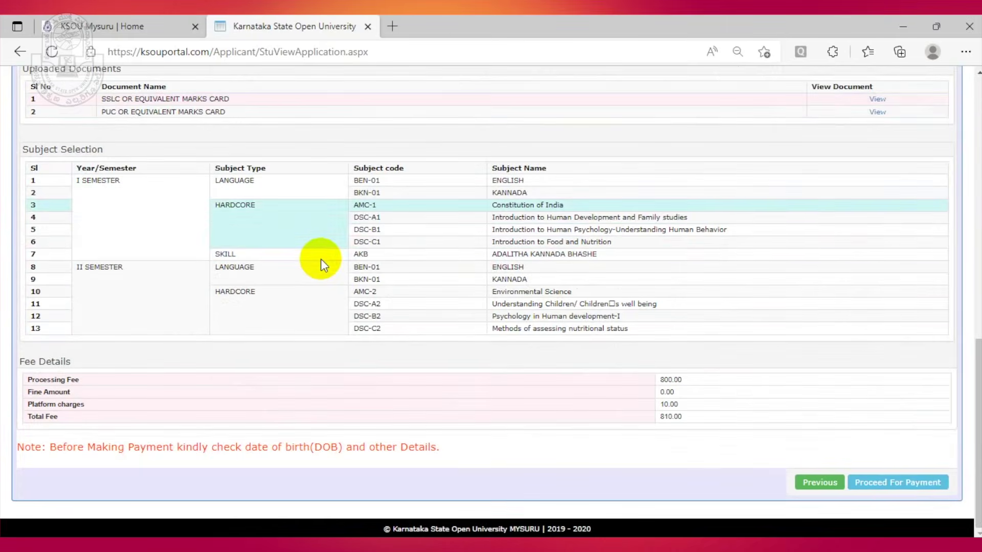
scroll(320, 257, up, 3)
scroll(320, 261, up, 4)
scroll(320, 260, down, 6)
scroll(321, 260, down, 2)
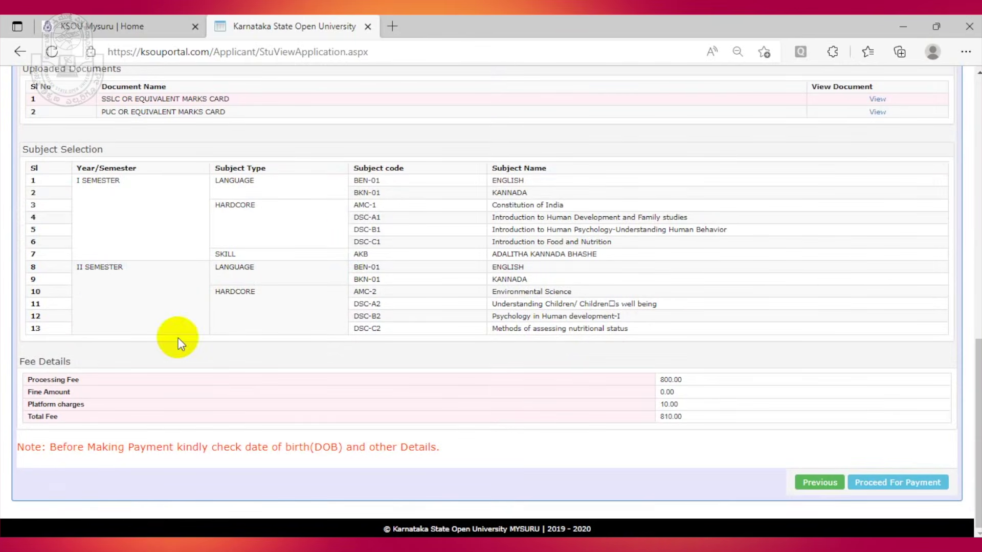
scroll(372, 259, up, 8)
scroll(379, 257, down, 8)
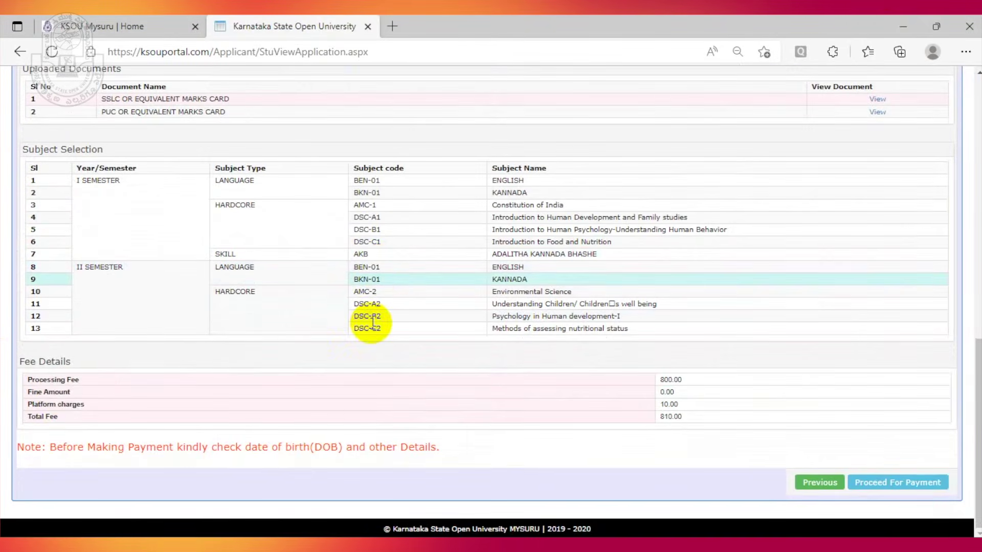
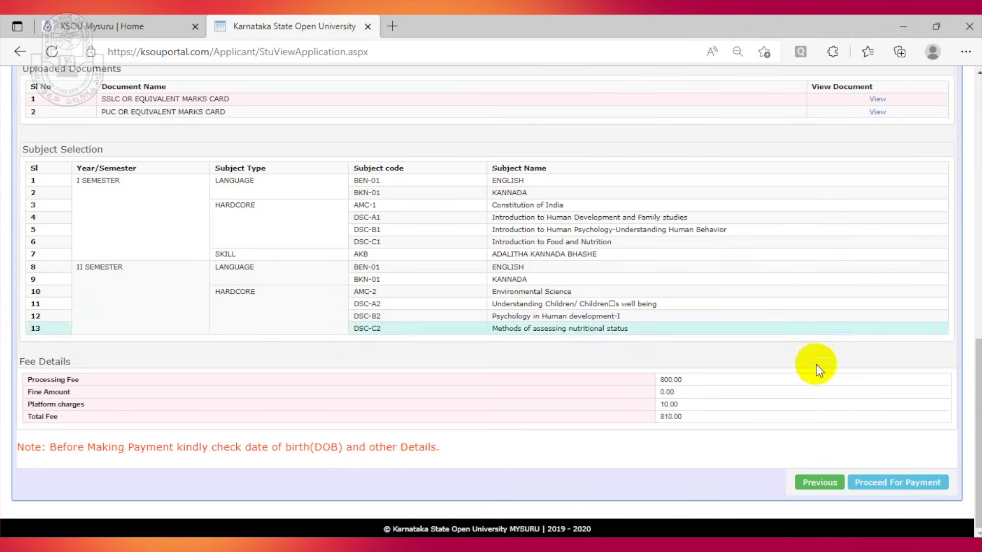
Proceed from the Fee Details summary to the Processing Fee Payment page totalling 810.00
click(888, 488)
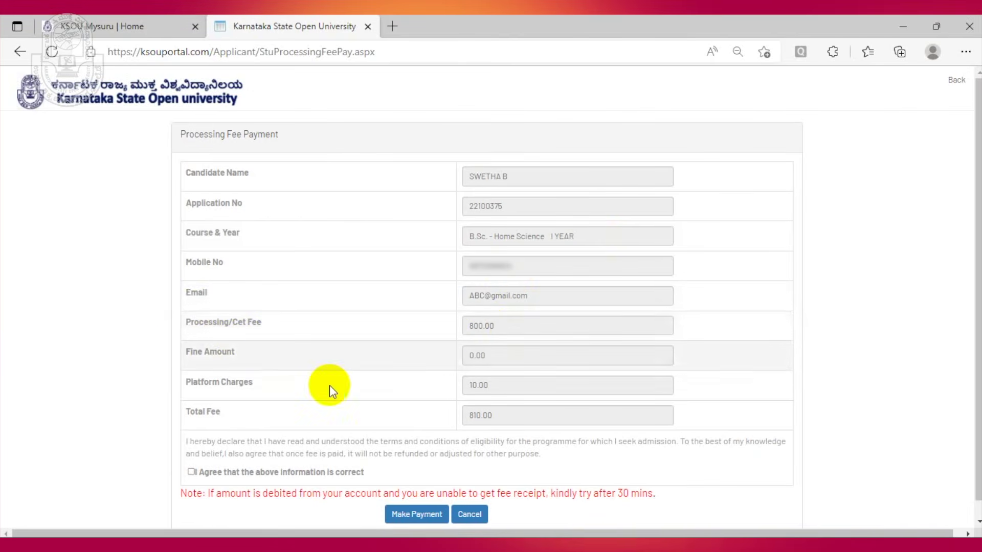
Agree that the above information is correct and submit the 810.00 fee for payment
click(191, 472)
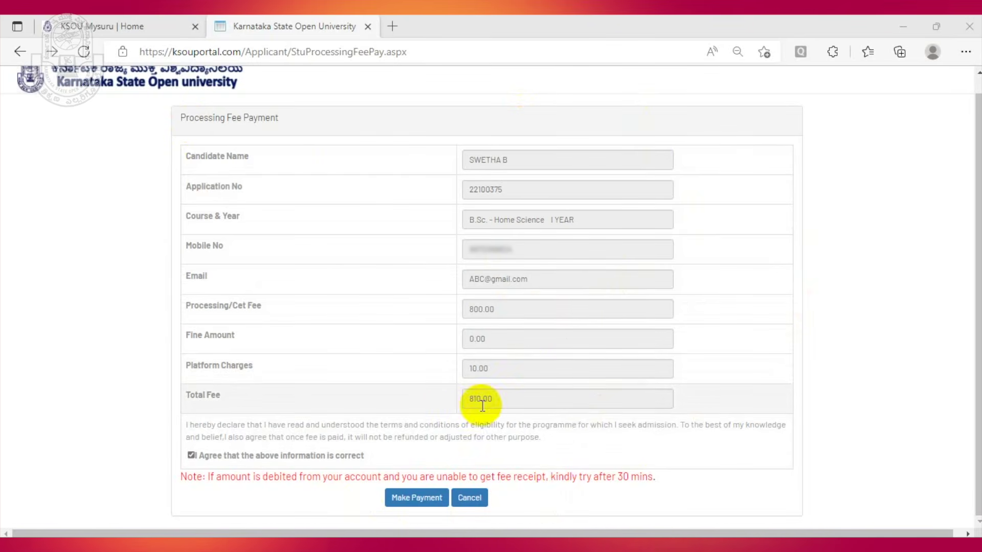
click(424, 499)
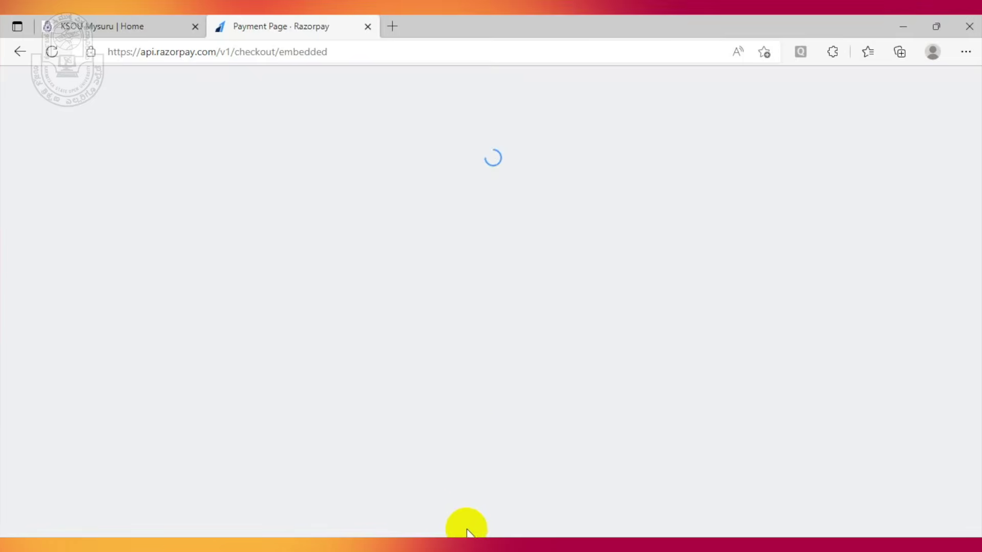
Complete the ₹810 Razorpay payment with the HDFC debit card via PAY NOW
scroll(571, 441, down, 4)
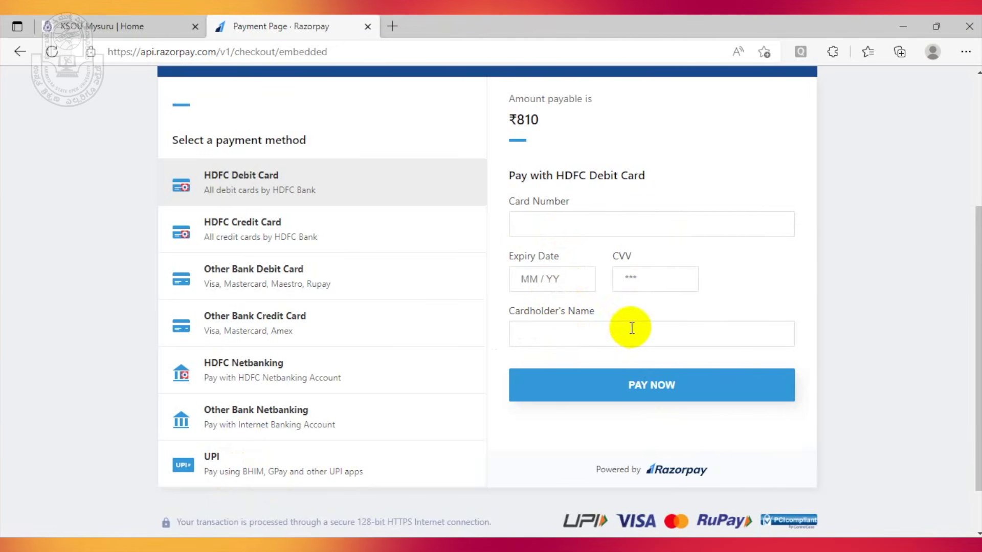
click(658, 390)
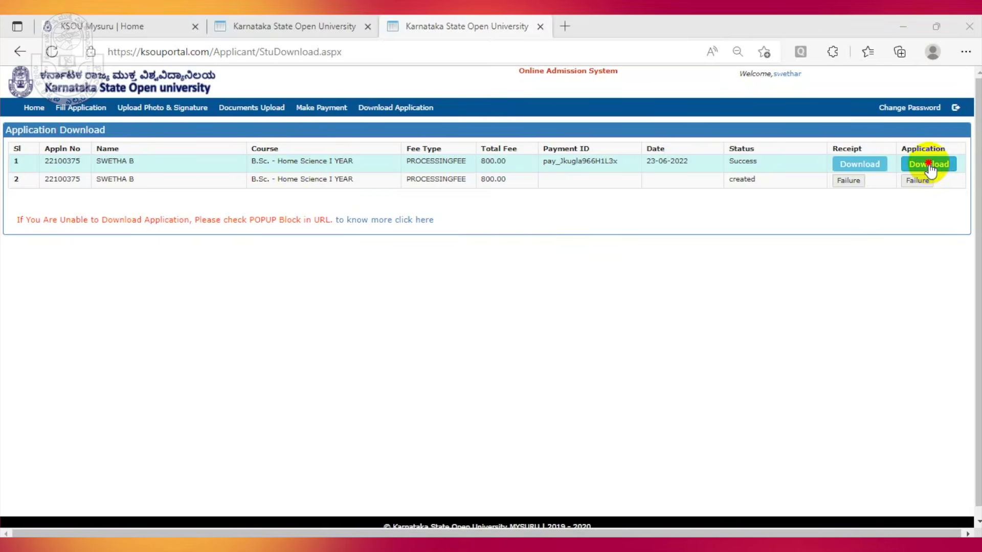
Download the application PDF from the Success row of the 800.00 fee entry
click(928, 164)
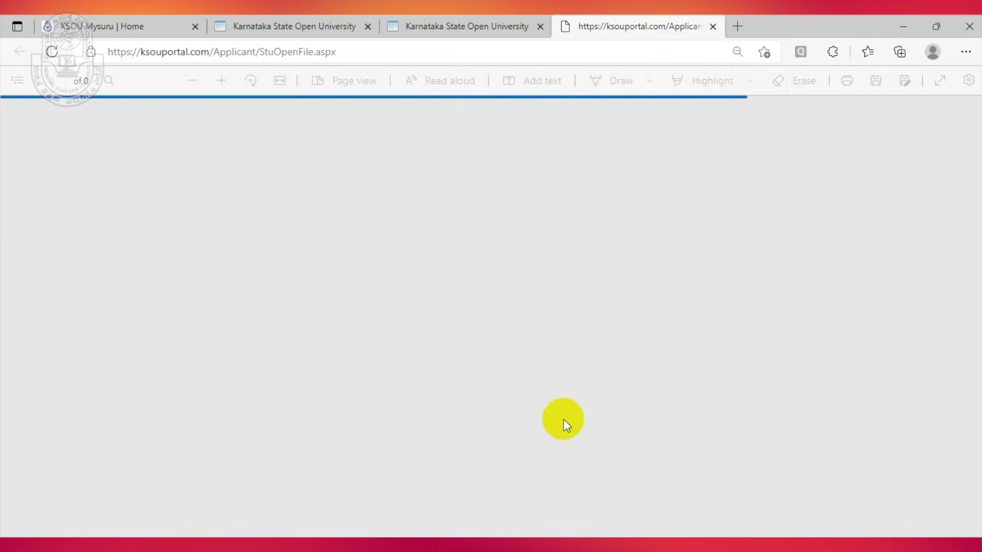
Scroll through the three-page application PDF, rechecking personal details, subjects and the 800.00 payment
scroll(485, 379, up, 5)
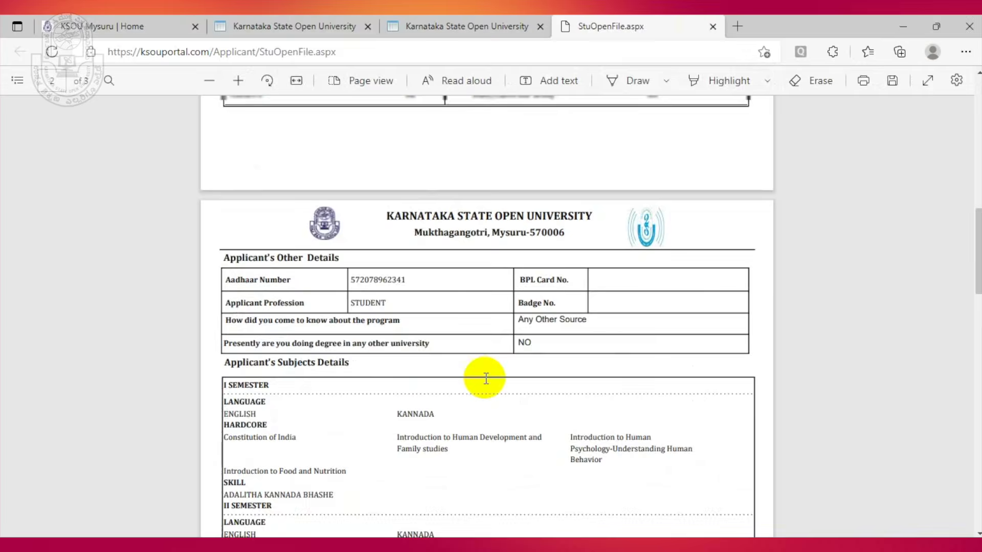
scroll(485, 379, up, 10)
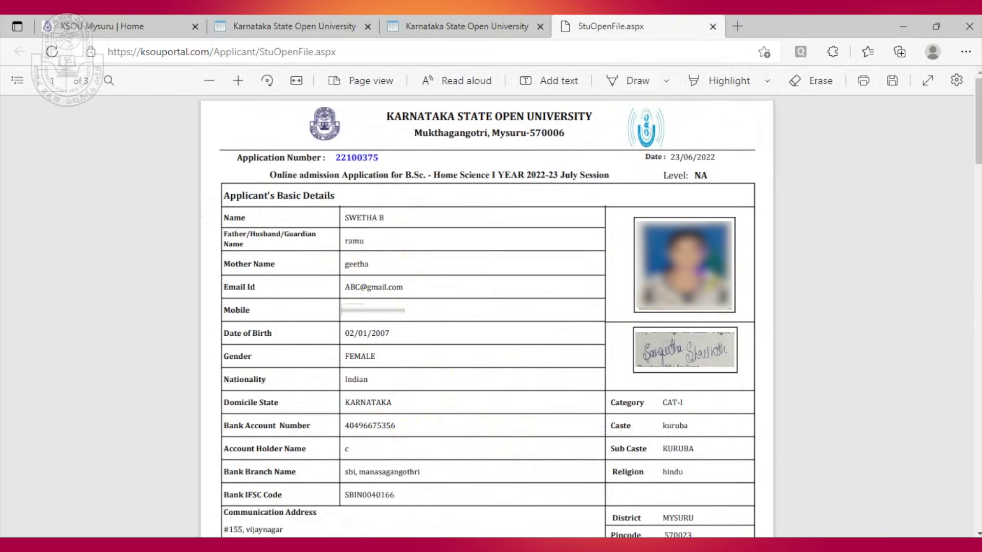
scroll(697, 419, down, 15)
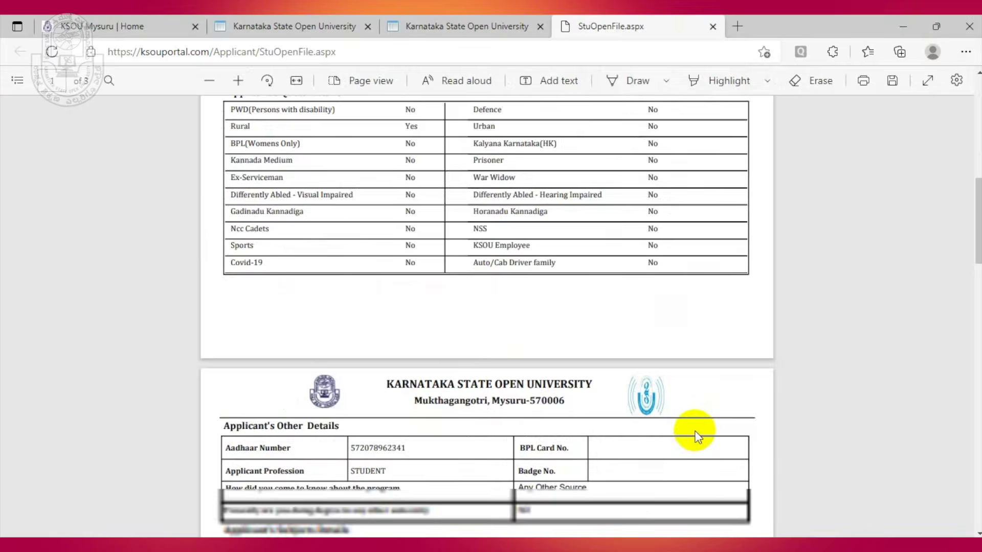
scroll(694, 439, down, 15)
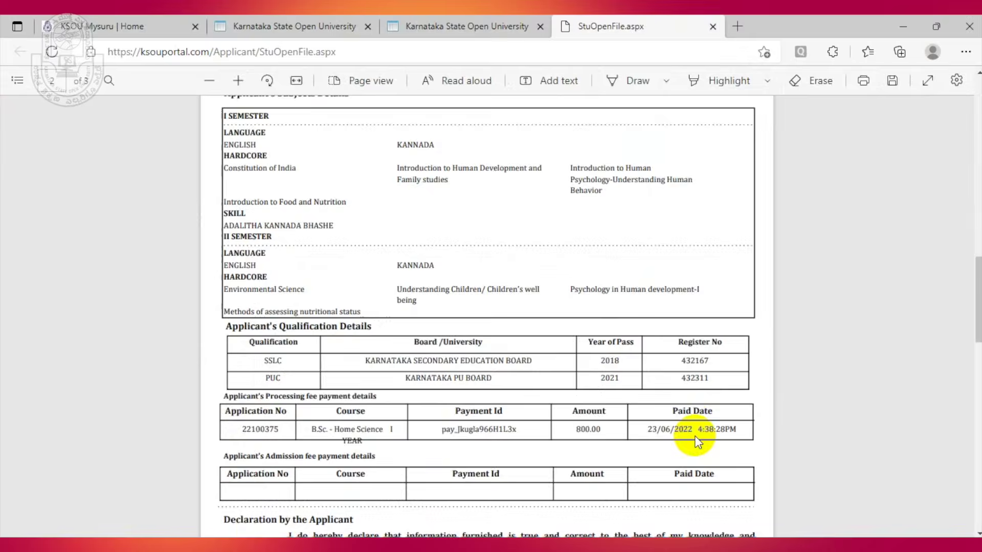
scroll(694, 438, down, 5)
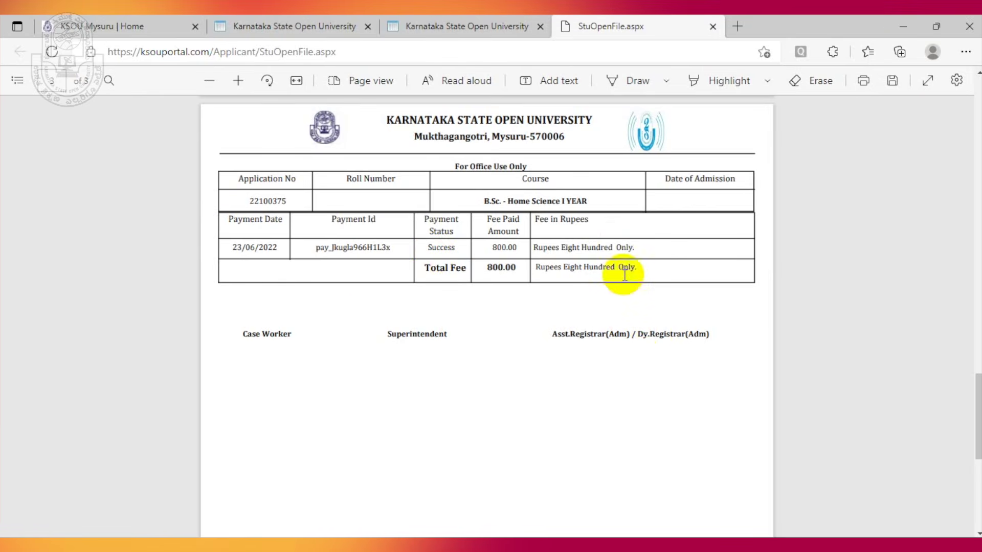
scroll(667, 329, up, 15)
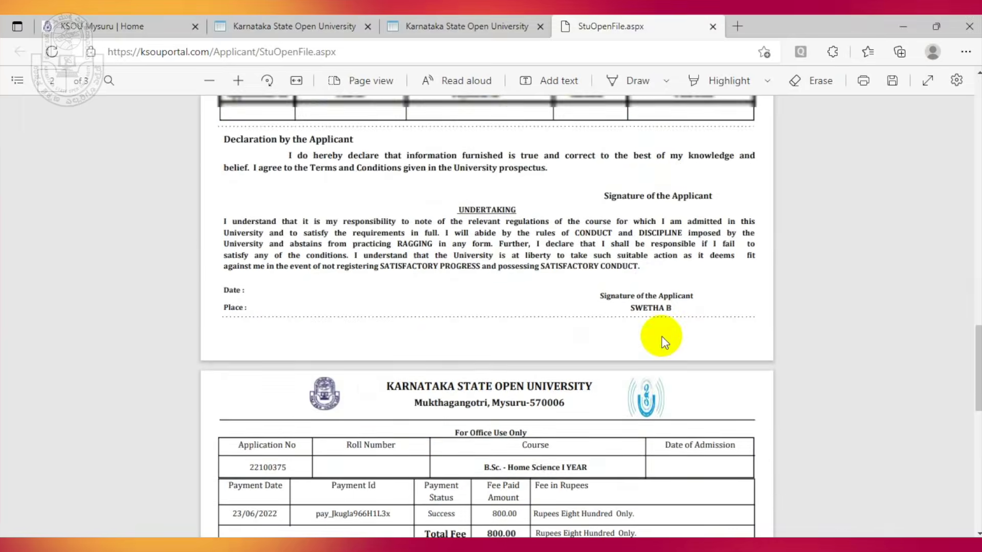
scroll(660, 337, down, 5)
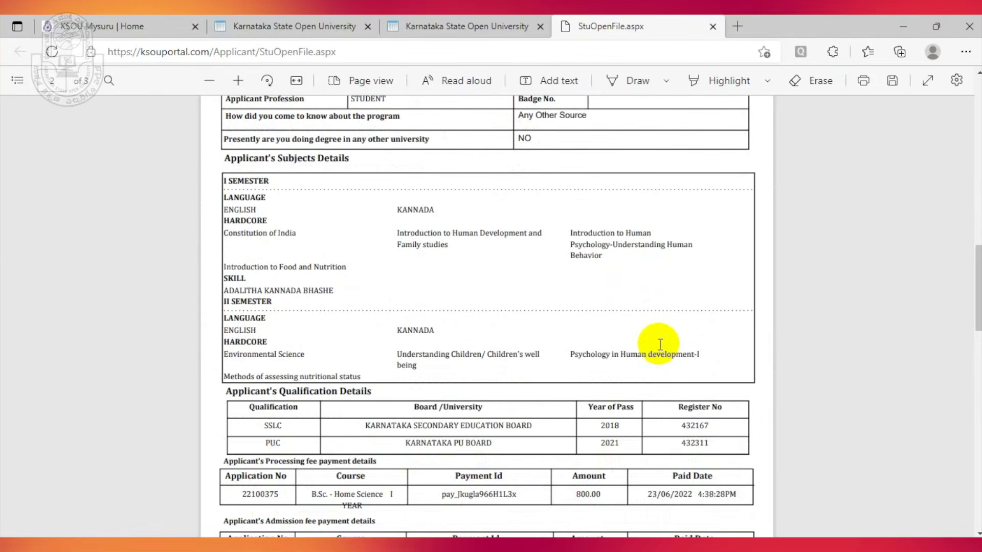
scroll(660, 345, up, 15)
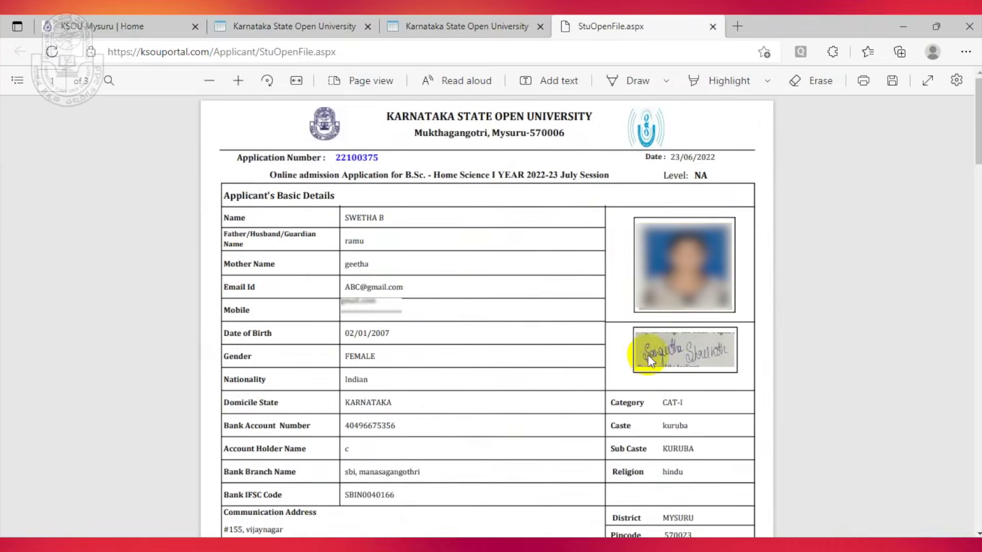
scroll(661, 337, down, 20)
scroll(661, 337, up, 10)
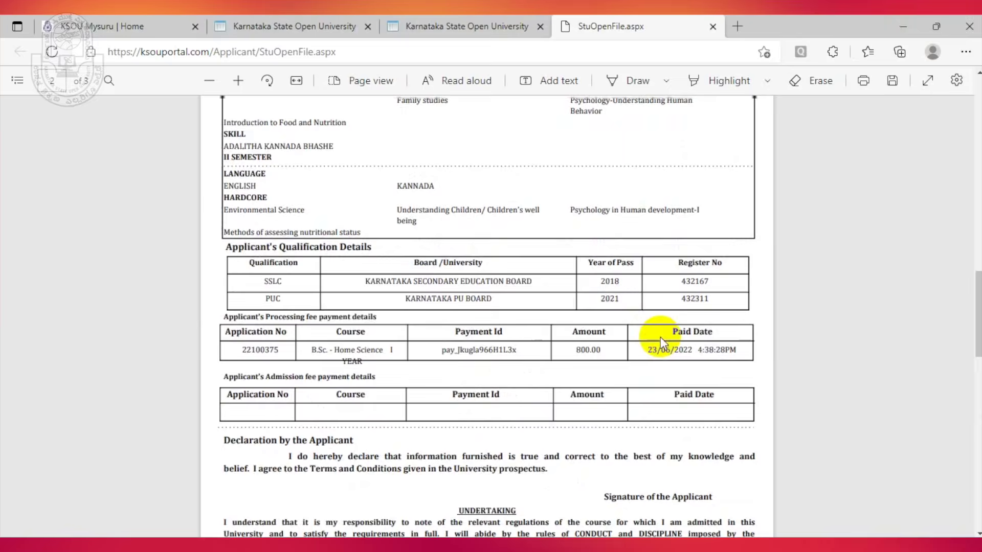
scroll(660, 340, down, 5)
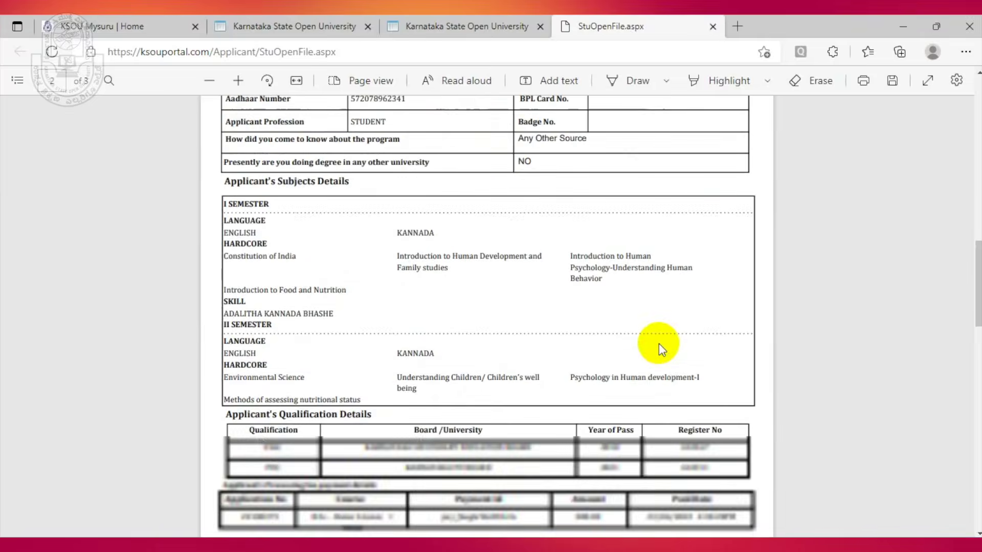
scroll(659, 341, up, 15)
scroll(648, 355, up, 3)
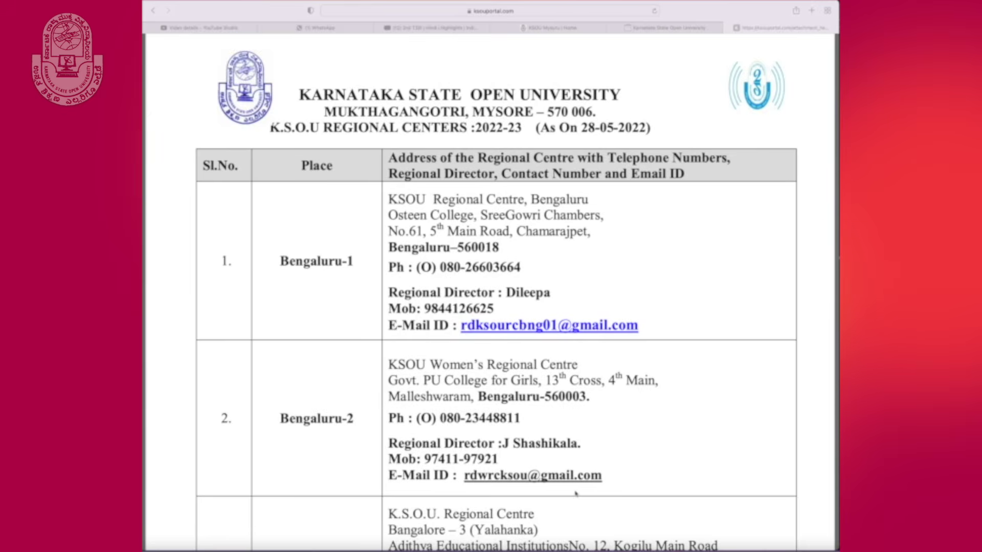
scroll(576, 493, down, 5)
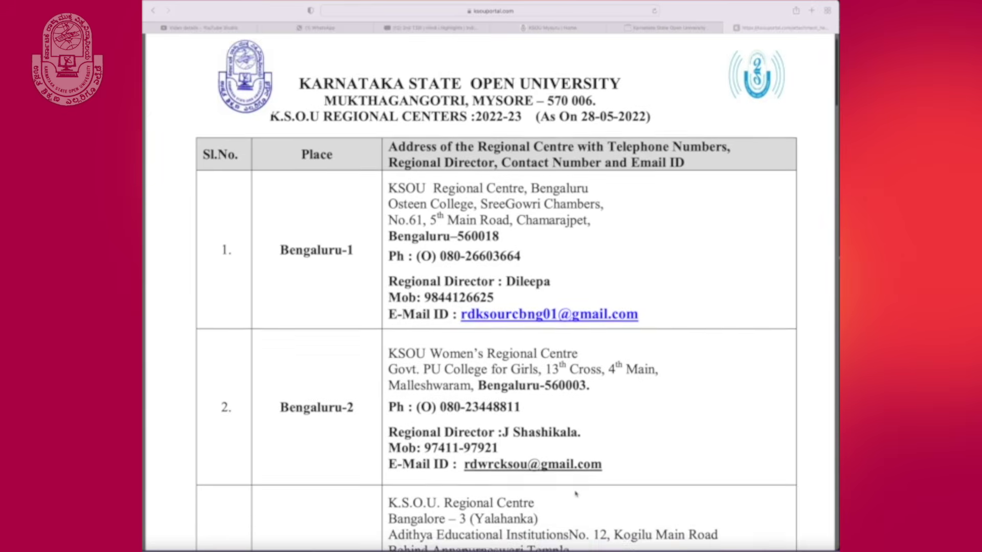
scroll(575, 494, down, 5)
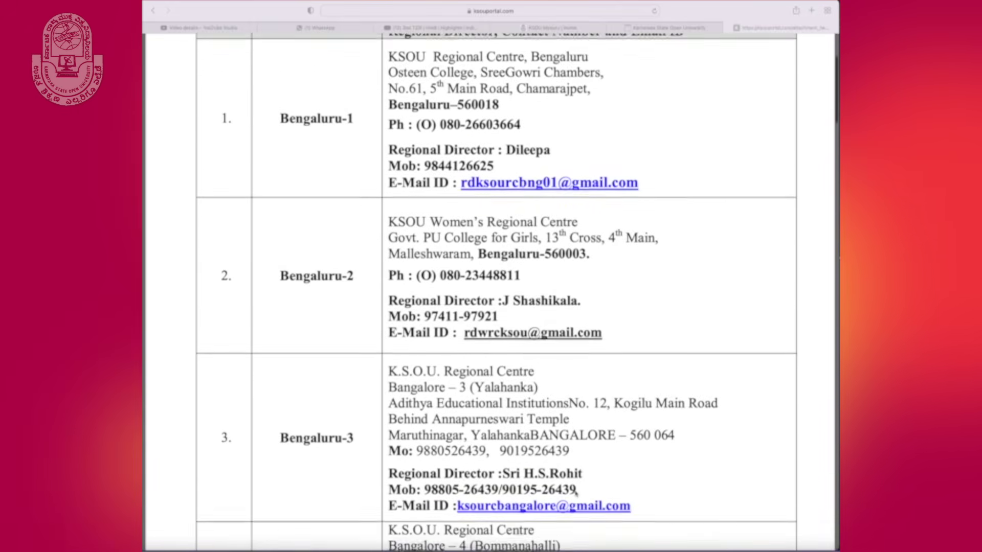
scroll(576, 494, down, 3)
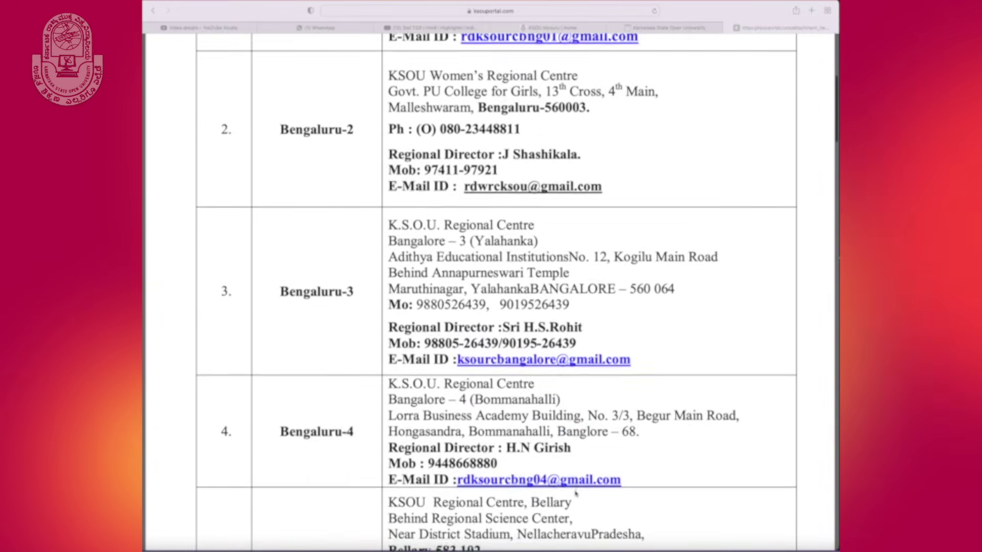